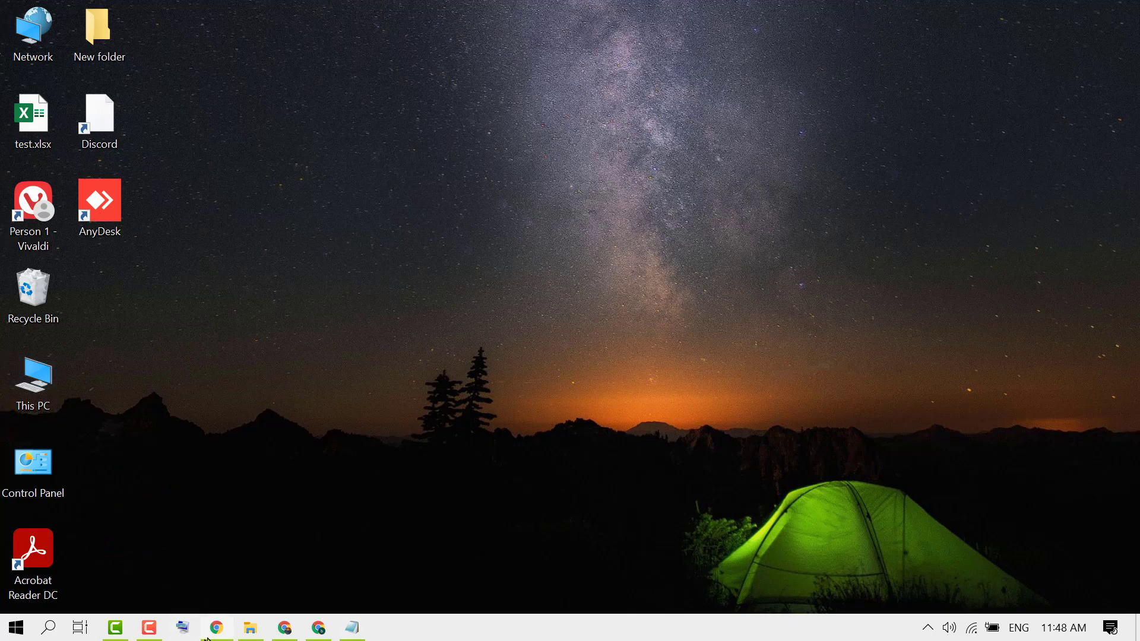
Open the folder "how to save Gmail emails to an external hard drive" inside Music's New folder in File Explorer
{"action": "left_click", "coordinate": [251, 628]}
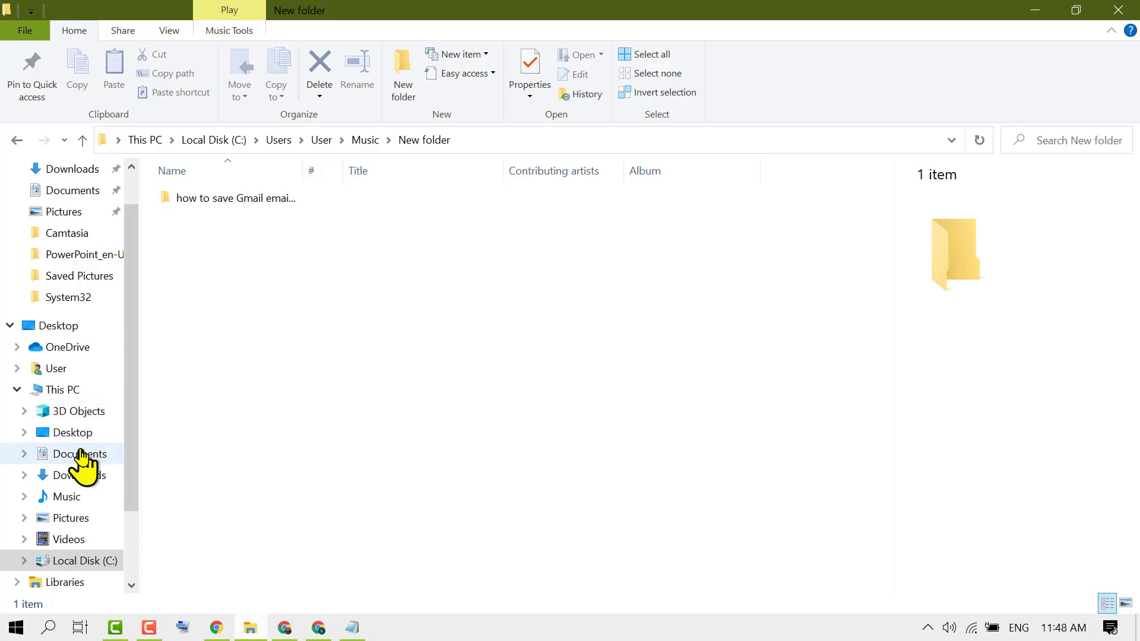
{"action": "left_click", "coordinate": [70, 499]}
{"action": "double_click", "coordinate": [198, 201]}
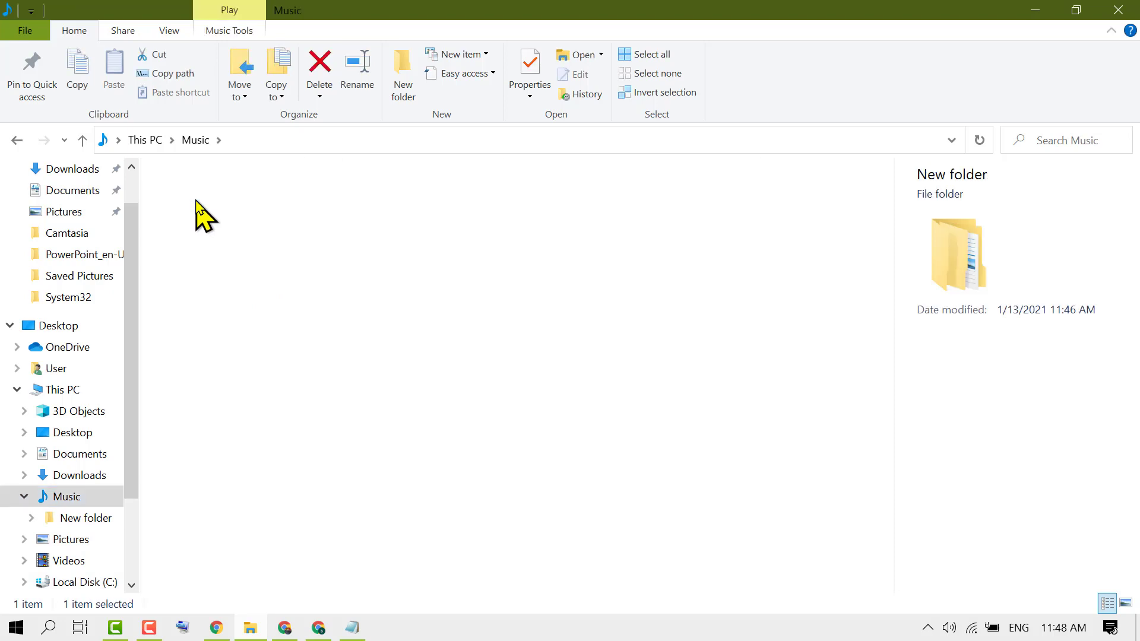
{"action": "double_click", "coordinate": [221, 201]}
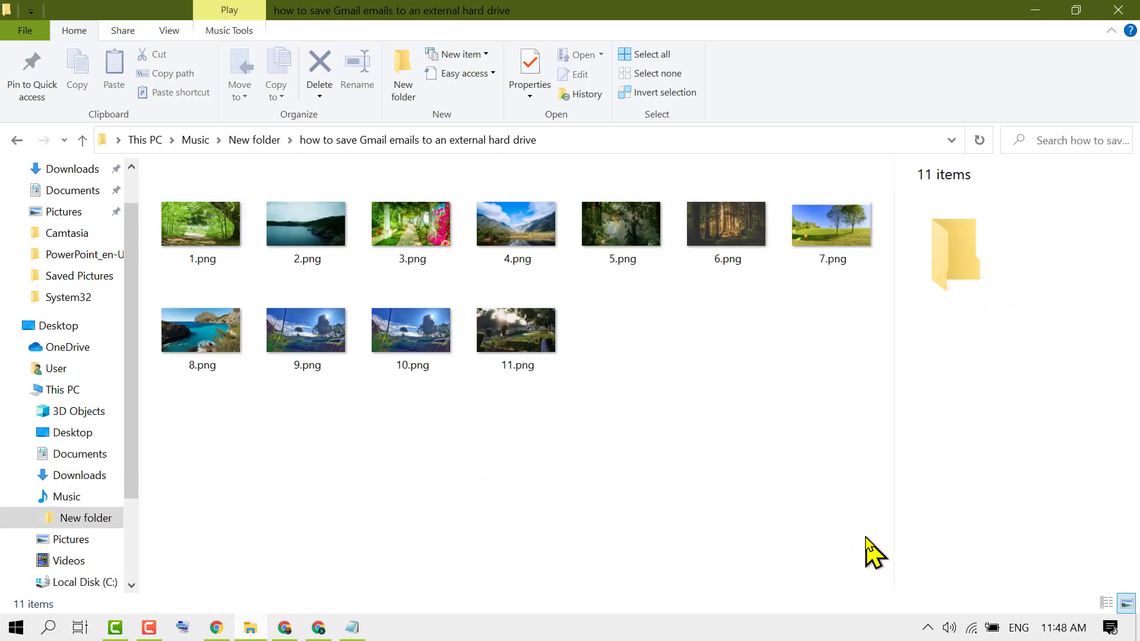
Select all eleven PNG images in the folder and create a new video from them in Photos
{"action": "left_click_drag", "start_coordinate": [866, 537], "coordinate": [170, 211]}
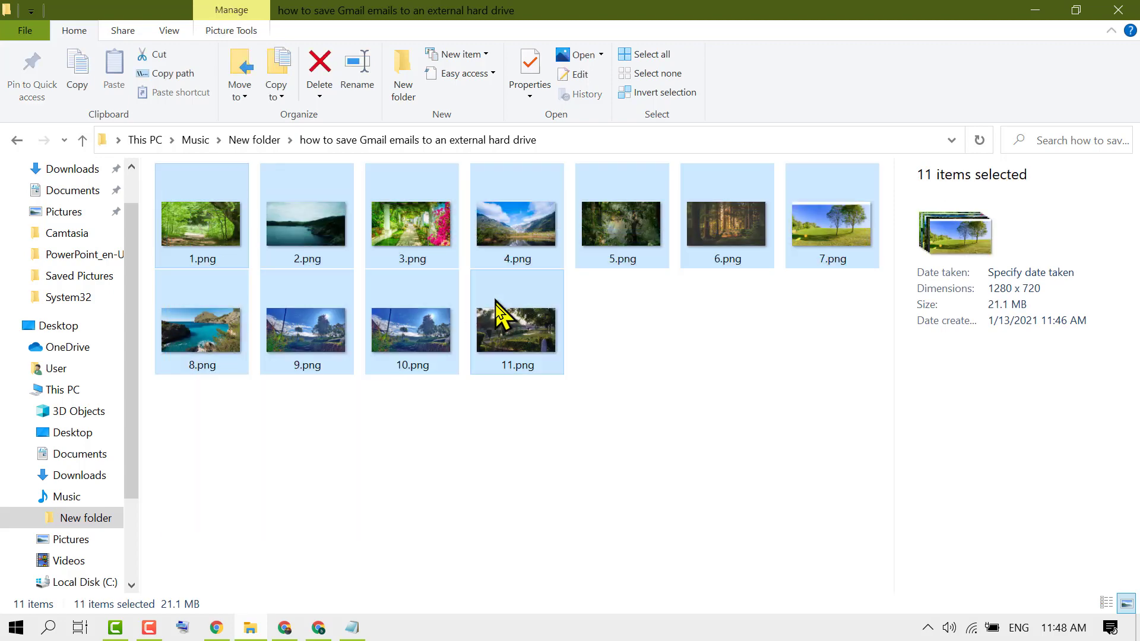
{"action": "right_click", "coordinate": [387, 289]}
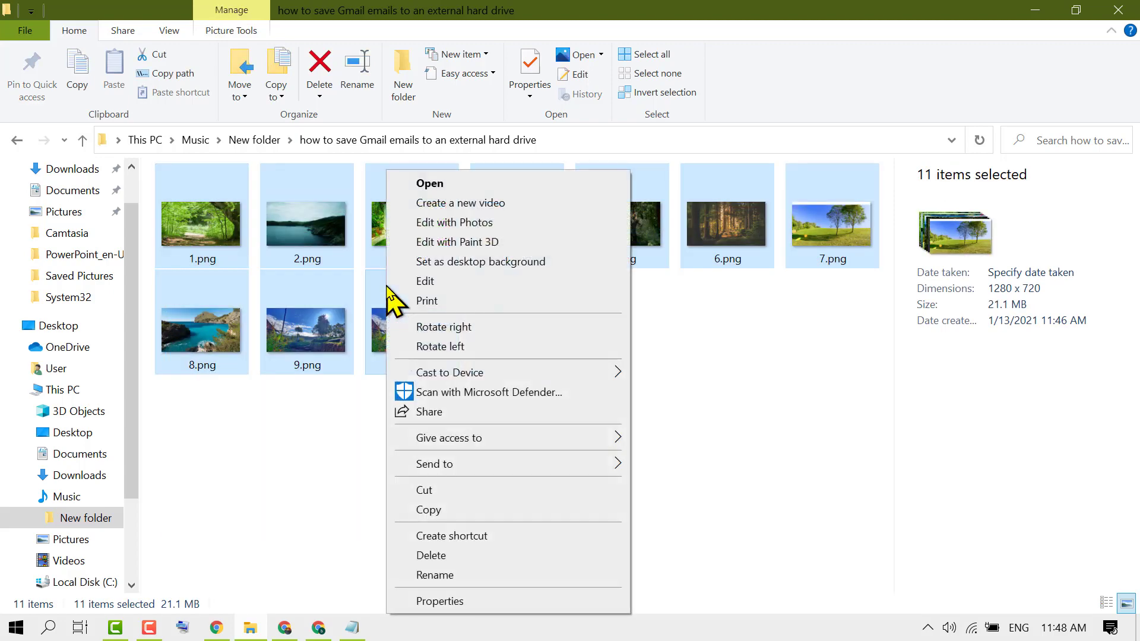
{"action": "left_click", "coordinate": [482, 203]}
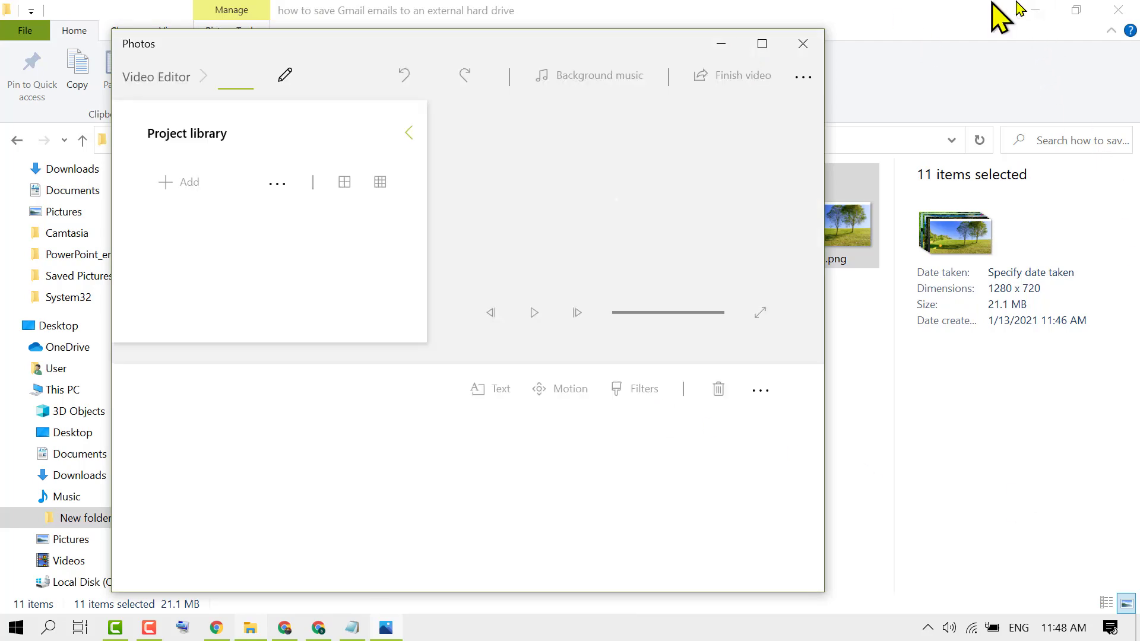
Minimize File Explorer, maximize the video editor window and name the video TechProAdvice
{"action": "left_click", "coordinate": [1034, 11]}
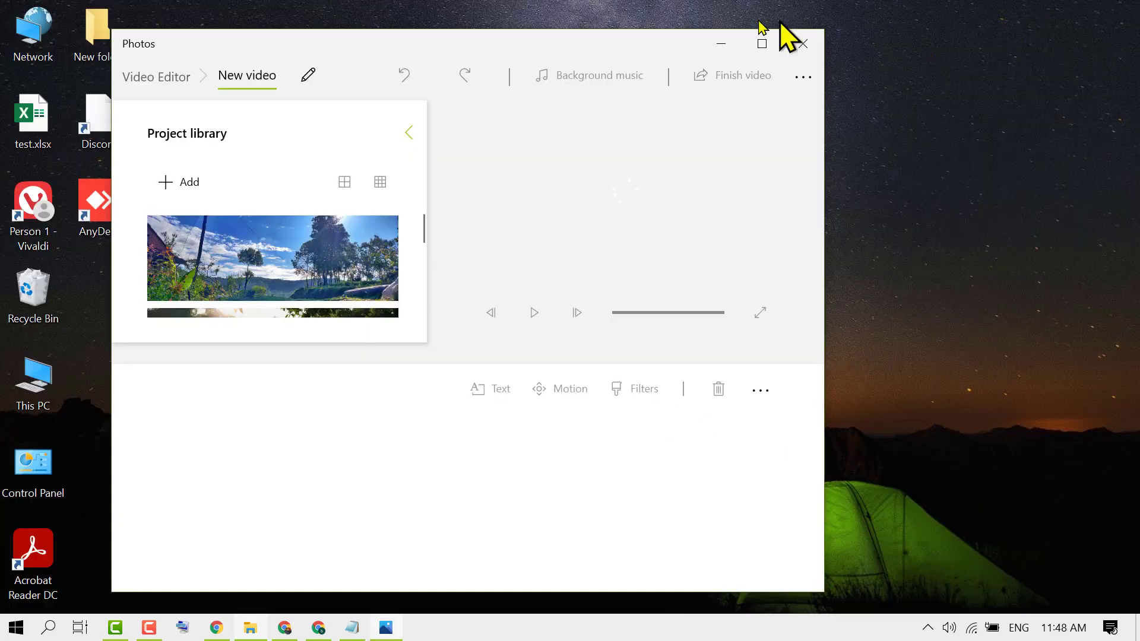
{"action": "left_click", "coordinate": [762, 45]}
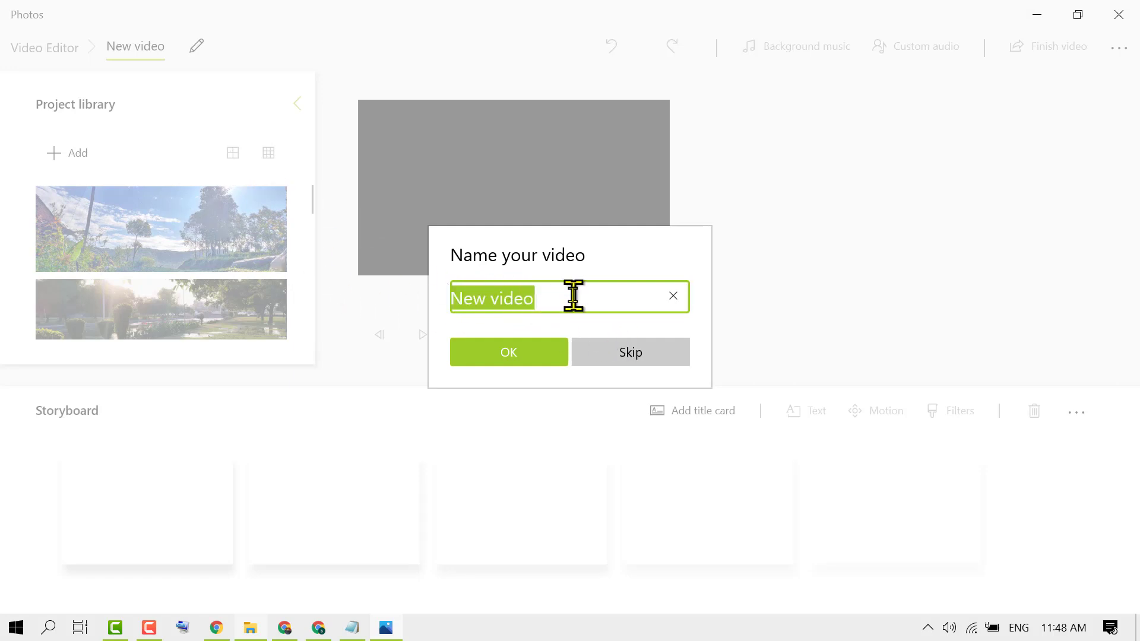
{"action": "type", "text": "TechProAdvice"}
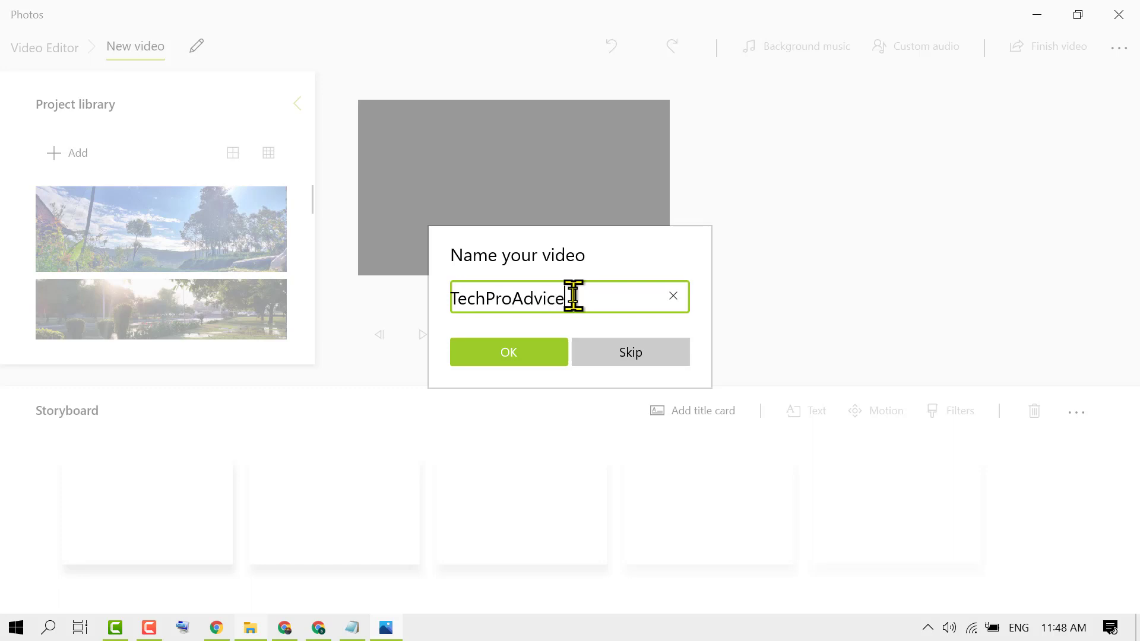
{"action": "left_click", "coordinate": [500, 359]}
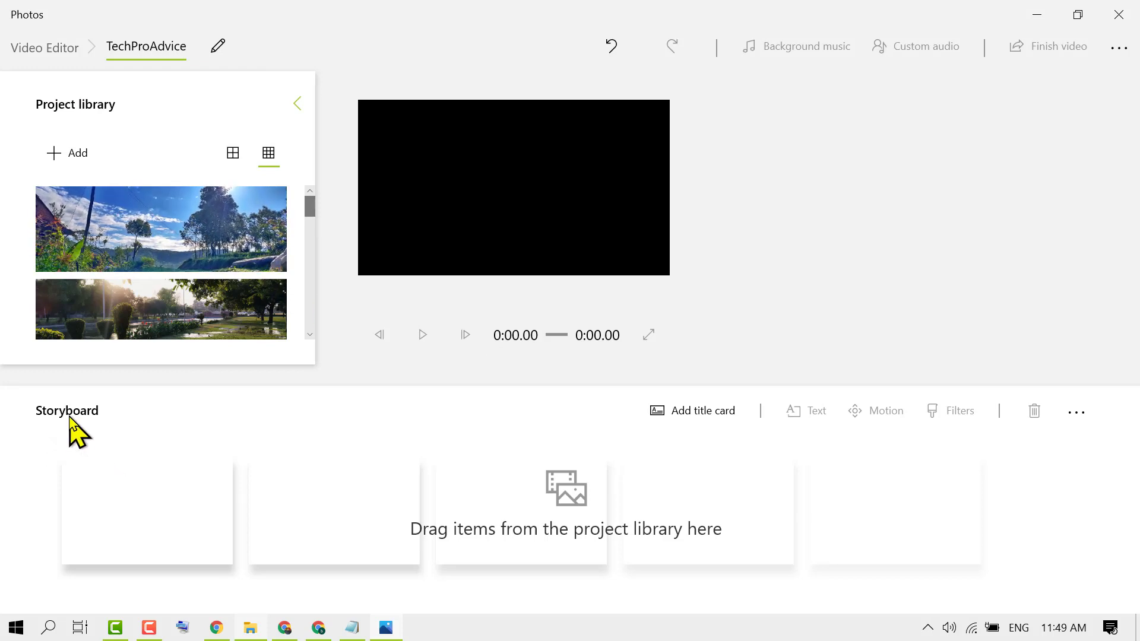
Place 10.png, 11.png and 1.png from the project library in the first three storyboard slots
{"action": "left_click_drag", "start_coordinate": [211, 219], "coordinate": [186, 501]}
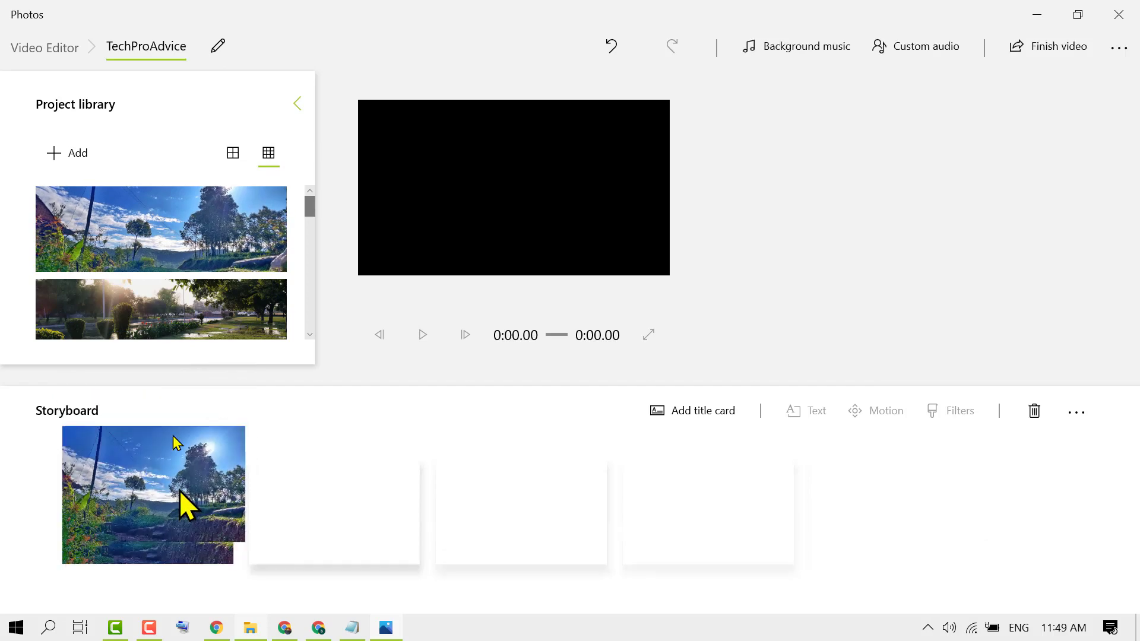
{"action": "left_click_drag", "start_coordinate": [140, 298], "coordinate": [338, 534]}
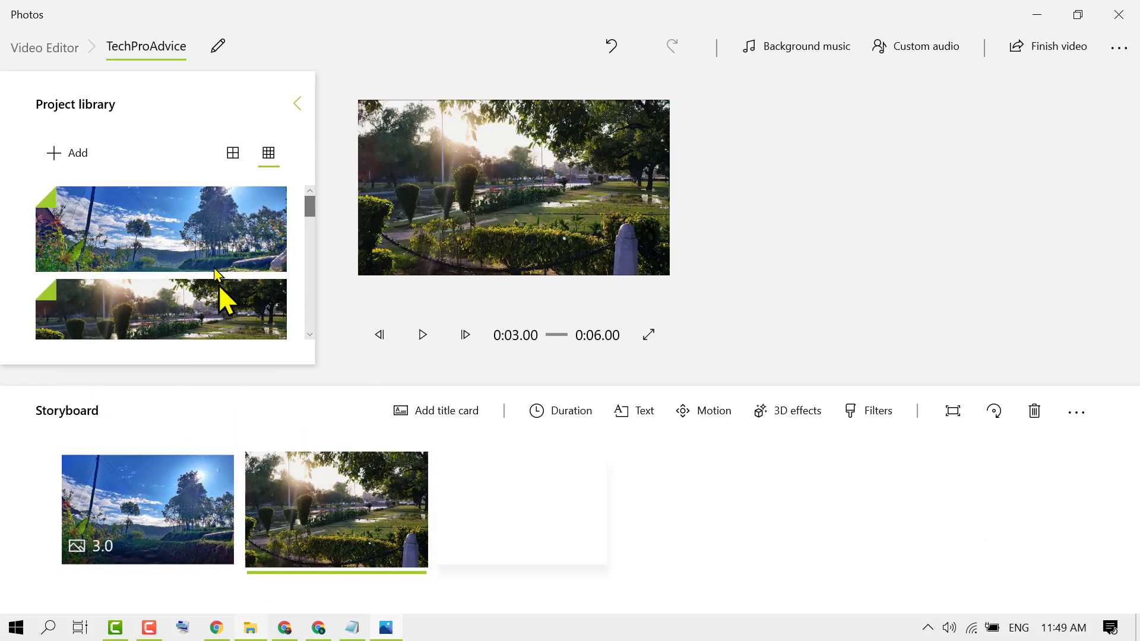
{"action": "scroll", "coordinate": [209, 255], "scroll_direction": "down", "scroll_amount": 1}
{"action": "scroll", "coordinate": [209, 255], "scroll_direction": "down", "scroll_amount": 1}
{"action": "left_click_drag", "start_coordinate": [196, 261], "coordinate": [531, 528]}
Append the lake image 2.png, the flower walkway 3.png and the mountain image 4.png to the storyboard
{"action": "scroll", "coordinate": [229, 259], "scroll_direction": "down", "scroll_amount": 2}
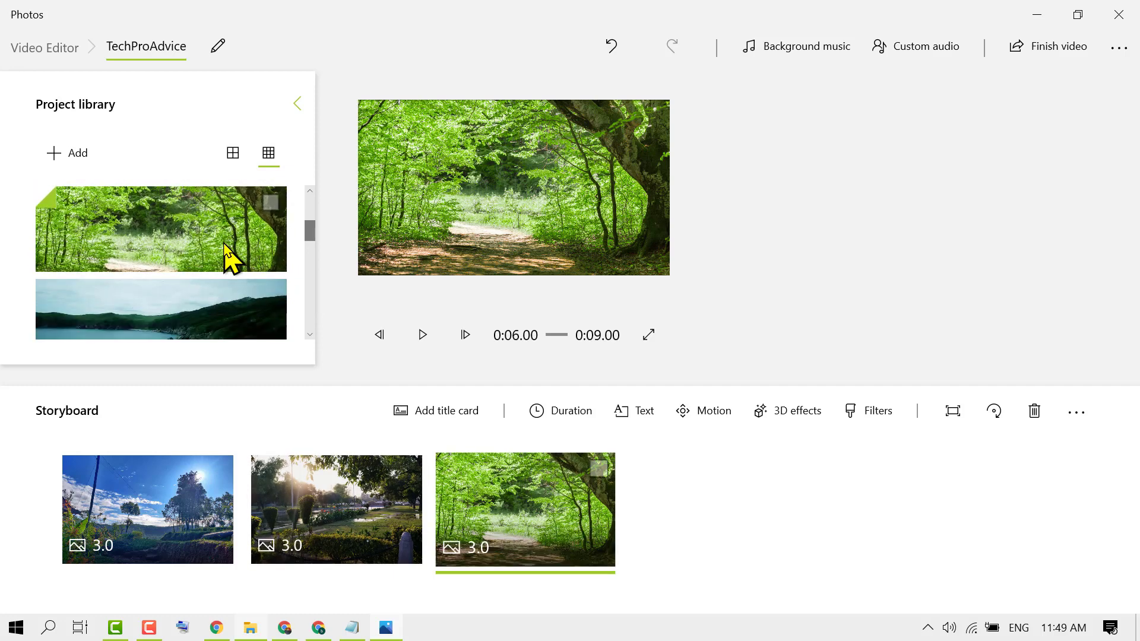
{"action": "left_click_drag", "start_coordinate": [178, 262], "coordinate": [729, 531]}
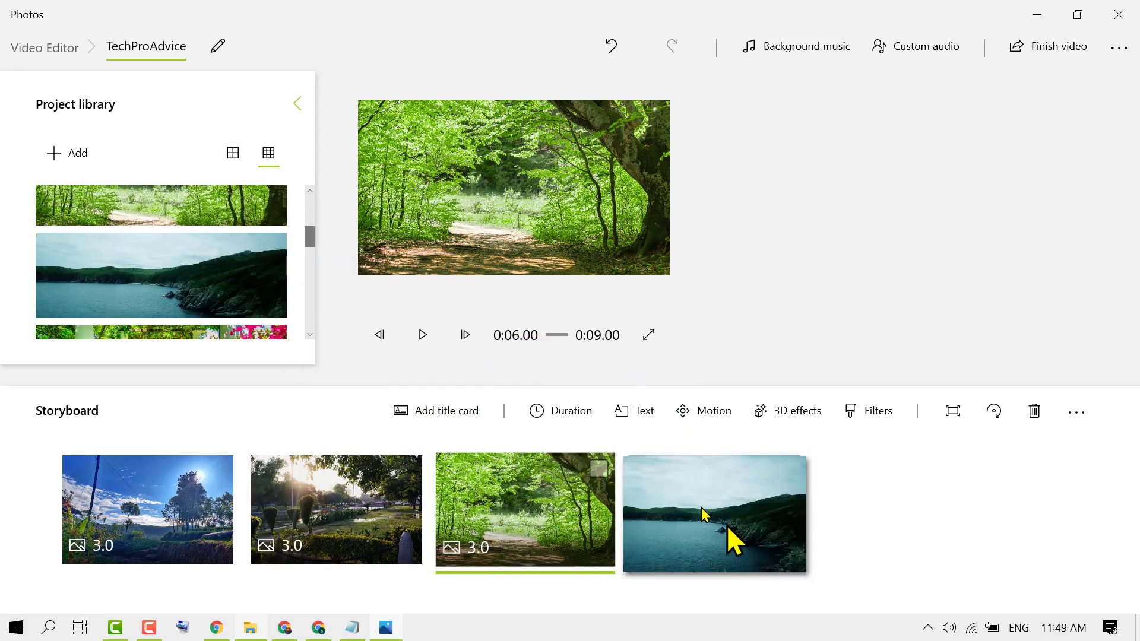
{"action": "scroll", "coordinate": [224, 264], "scroll_direction": "down", "scroll_amount": 1}
{"action": "left_click_drag", "start_coordinate": [230, 262], "coordinate": [957, 526]}
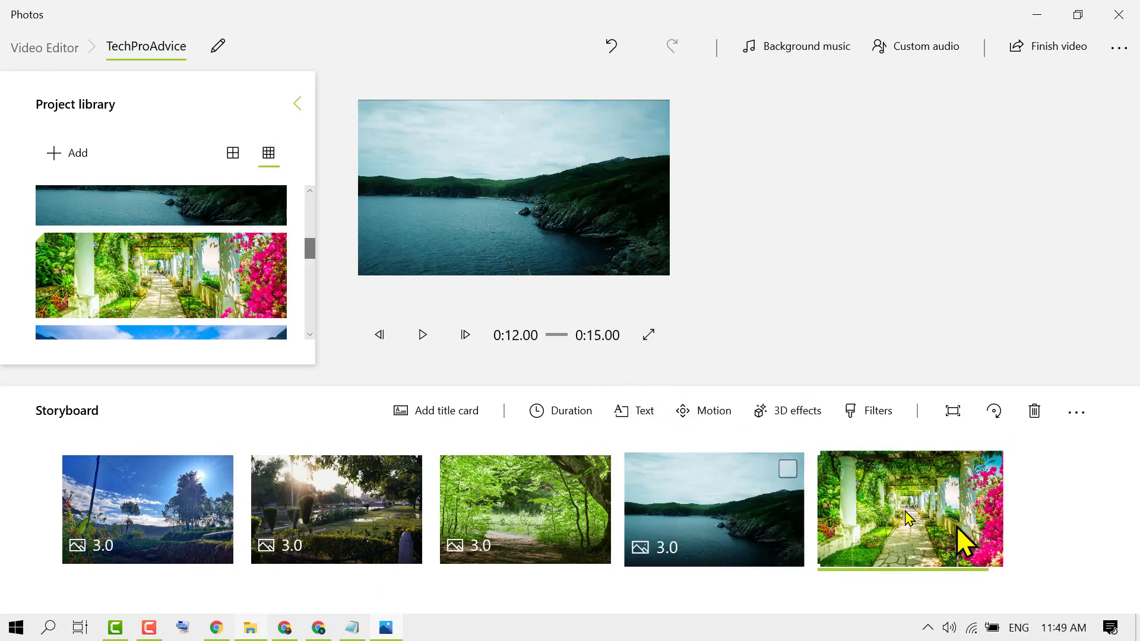
{"action": "scroll", "coordinate": [202, 259], "scroll_direction": "down", "scroll_amount": 1}
{"action": "scroll", "coordinate": [202, 261], "scroll_direction": "down", "scroll_amount": 1}
{"action": "left_click_drag", "start_coordinate": [194, 244], "coordinate": [969, 522]}
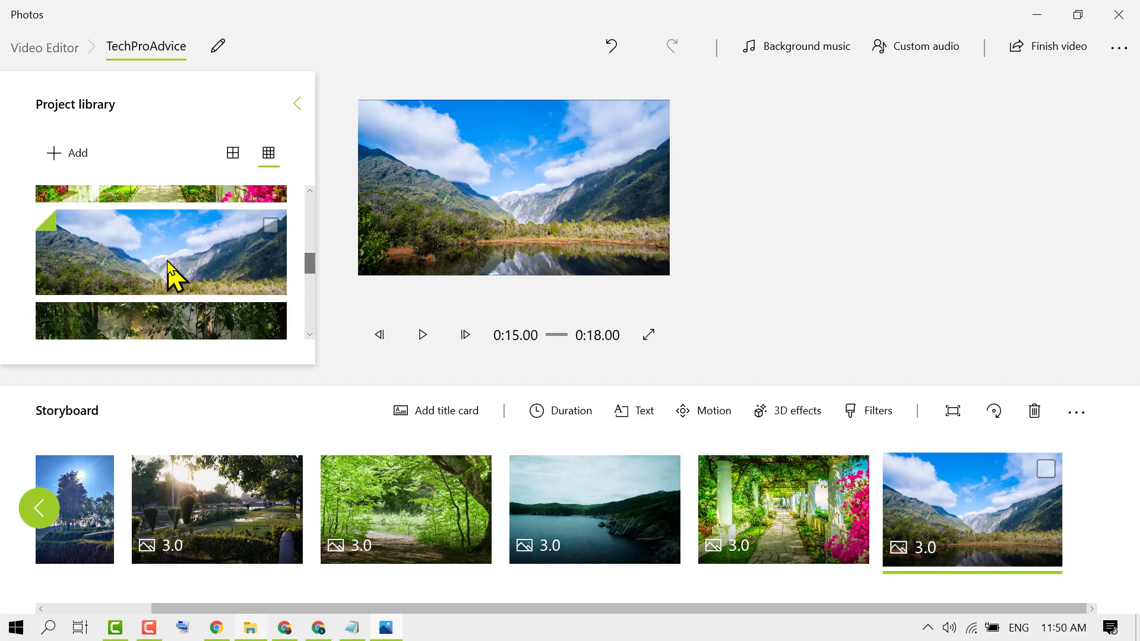
Append the dark jungle image 5.png and the sunlit forest image 6.png to the end of the storyboard
{"action": "scroll", "coordinate": [173, 275], "scroll_direction": "down", "scroll_amount": 1}
{"action": "left_click_drag", "start_coordinate": [145, 288], "coordinate": [1051, 540]}
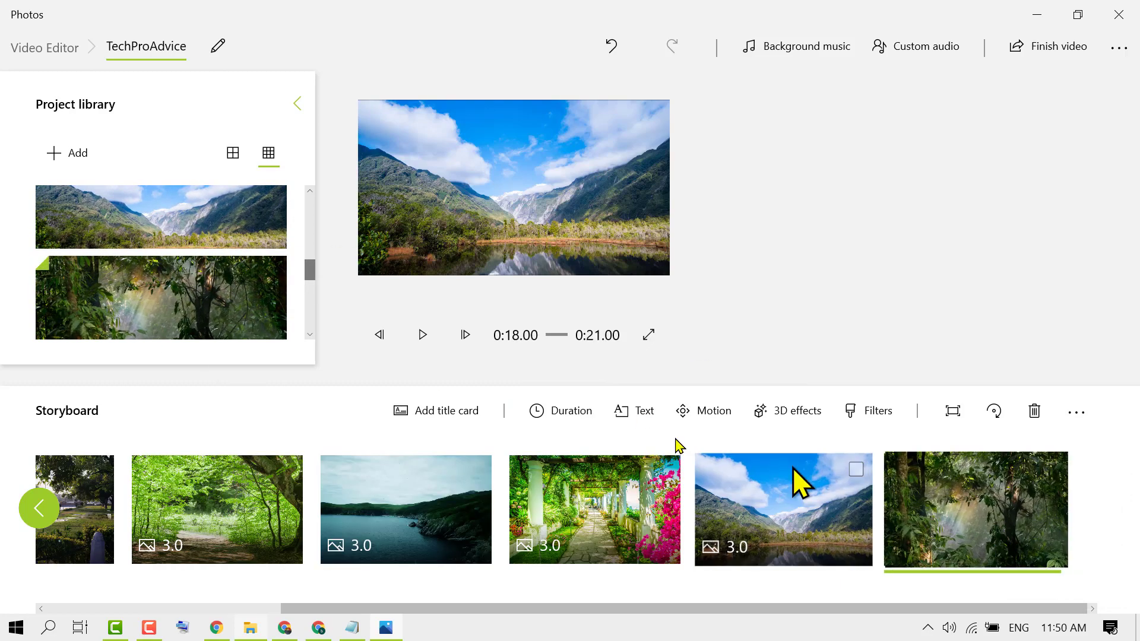
{"action": "scroll", "coordinate": [199, 274], "scroll_direction": "down", "scroll_amount": 1}
{"action": "scroll", "coordinate": [193, 270], "scroll_direction": "down", "scroll_amount": 1}
{"action": "left_click_drag", "start_coordinate": [152, 311], "coordinate": [973, 517]}
Insert 7.png before 6.png in the storyboard, append 8.png and 9.png at the end, and play the preview
{"action": "scroll", "coordinate": [178, 261], "scroll_direction": "down", "scroll_amount": 1}
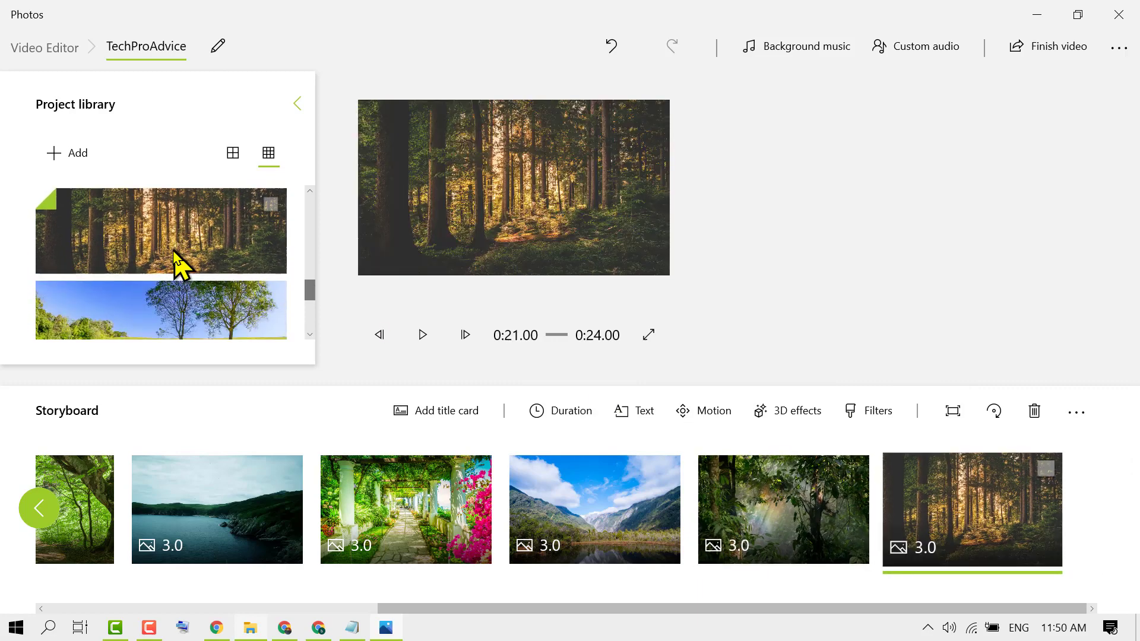
{"action": "left_click_drag", "start_coordinate": [141, 330], "coordinate": [985, 517]}
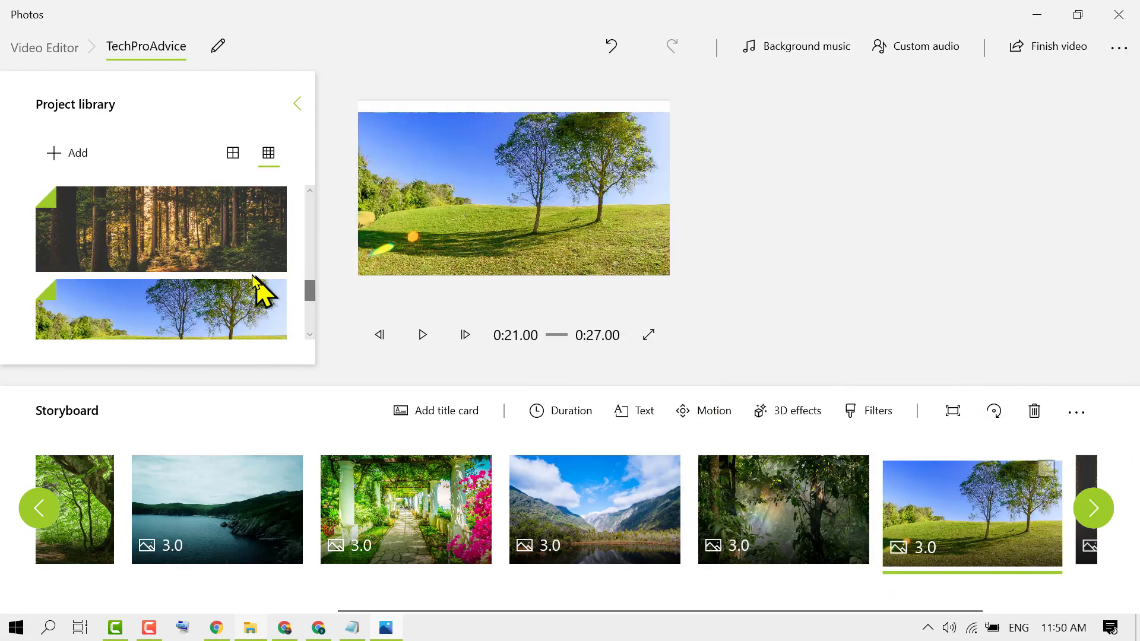
{"action": "scroll", "coordinate": [224, 285], "scroll_direction": "down", "scroll_amount": 2}
{"action": "left_click_drag", "start_coordinate": [211, 270], "coordinate": [1045, 523]}
{"action": "scroll", "coordinate": [209, 285], "scroll_direction": "down", "scroll_amount": 1}
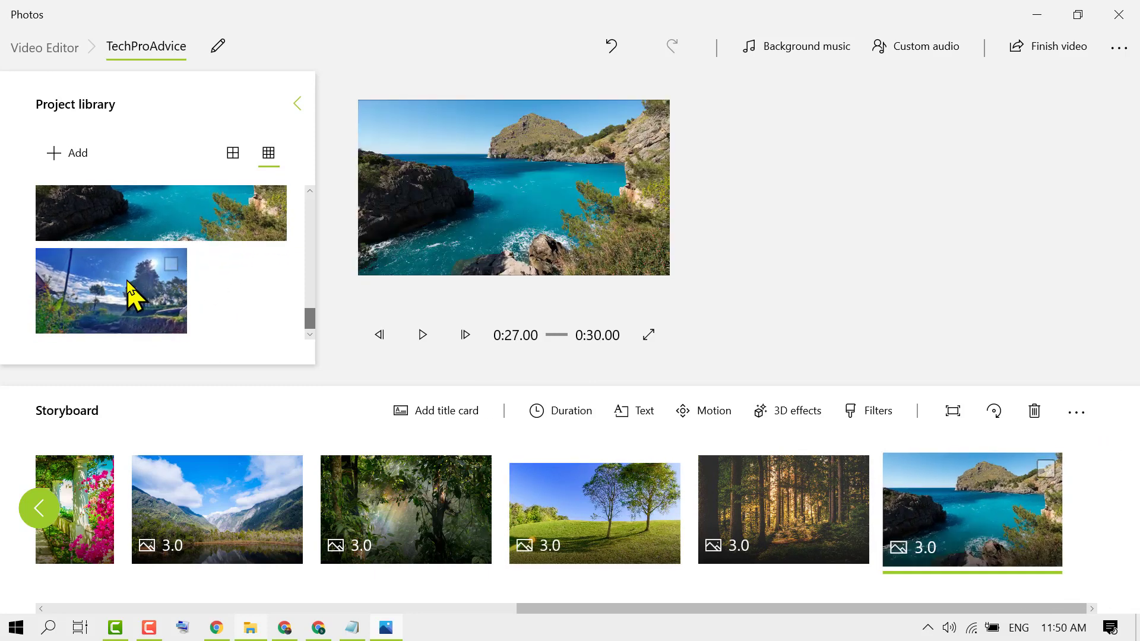
{"action": "left_click_drag", "start_coordinate": [137, 297], "coordinate": [1031, 529]}
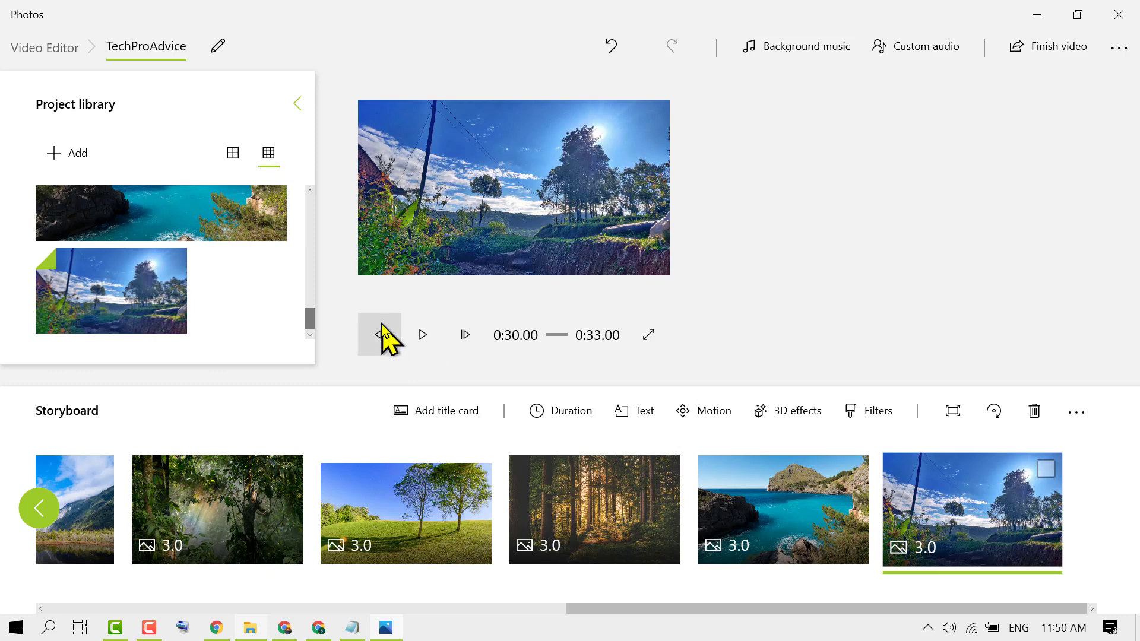
{"action": "left_click", "coordinate": [425, 341]}
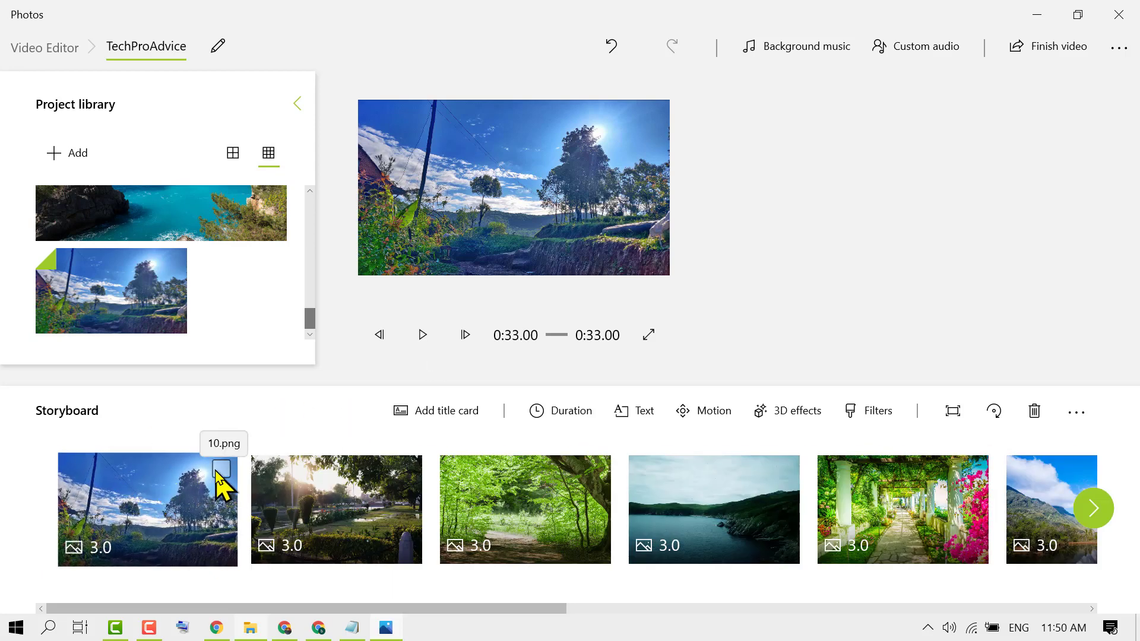
Set the duration of the first two storyboard photos, 10.png and 11.png, to 1 second each
{"action": "right_click", "coordinate": [154, 484]}
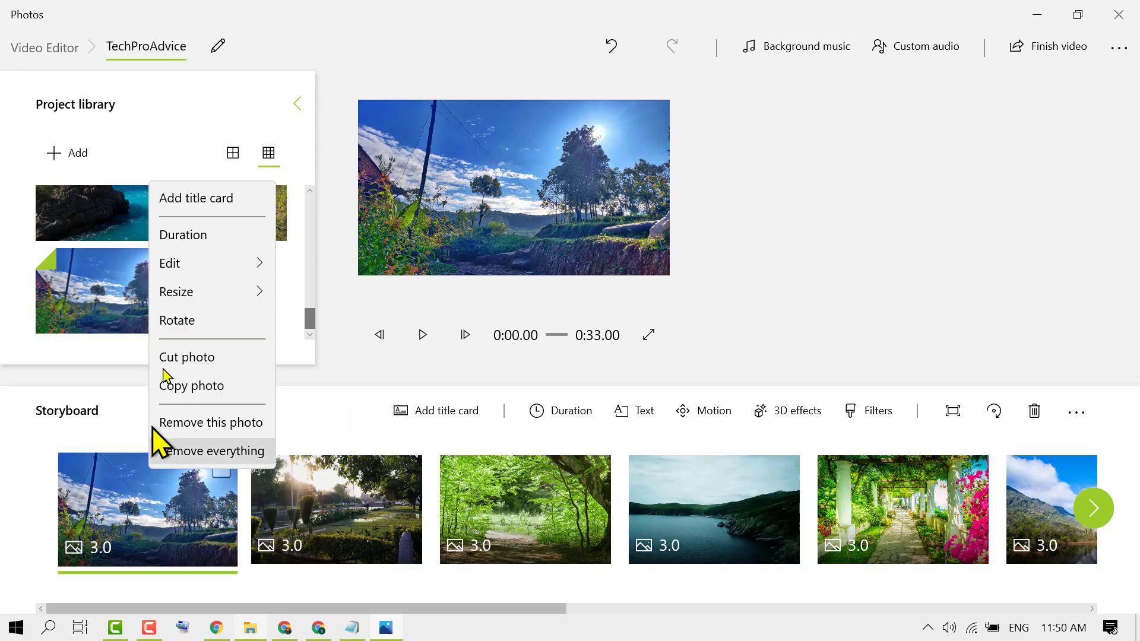
{"action": "left_click", "coordinate": [193, 235]}
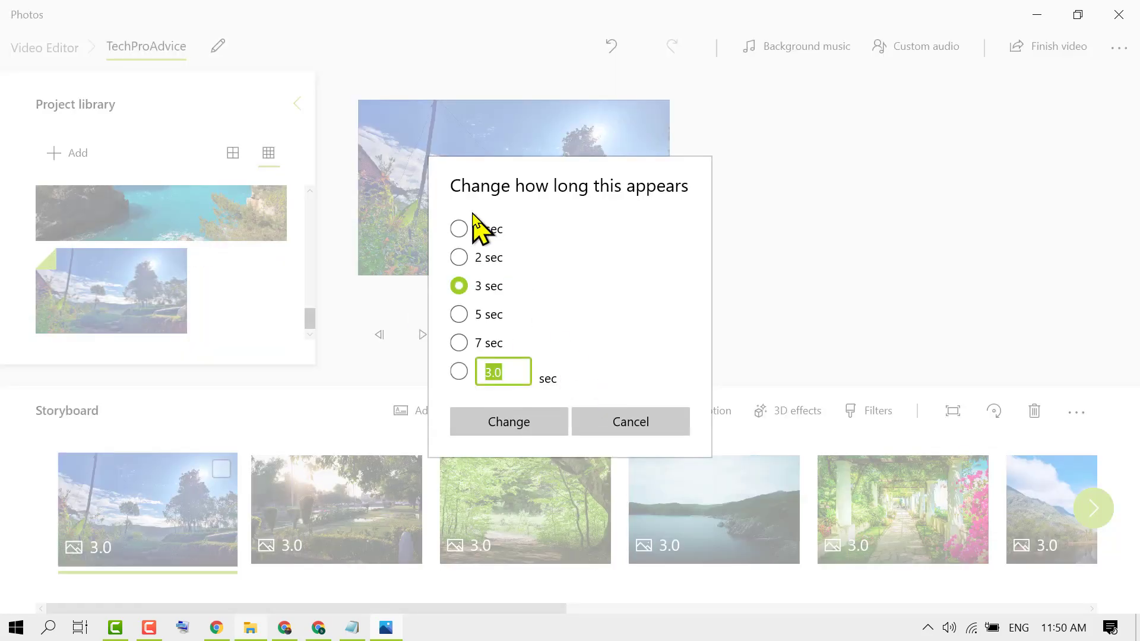
{"action": "left_click", "coordinate": [459, 229]}
{"action": "left_click", "coordinate": [509, 425]}
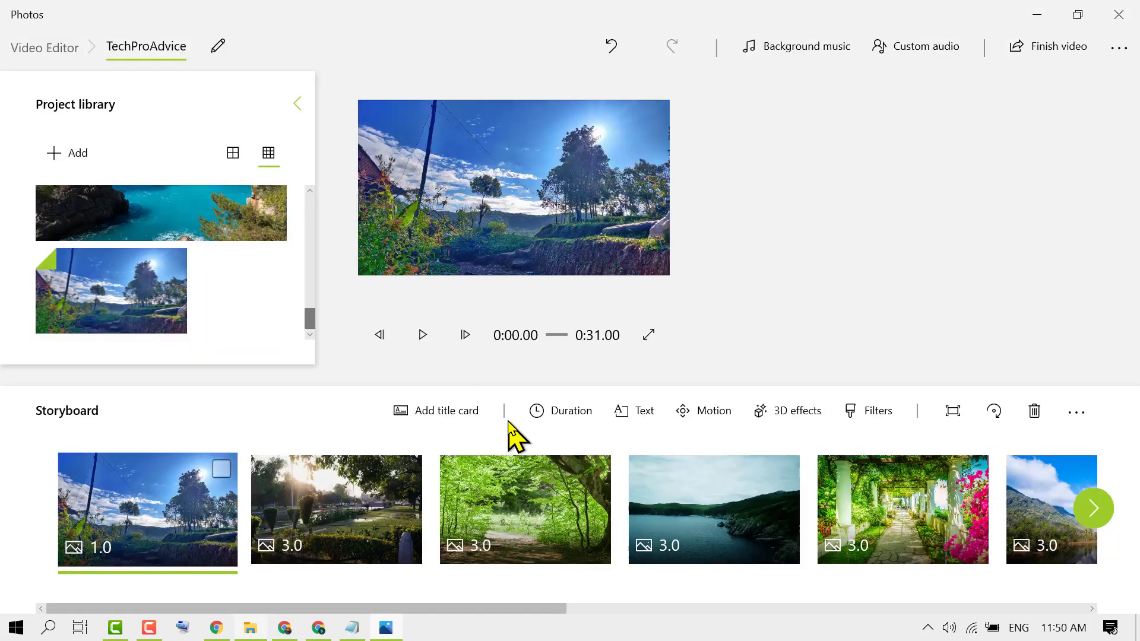
{"action": "right_click", "coordinate": [343, 509]}
{"action": "left_click", "coordinate": [389, 265]}
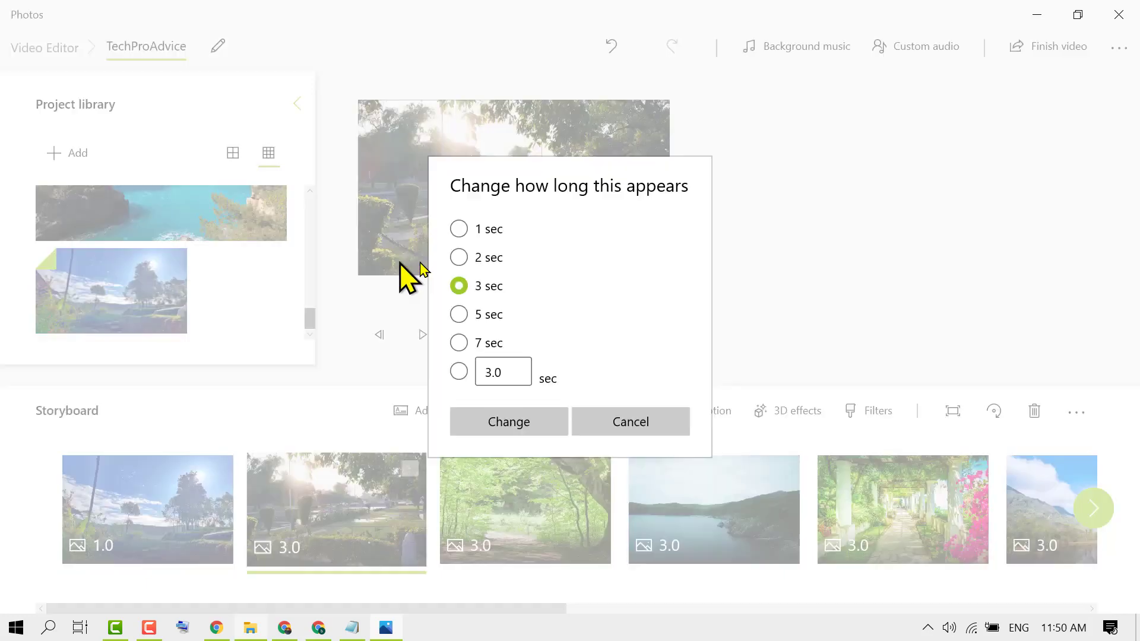
{"action": "left_click", "coordinate": [459, 229]}
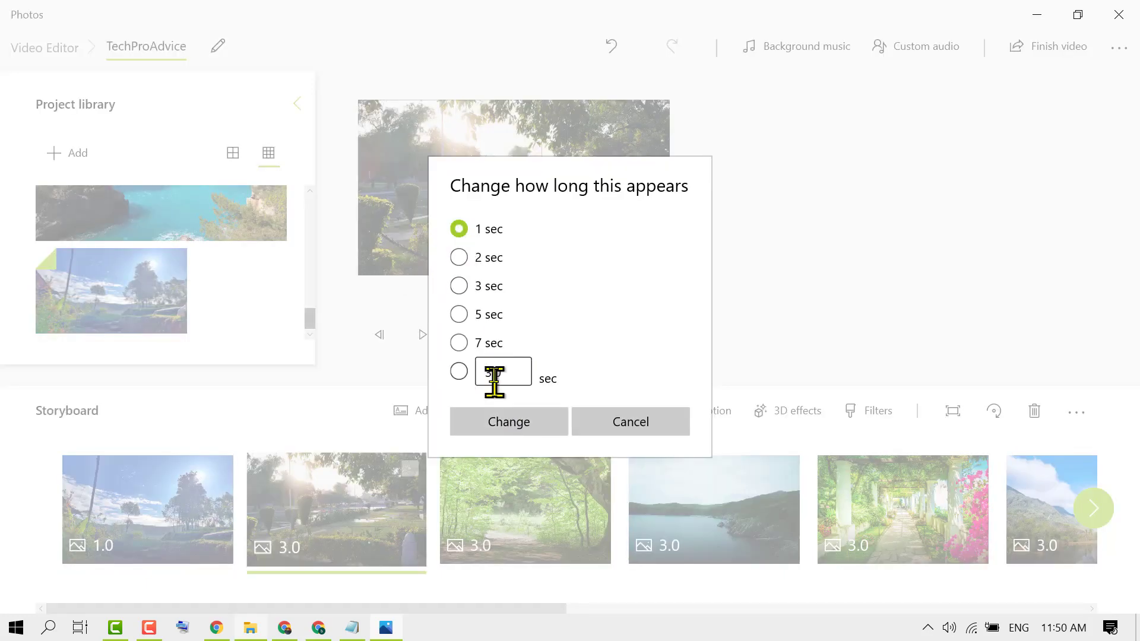
{"action": "left_click", "coordinate": [494, 418]}
Set the duration of the green path photo 1.png and the lake photo 2.png to 1 second each
{"action": "right_click", "coordinate": [497, 528]}
{"action": "left_click", "coordinate": [512, 294]}
{"action": "left_click", "coordinate": [479, 229]}
{"action": "left_click", "coordinate": [490, 425]}
{"action": "right_click", "coordinate": [692, 502]}
{"action": "left_click", "coordinate": [726, 269]}
{"action": "left_click", "coordinate": [461, 230]}
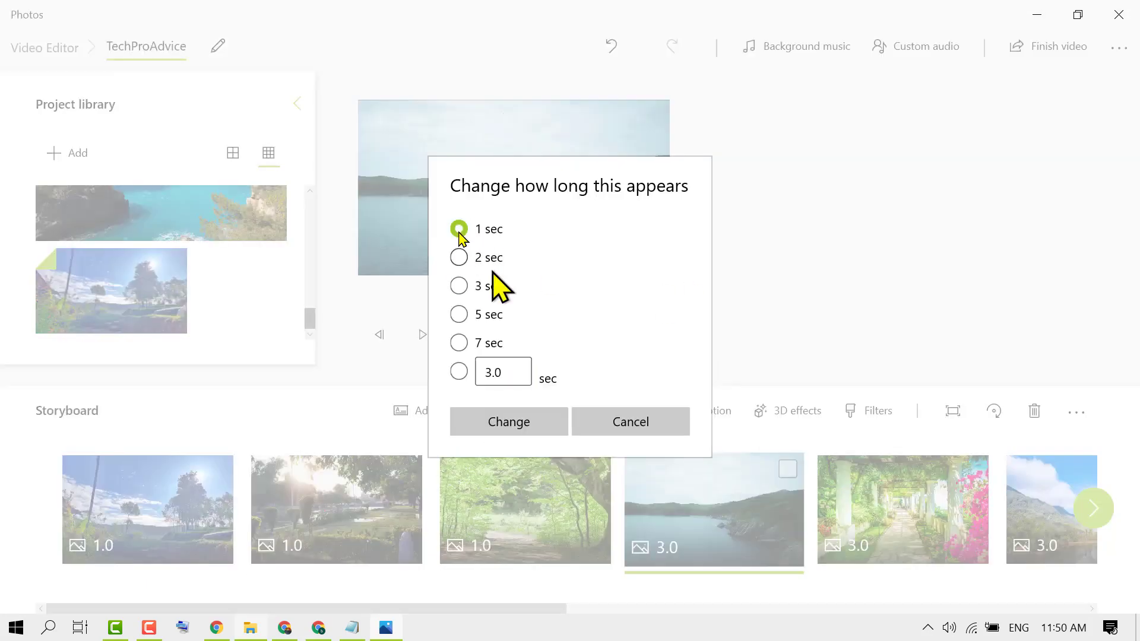
{"action": "left_click", "coordinate": [509, 420]}
Set the duration of the flower walkway photo 3.png and the mountain photo 4.png to 1 second each
{"action": "right_click", "coordinate": [878, 505]}
{"action": "left_click", "coordinate": [914, 272]}
{"action": "left_click", "coordinate": [461, 230]}
{"action": "left_click", "coordinate": [509, 420]}
{"action": "right_click", "coordinate": [1037, 534]}
{"action": "left_click", "coordinate": [921, 301]}
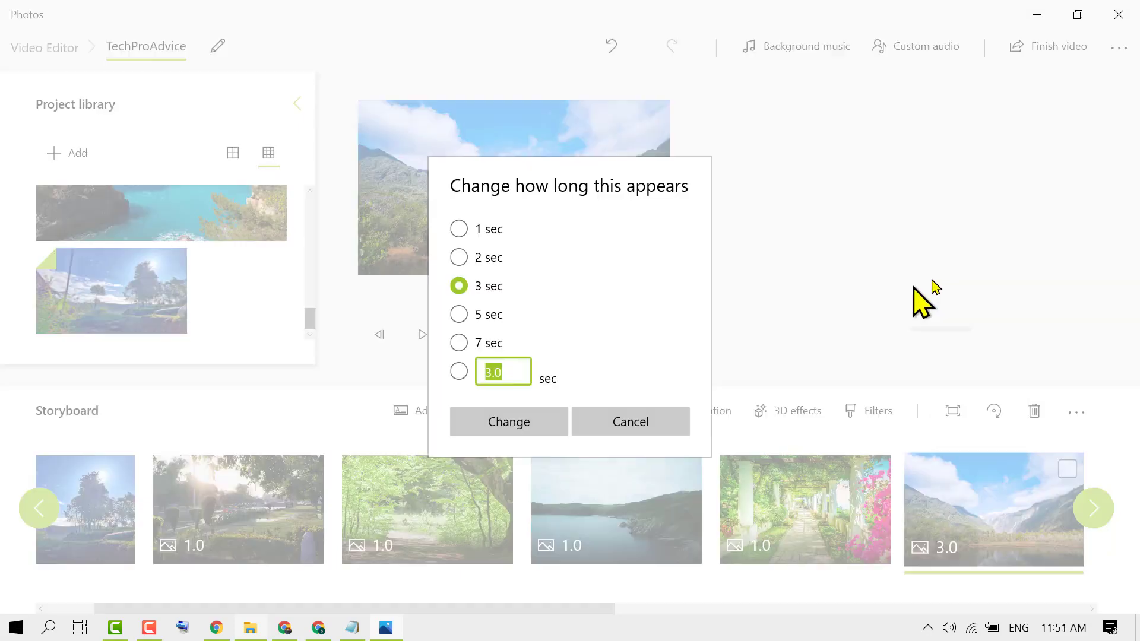
{"action": "left_click", "coordinate": [461, 230]}
{"action": "left_click", "coordinate": [509, 420]}
Set the duration of the sunlit forest, green meadow and dark jungle photos in the storyboard to 1 second each
{"action": "left_click", "coordinate": [1094, 508]}
{"action": "right_click", "coordinate": [751, 458]}
{"action": "left_click", "coordinate": [761, 264]}
{"action": "left_click", "coordinate": [460, 230]}
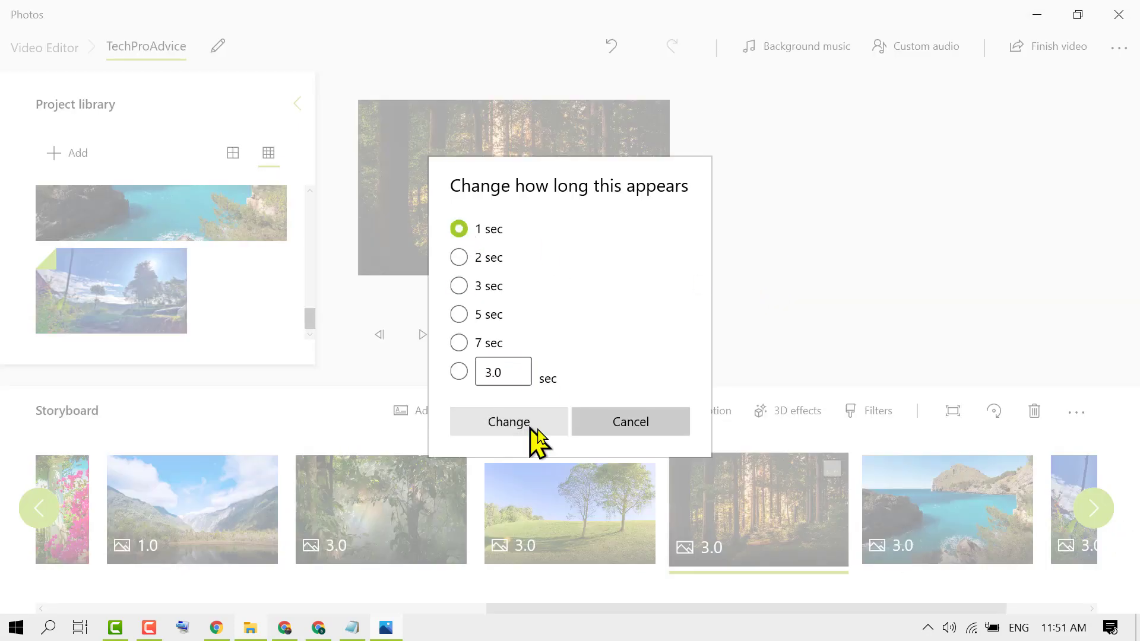
{"action": "left_click", "coordinate": [528, 427]}
{"action": "right_click", "coordinate": [547, 494]}
{"action": "left_click", "coordinate": [570, 265]}
{"action": "left_click", "coordinate": [461, 229]}
{"action": "left_click", "coordinate": [509, 421]}
{"action": "right_click", "coordinate": [390, 493]}
{"action": "left_click", "coordinate": [461, 229]}
{"action": "left_click", "coordinate": [509, 421]}
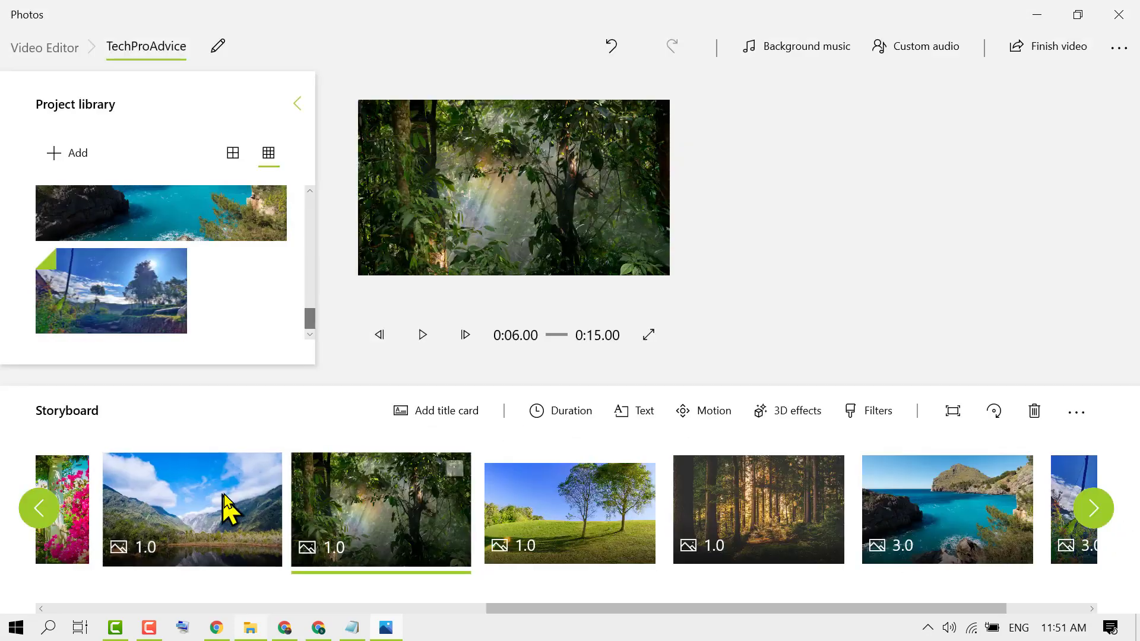
Set the duration of the last two photos, 8.png and 9.png, to 1 second each and return to the storyboard's start
{"action": "right_click", "coordinate": [944, 517]}
{"action": "left_click", "coordinate": [967, 280]}
{"action": "left_click", "coordinate": [460, 229]}
{"action": "left_click", "coordinate": [509, 421]}
{"action": "scroll", "coordinate": [969, 511], "scroll_direction": "down", "scroll_amount": 2}
{"action": "right_click", "coordinate": [972, 517]}
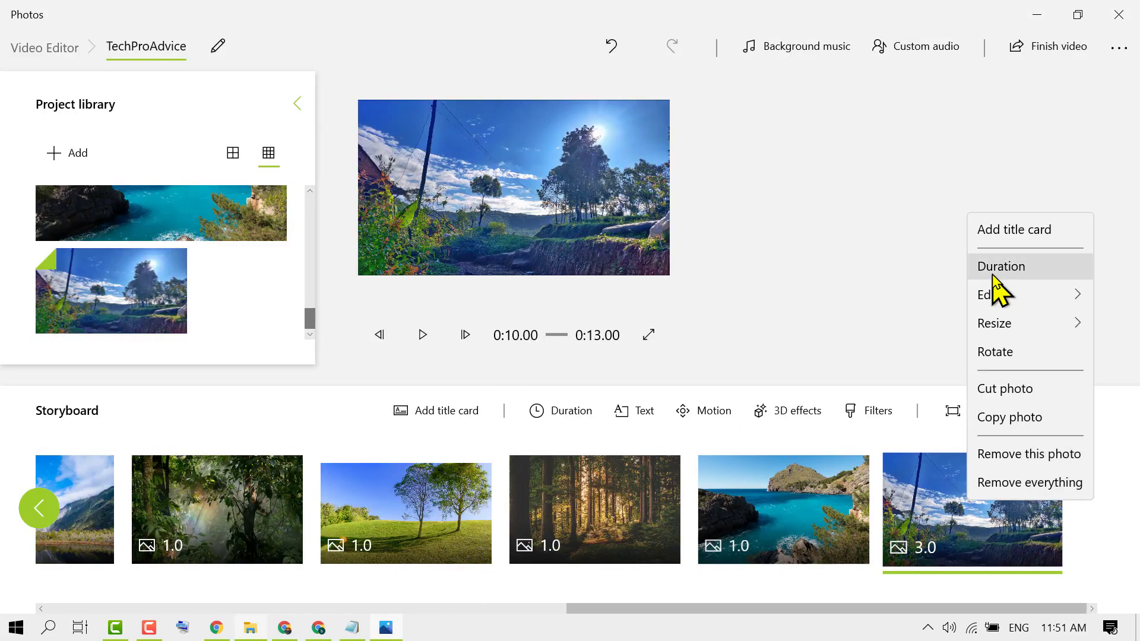
{"action": "left_click", "coordinate": [991, 273]}
{"action": "left_click", "coordinate": [461, 229]}
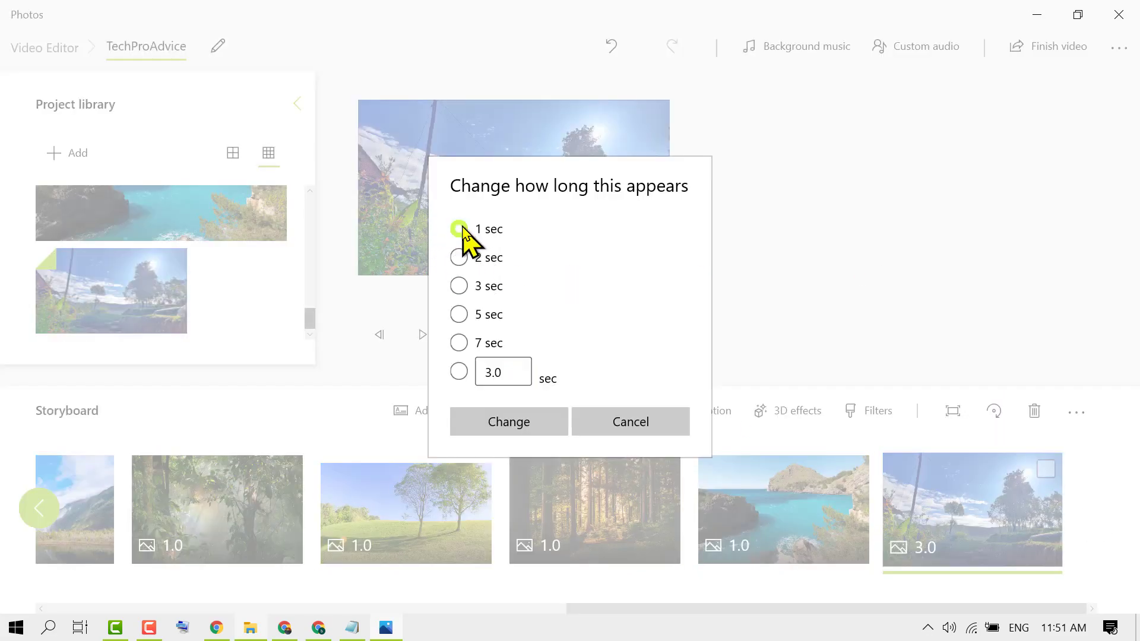
{"action": "left_click", "coordinate": [528, 423]}
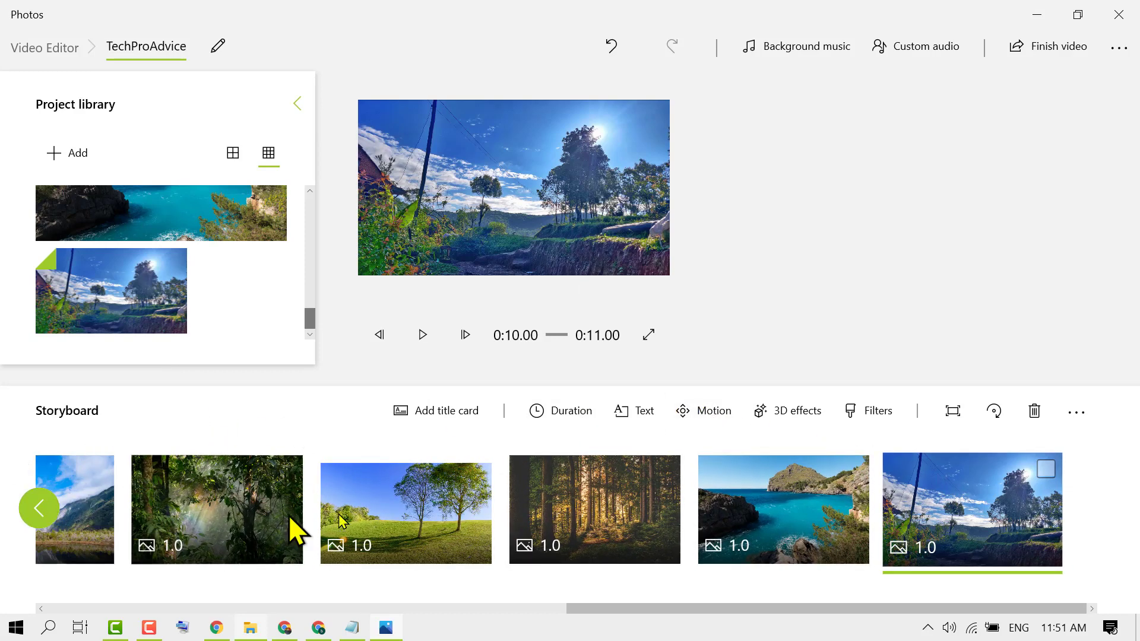
{"action": "left_click", "coordinate": [31, 510]}
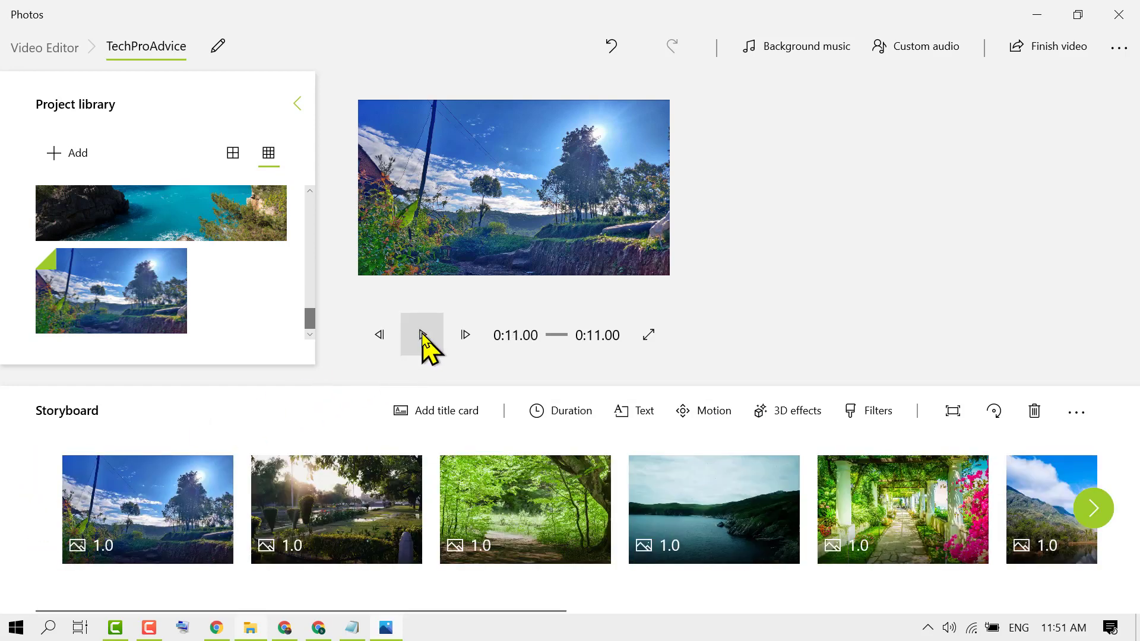
Play the slideshow in full-screen preview, return to the editor and move the playhead back to the start
{"action": "left_click", "coordinate": [89, 517]}
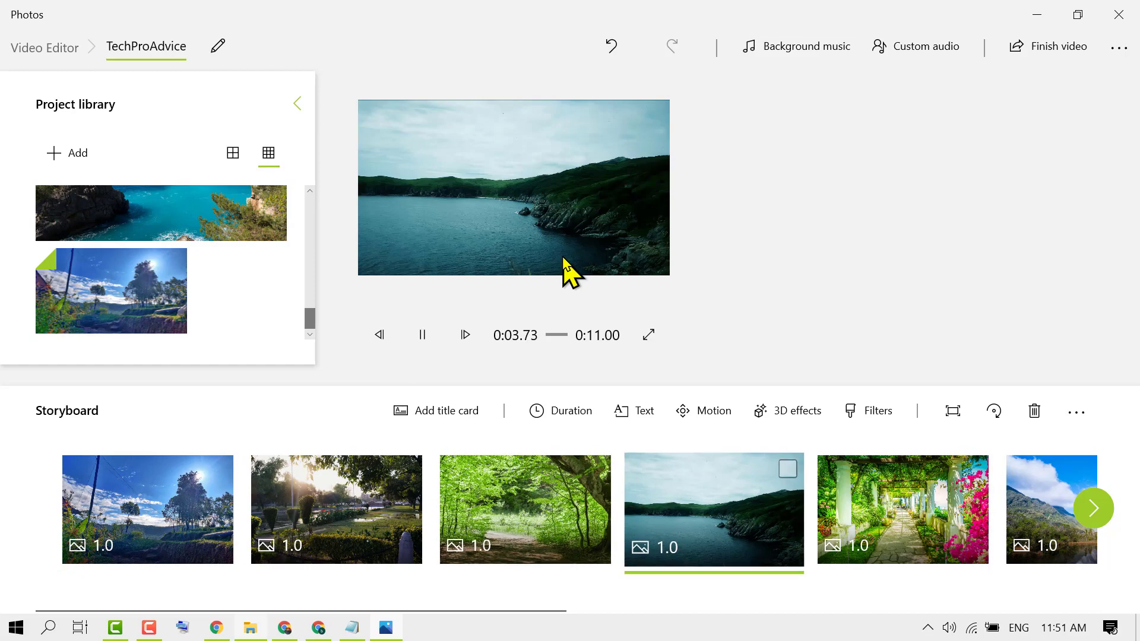
{"action": "left_click", "coordinate": [652, 334]}
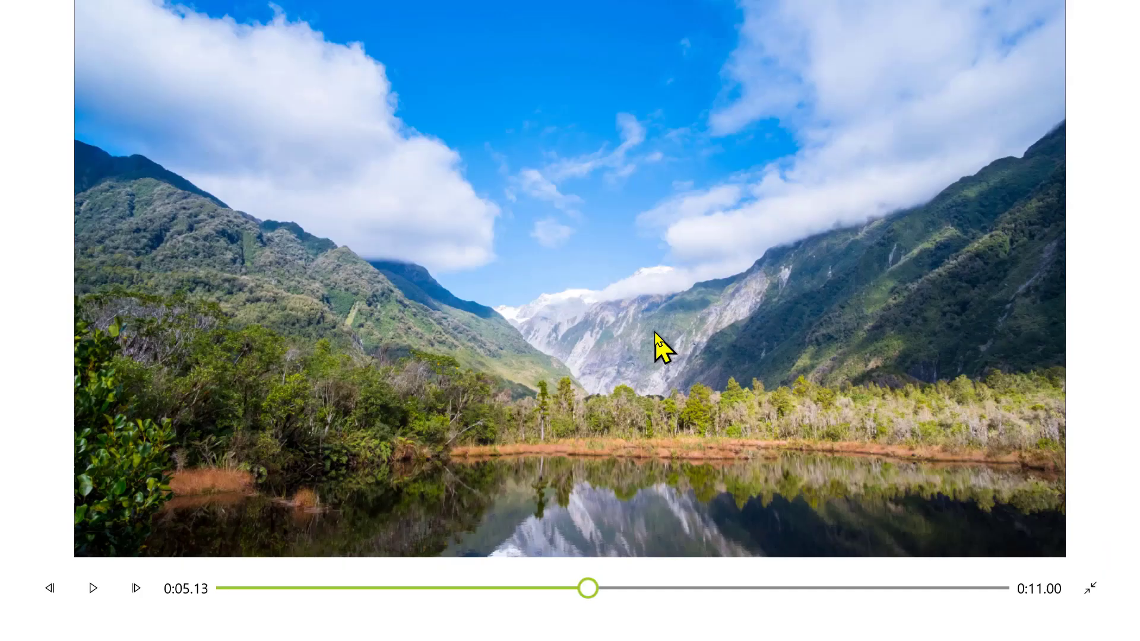
{"action": "left_click", "coordinate": [94, 588]}
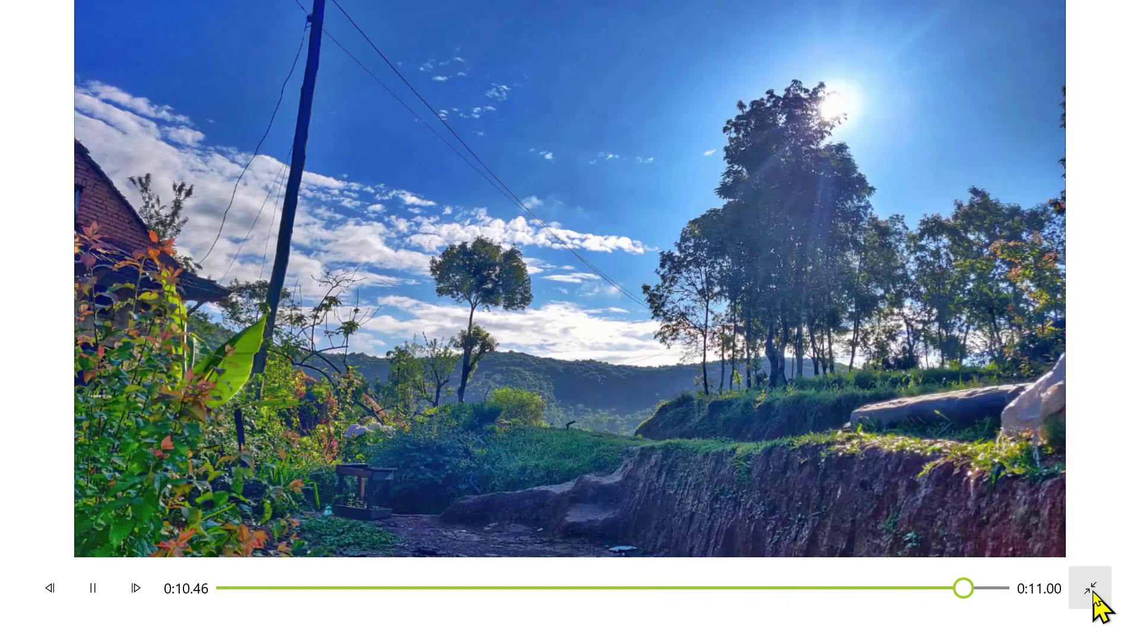
{"action": "left_click", "coordinate": [1092, 590]}
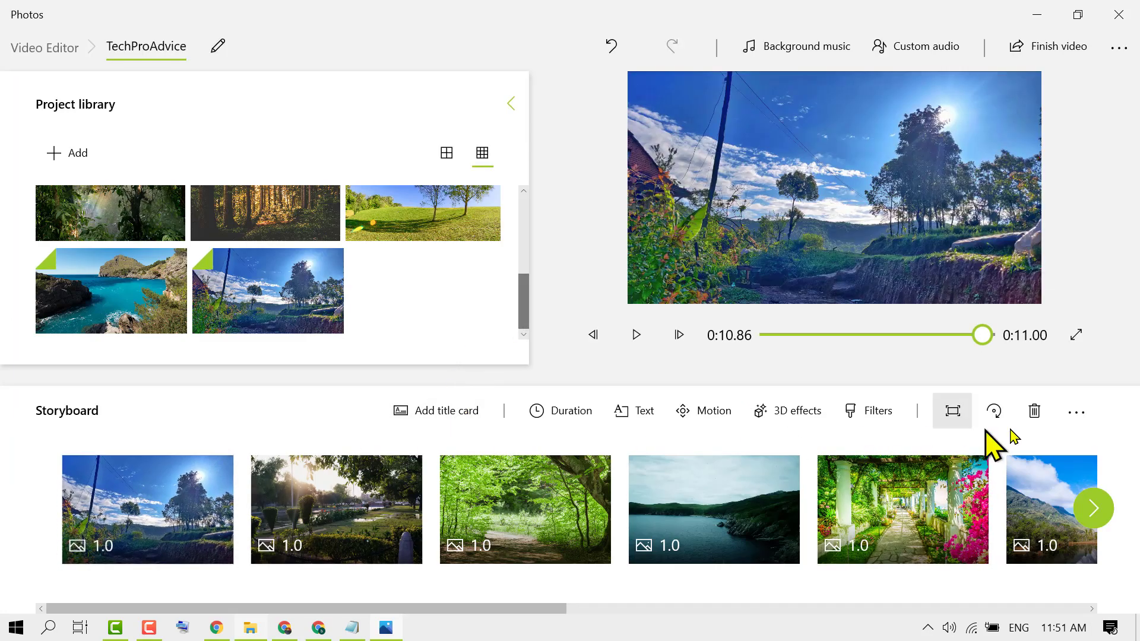
{"action": "left_click", "coordinate": [762, 336]}
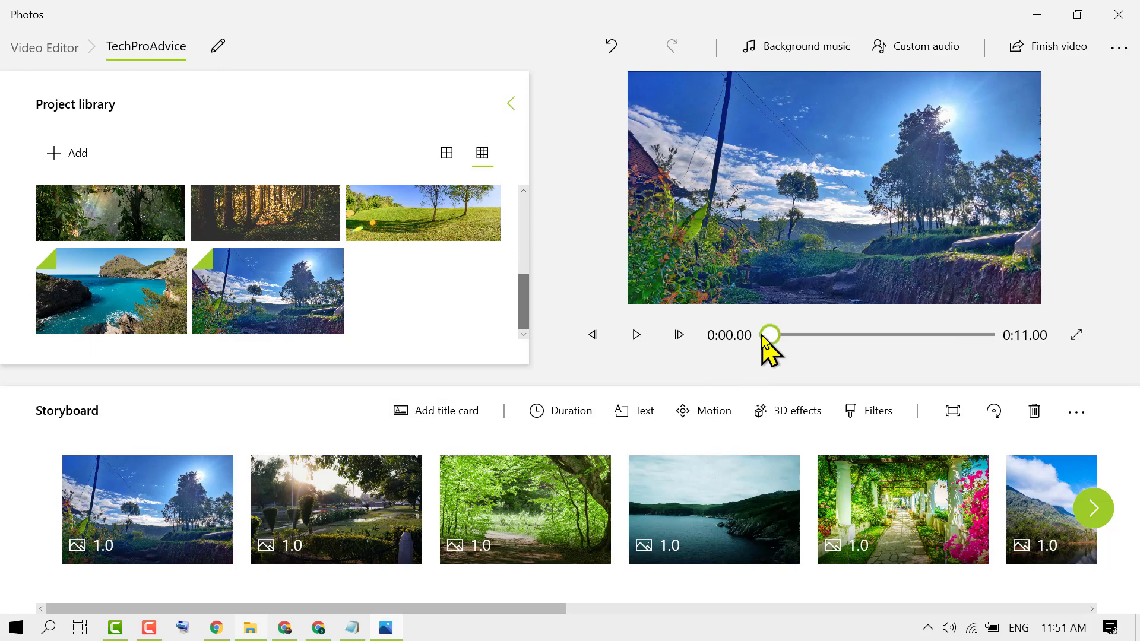
Add a title card before the first storyboard photo and remove that title card again
{"action": "left_click", "coordinate": [440, 413]}
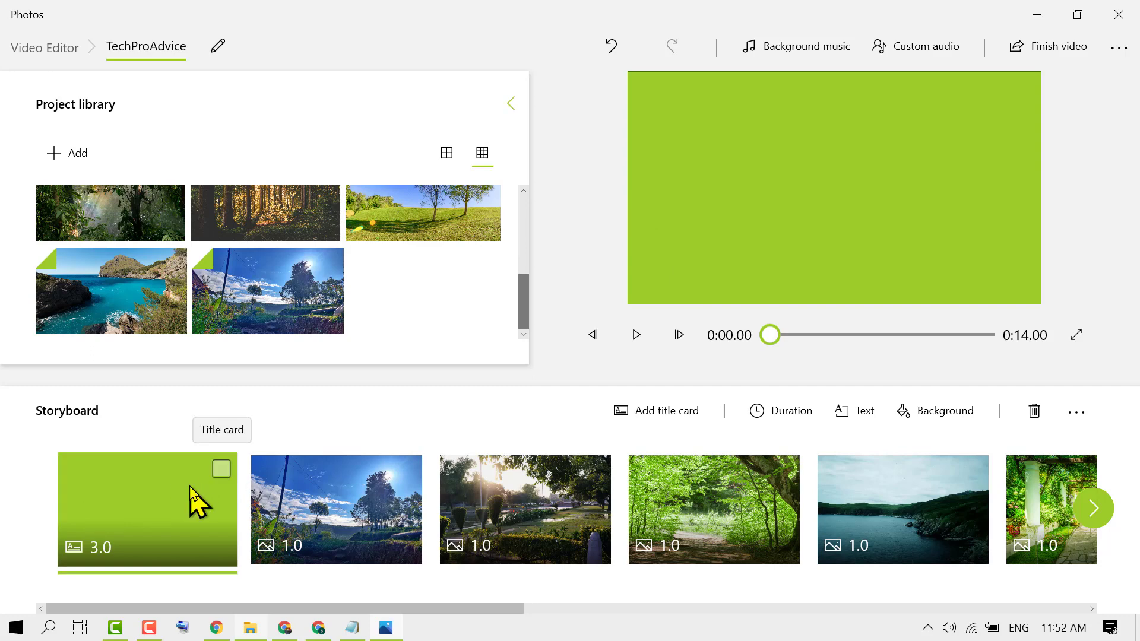
{"action": "right_click", "coordinate": [194, 503]}
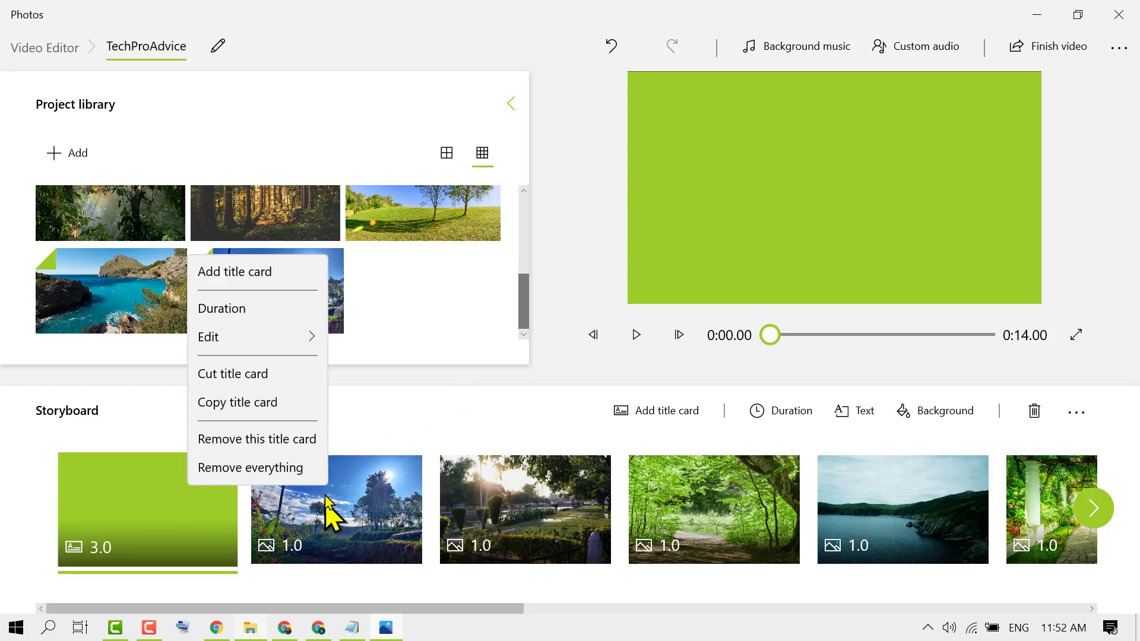
{"action": "right_click", "coordinate": [119, 506]}
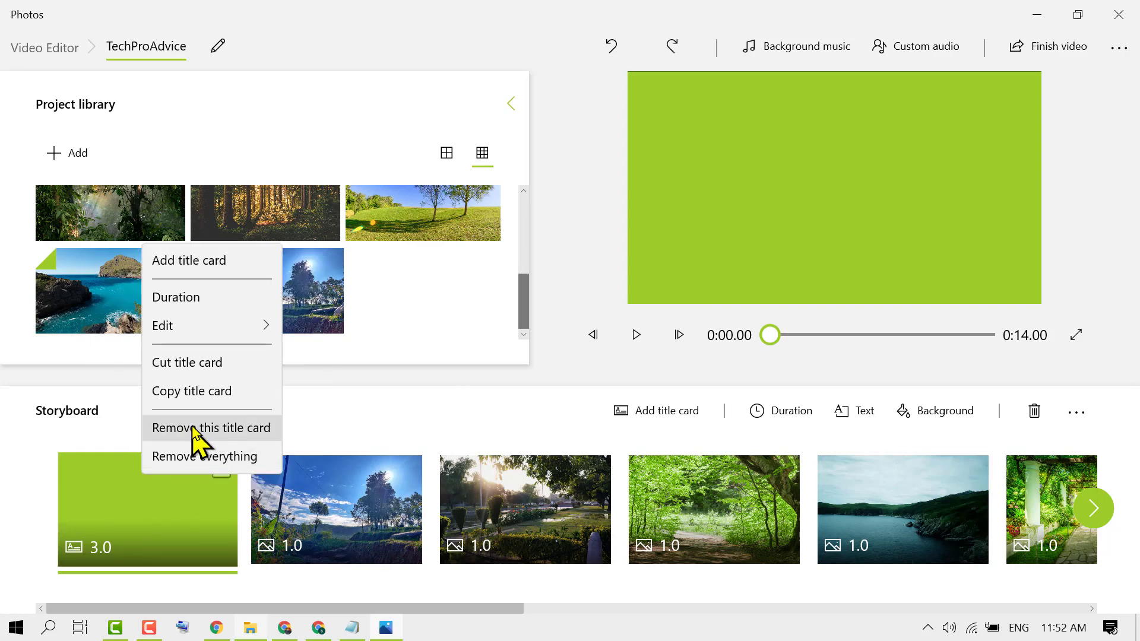
{"action": "left_click", "coordinate": [193, 427]}
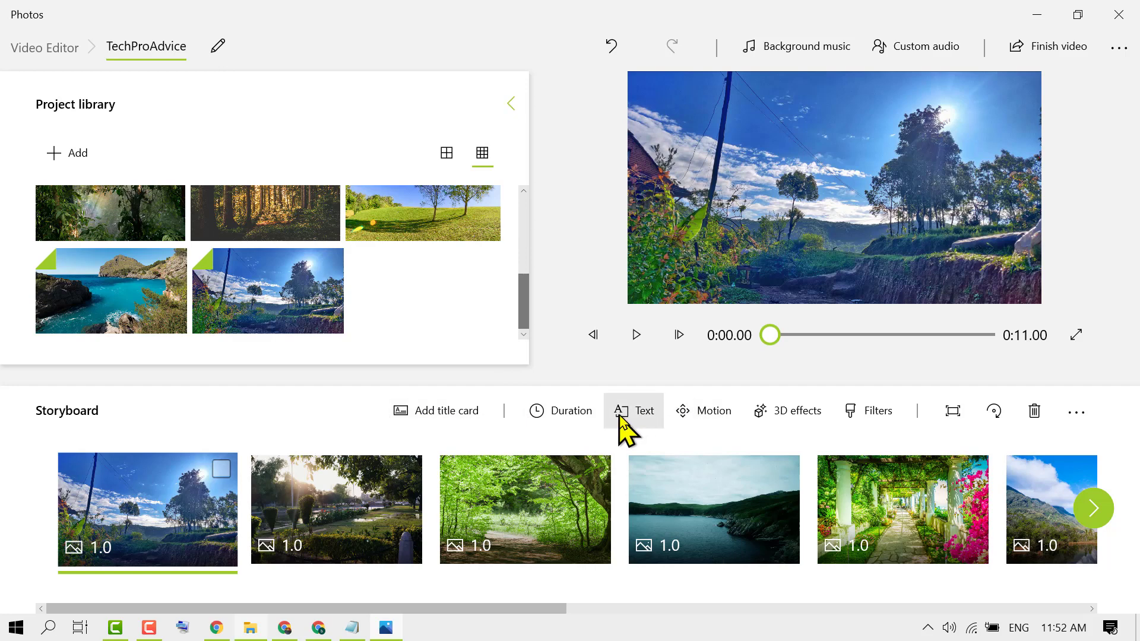
Add the text "TechPro Advice" to the first photo in the storyboard
{"action": "left_click", "coordinate": [635, 418]}
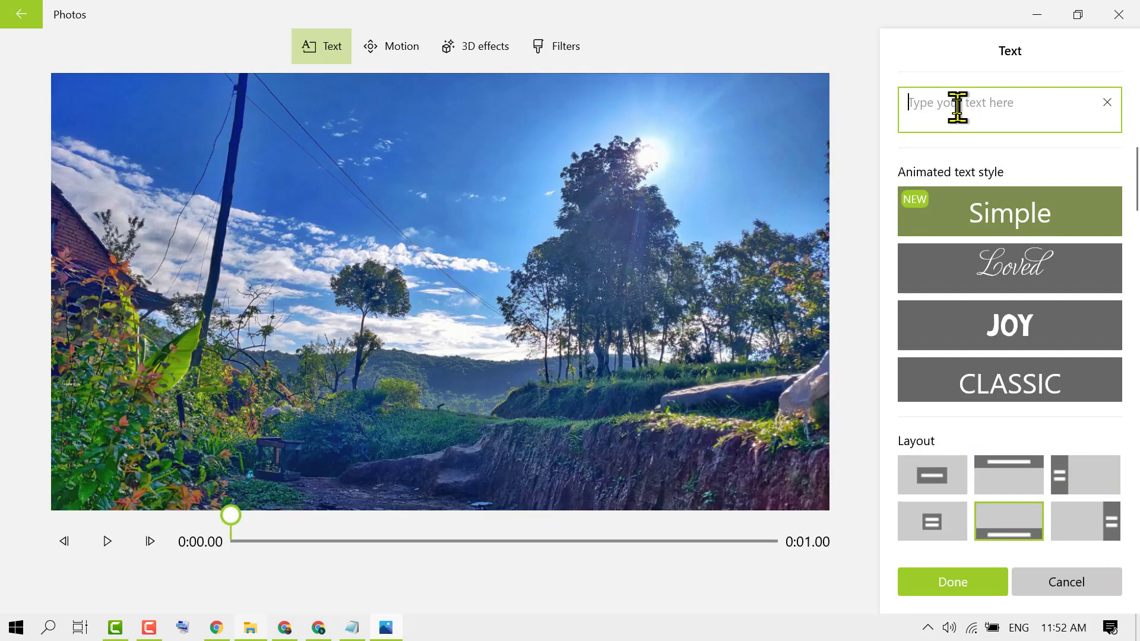
{"action": "type", "text": "Tech"}
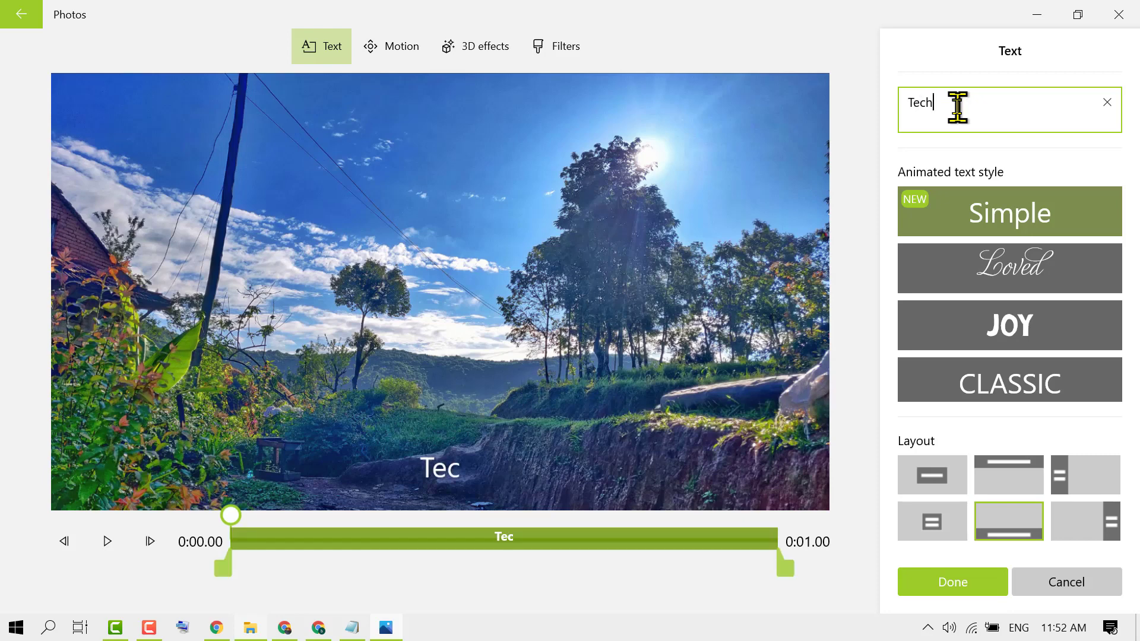
{"action": "type", "text": "Pro"}
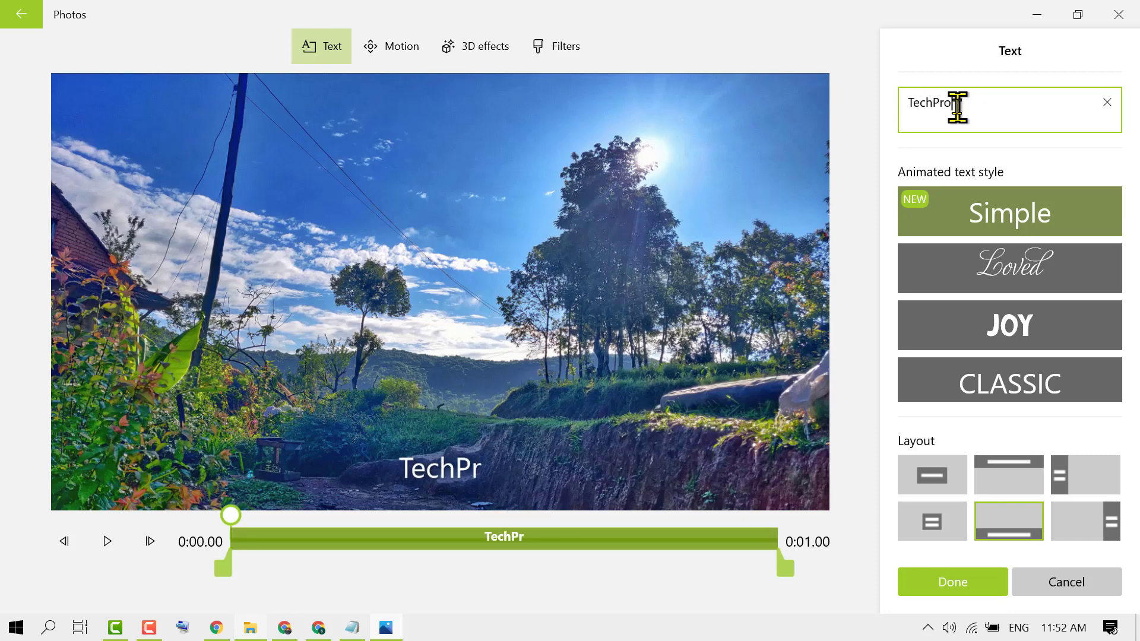
{"action": "type", "text": " Advice"}
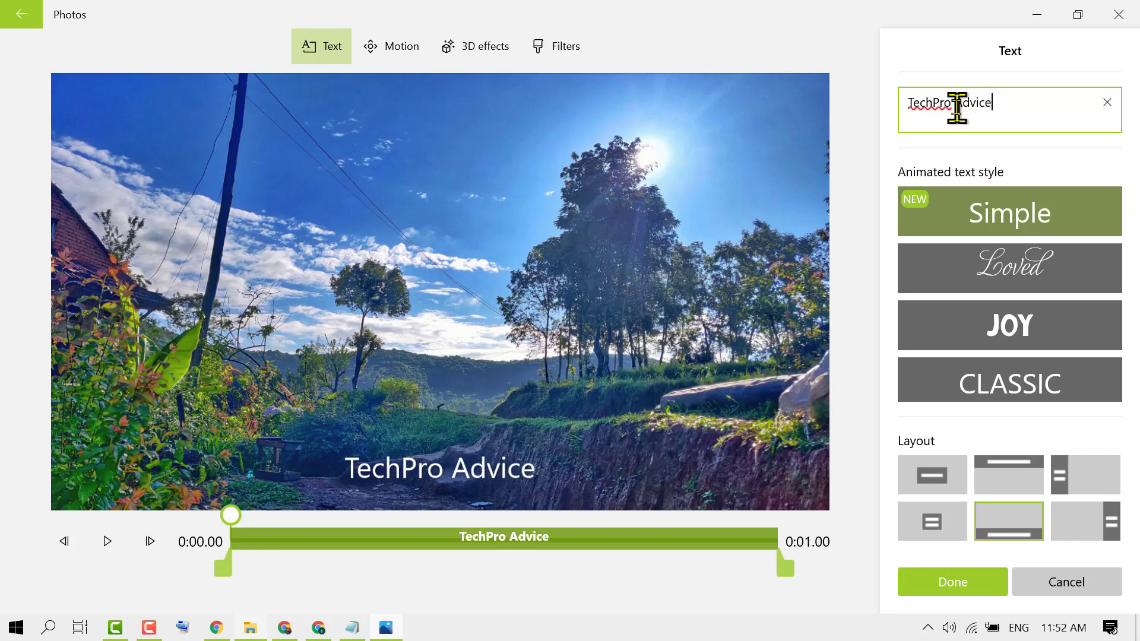
Try the Electric, Pixel, Cartoon and Chilled animated text styles on the first photo's text
{"action": "scroll", "coordinate": [1043, 268], "scroll_direction": "down", "scroll_amount": 2}
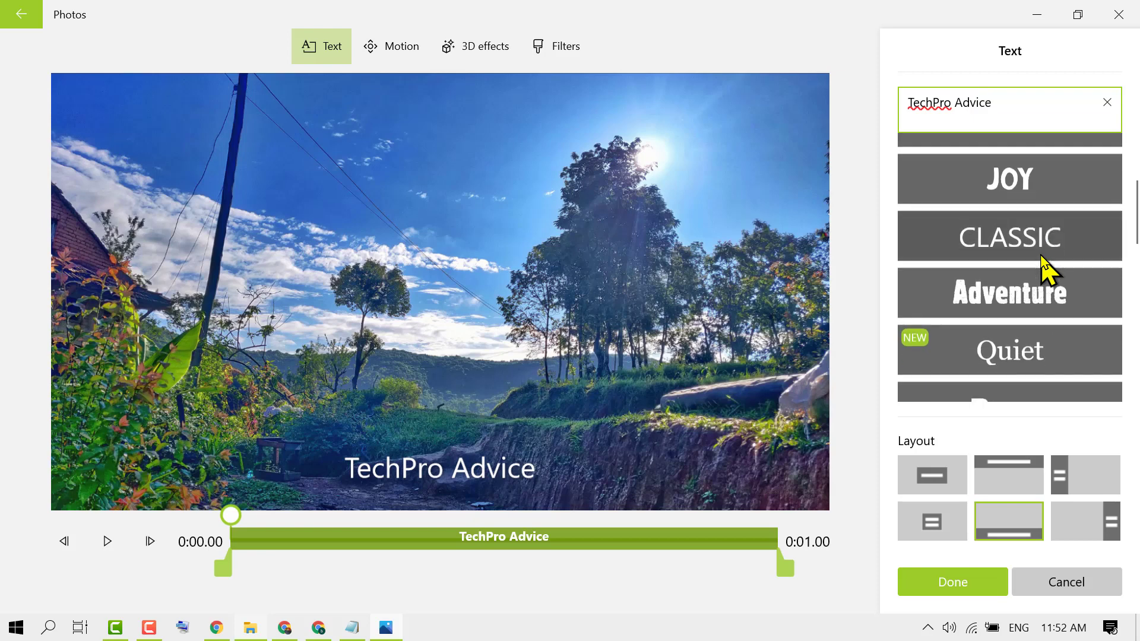
{"action": "scroll", "coordinate": [1043, 268], "scroll_direction": "down", "scroll_amount": 1}
{"action": "scroll", "coordinate": [1043, 268], "scroll_direction": "down", "scroll_amount": 7}
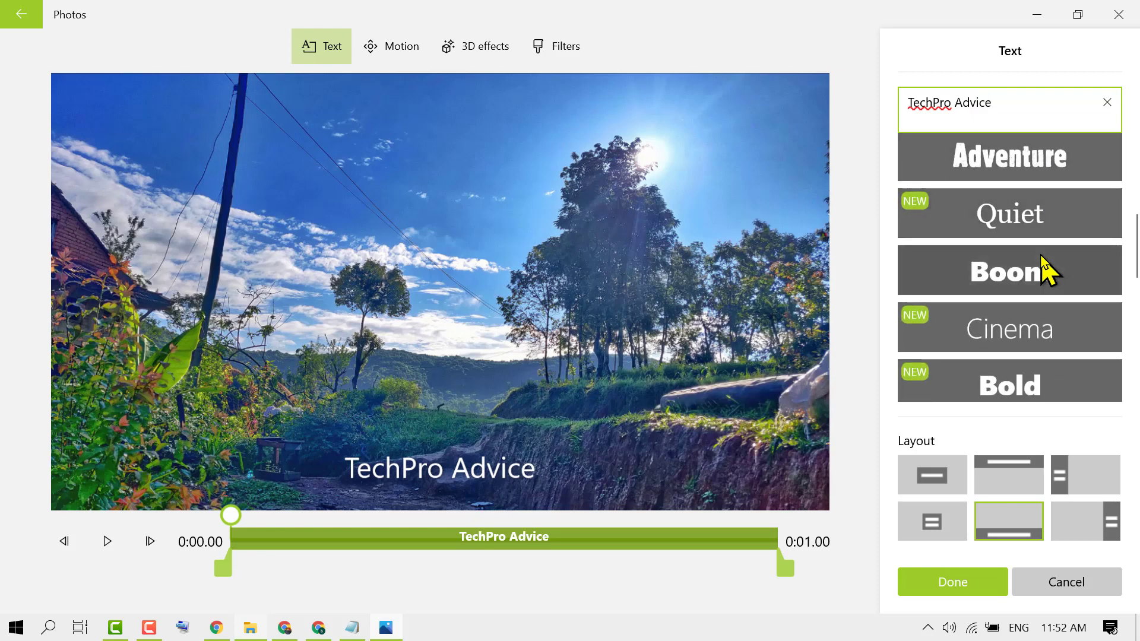
{"action": "scroll", "coordinate": [1030, 249], "scroll_direction": "down", "scroll_amount": 3}
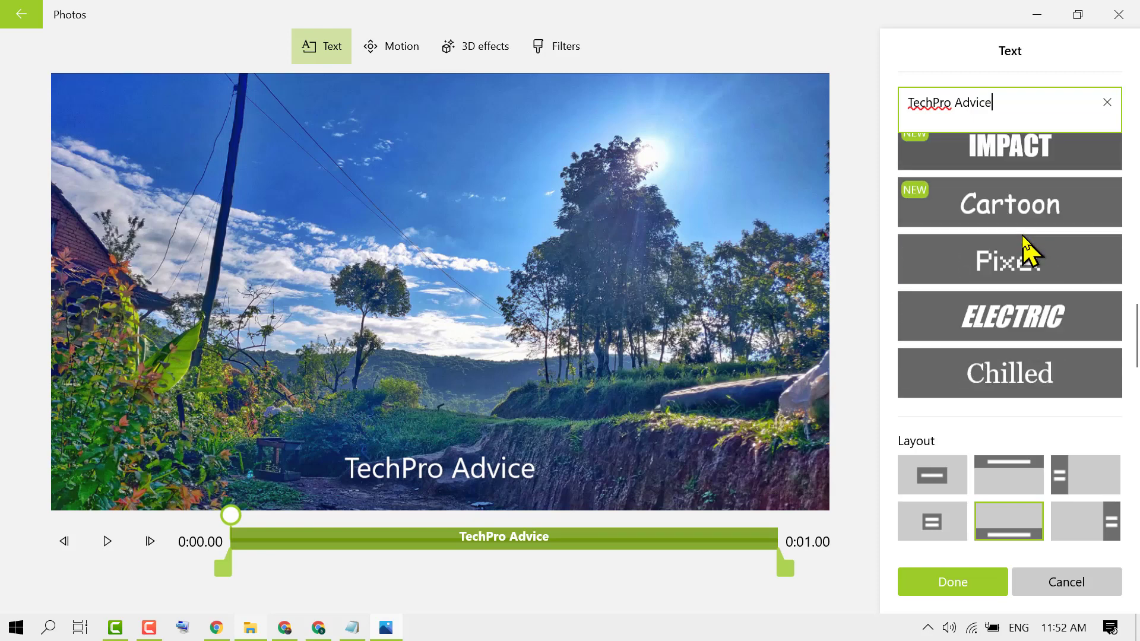
{"action": "left_click", "coordinate": [1014, 266]}
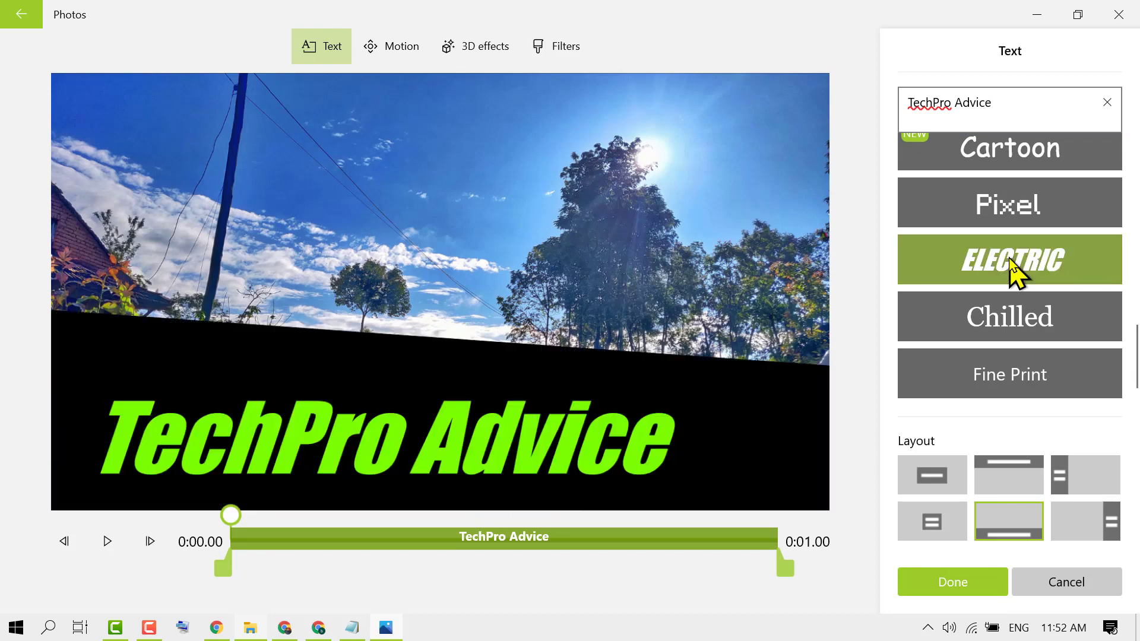
{"action": "scroll", "coordinate": [1014, 274], "scroll_direction": "up", "scroll_amount": 1}
{"action": "left_click", "coordinate": [1010, 250]}
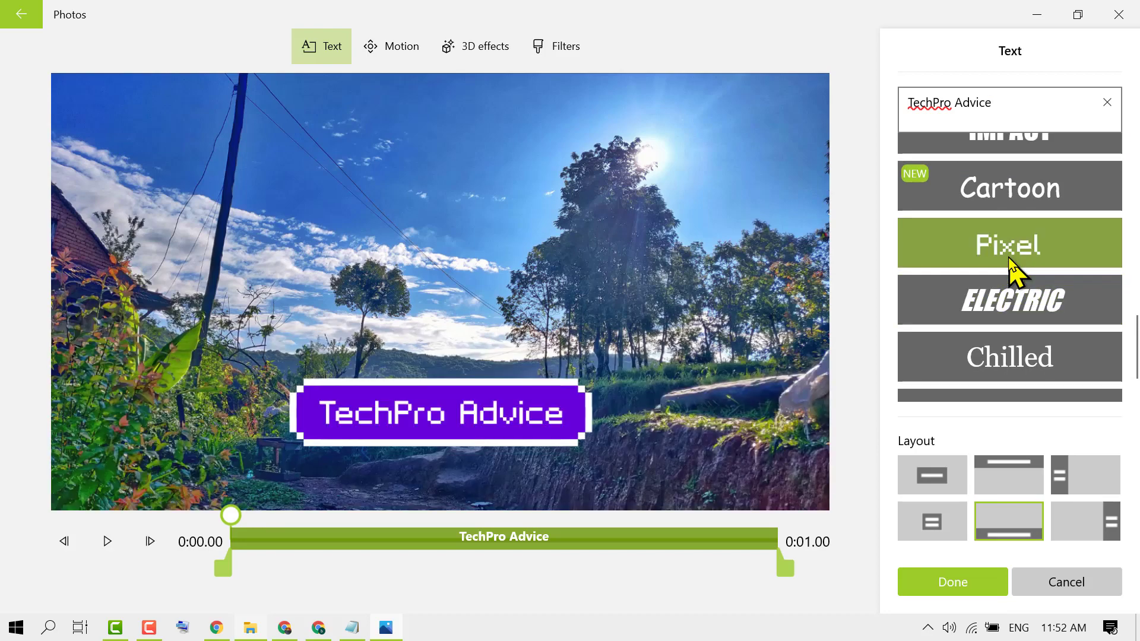
{"action": "left_click", "coordinate": [1005, 197]}
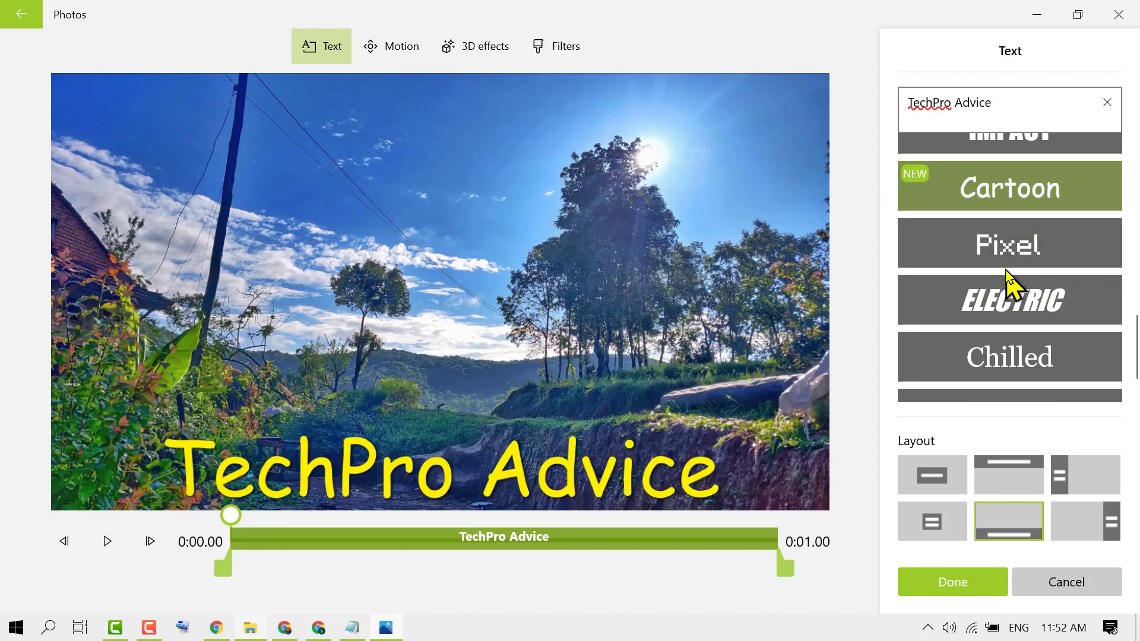
{"action": "scroll", "coordinate": [1003, 297], "scroll_direction": "down", "scroll_amount": 1}
{"action": "left_click", "coordinate": [995, 326]}
Try the Impact, Bold, Cinema, Boom, Quiet, Adventure and Classic animated styles on the "TechPro Advice" text
{"action": "scroll", "coordinate": [996, 326], "scroll_direction": "up", "scroll_amount": 5}
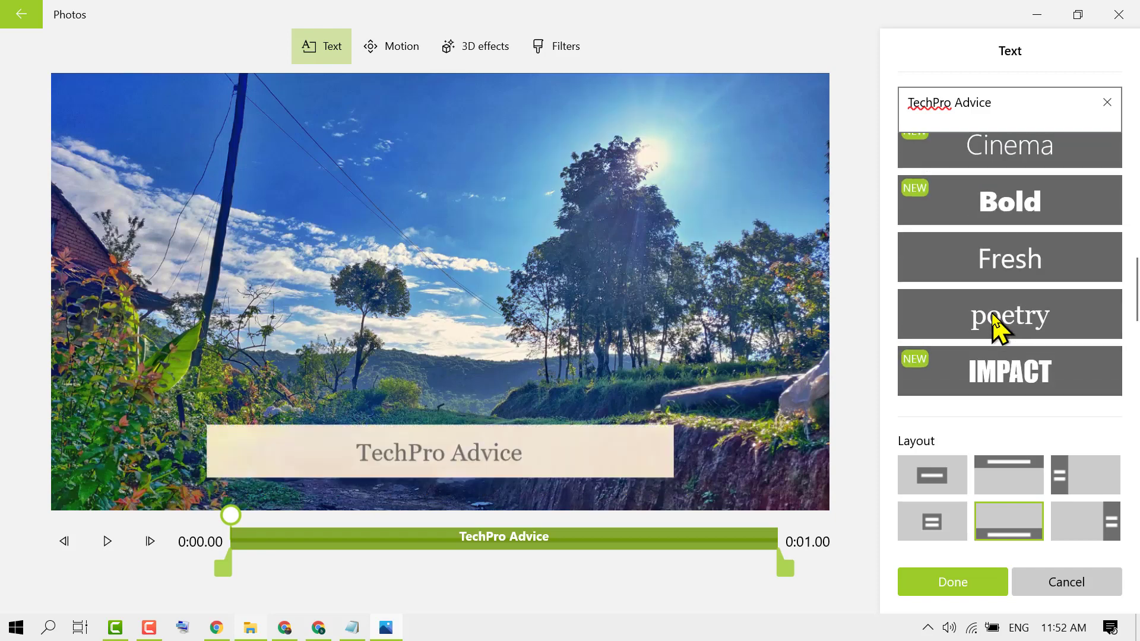
{"action": "left_click", "coordinate": [984, 374]}
{"action": "scroll", "coordinate": [1007, 349], "scroll_direction": "up", "scroll_amount": 2}
{"action": "left_click", "coordinate": [1001, 280]}
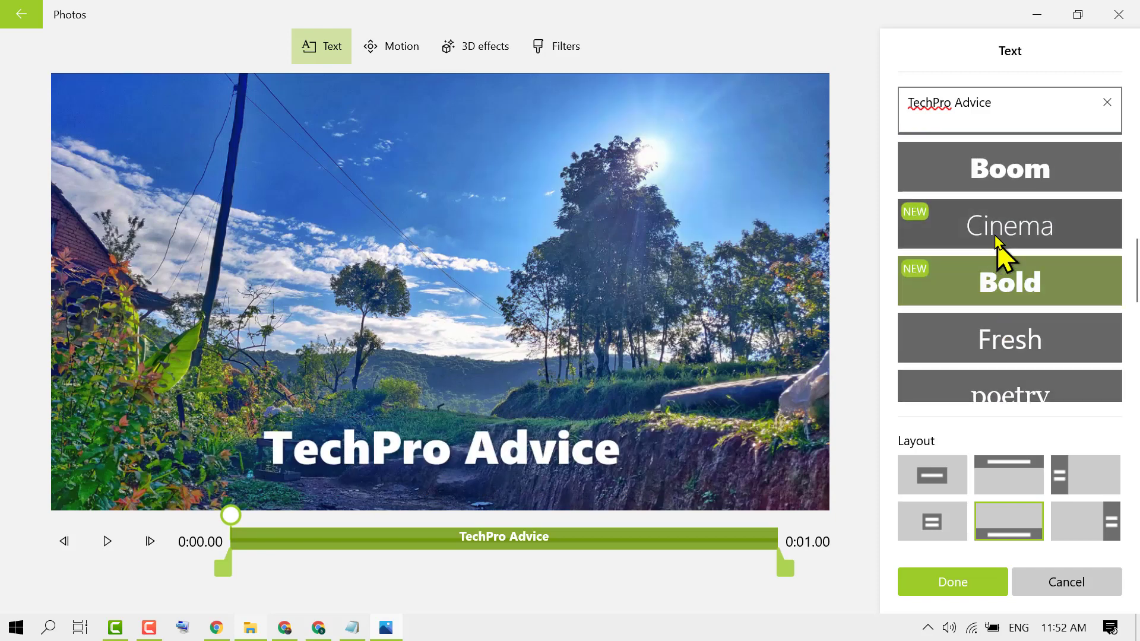
{"action": "left_click", "coordinate": [998, 235]}
{"action": "scroll", "coordinate": [1000, 240], "scroll_direction": "up", "scroll_amount": 3}
{"action": "left_click", "coordinate": [998, 344]}
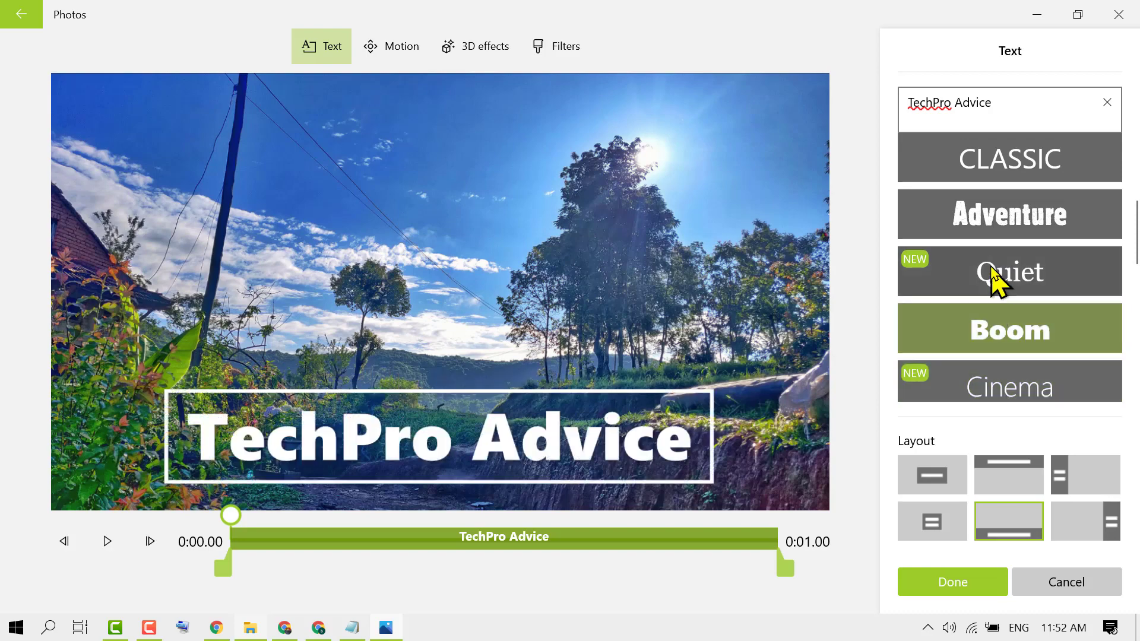
{"action": "left_click", "coordinate": [992, 272]}
{"action": "left_click", "coordinate": [1001, 221]}
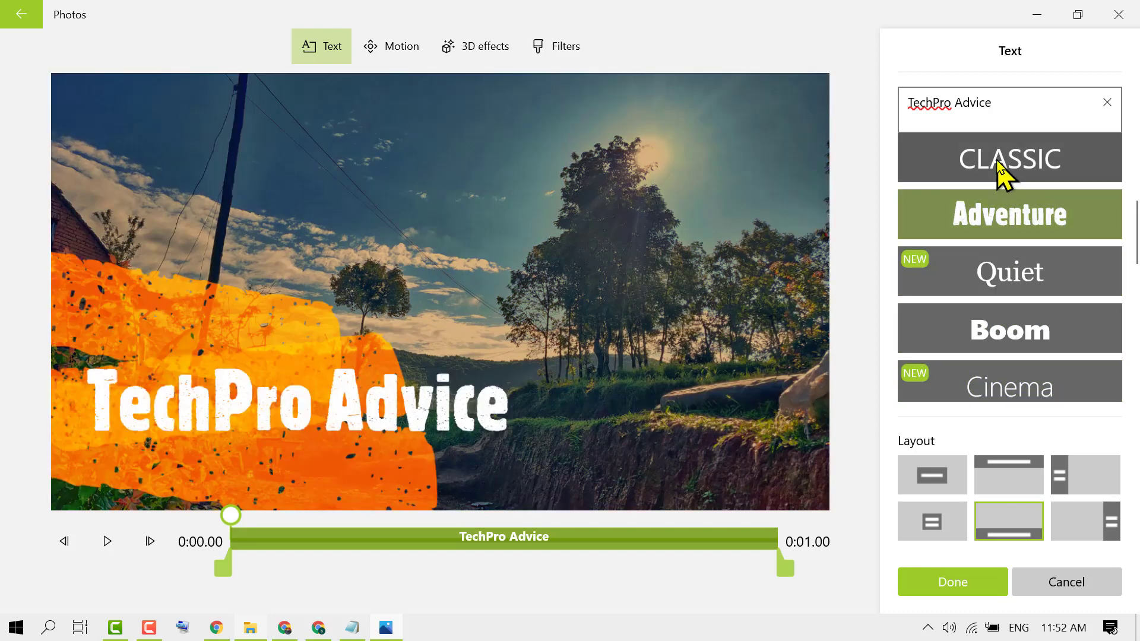
{"action": "left_click", "coordinate": [1002, 172]}
Compare the Bold, Cartoon, Impact and Poetry styles on the "TechPro Advice" text and apply the Electric style
{"action": "scroll", "coordinate": [962, 305], "scroll_direction": "down", "scroll_amount": 4}
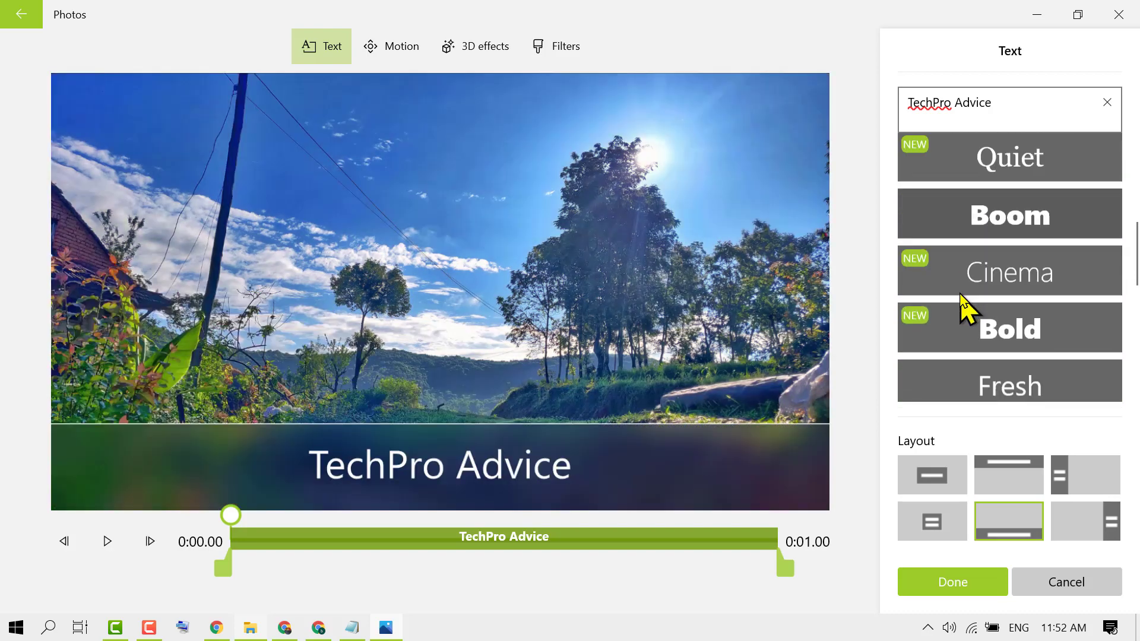
{"action": "left_click", "coordinate": [965, 306]}
{"action": "scroll", "coordinate": [965, 306], "scroll_direction": "down", "scroll_amount": 3}
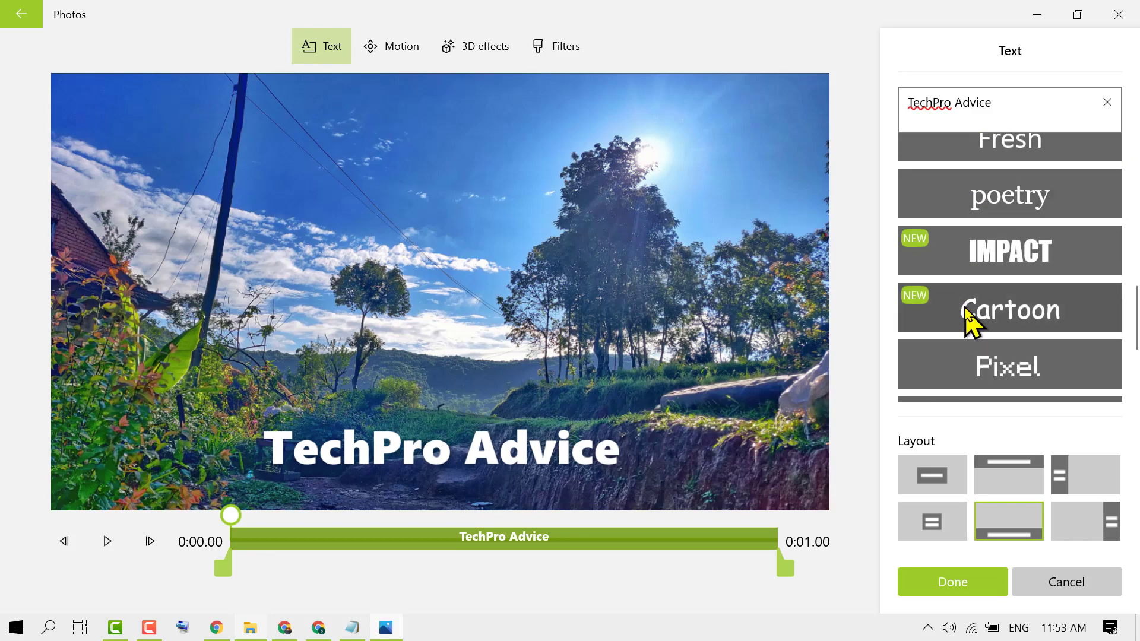
{"action": "left_click", "coordinate": [967, 314]}
{"action": "scroll", "coordinate": [967, 317], "scroll_direction": "down", "scroll_amount": 3}
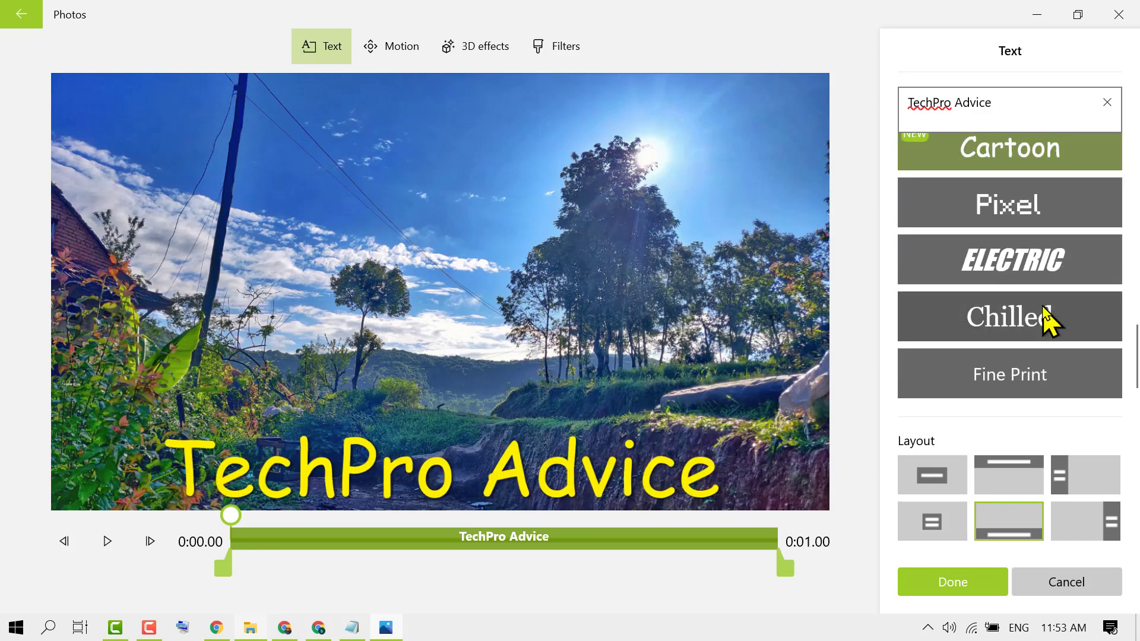
{"action": "scroll", "coordinate": [980, 318], "scroll_direction": "up", "scroll_amount": 1}
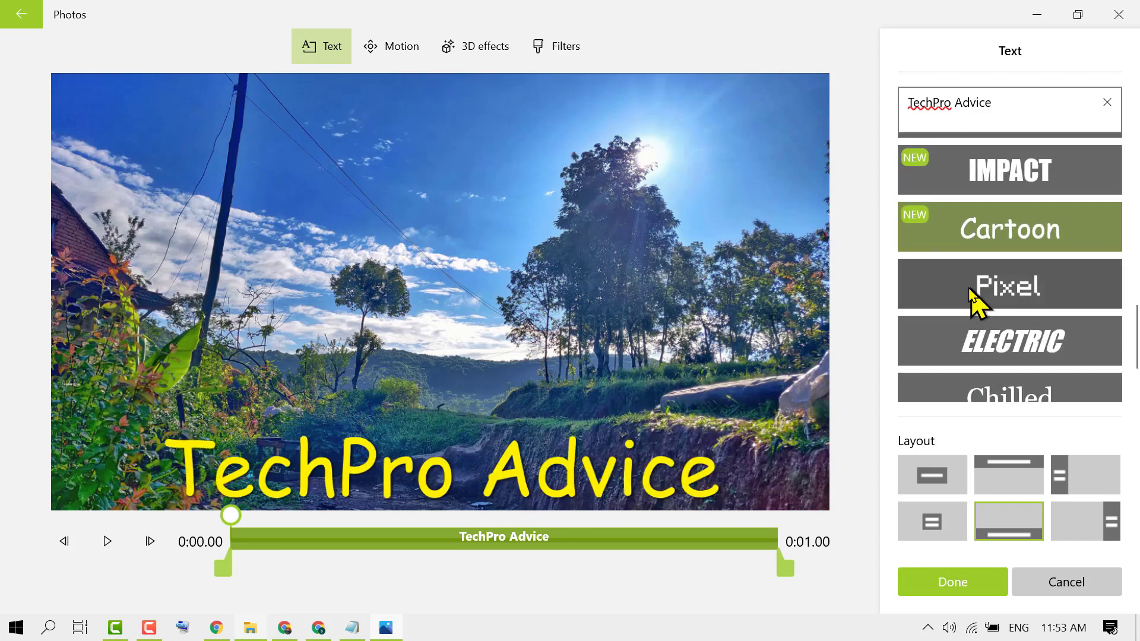
{"action": "scroll", "coordinate": [1003, 300], "scroll_direction": "up", "scroll_amount": 1}
{"action": "left_click", "coordinate": [993, 229]}
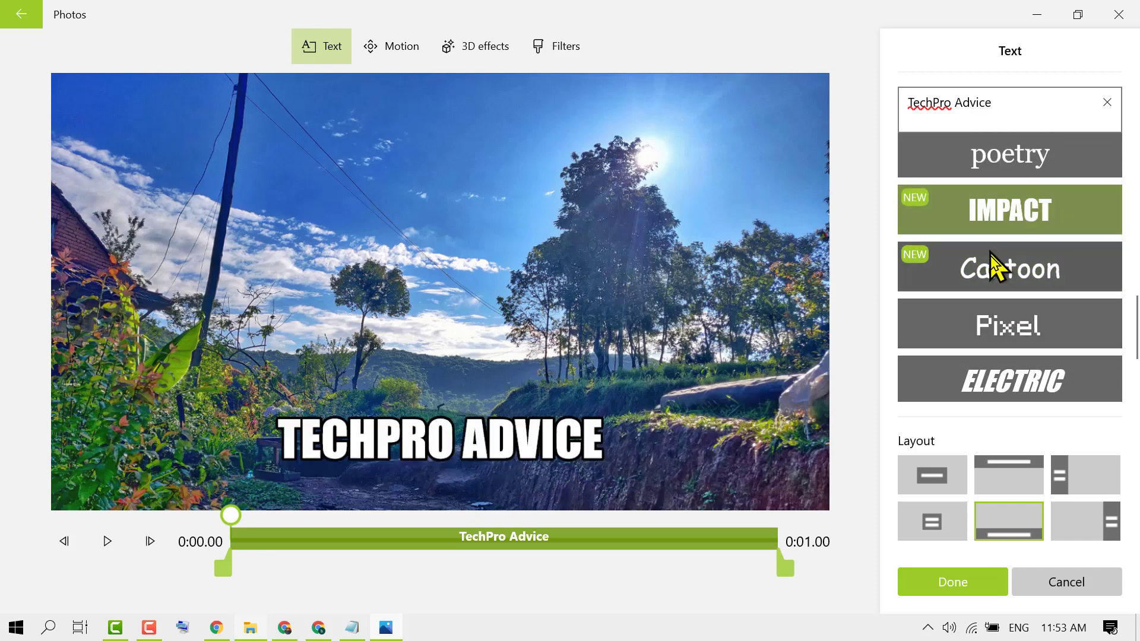
{"action": "scroll", "coordinate": [1000, 264], "scroll_direction": "up", "scroll_amount": 1}
{"action": "left_click", "coordinate": [1008, 250]}
{"action": "scroll", "coordinate": [1002, 250], "scroll_direction": "down", "scroll_amount": 3}
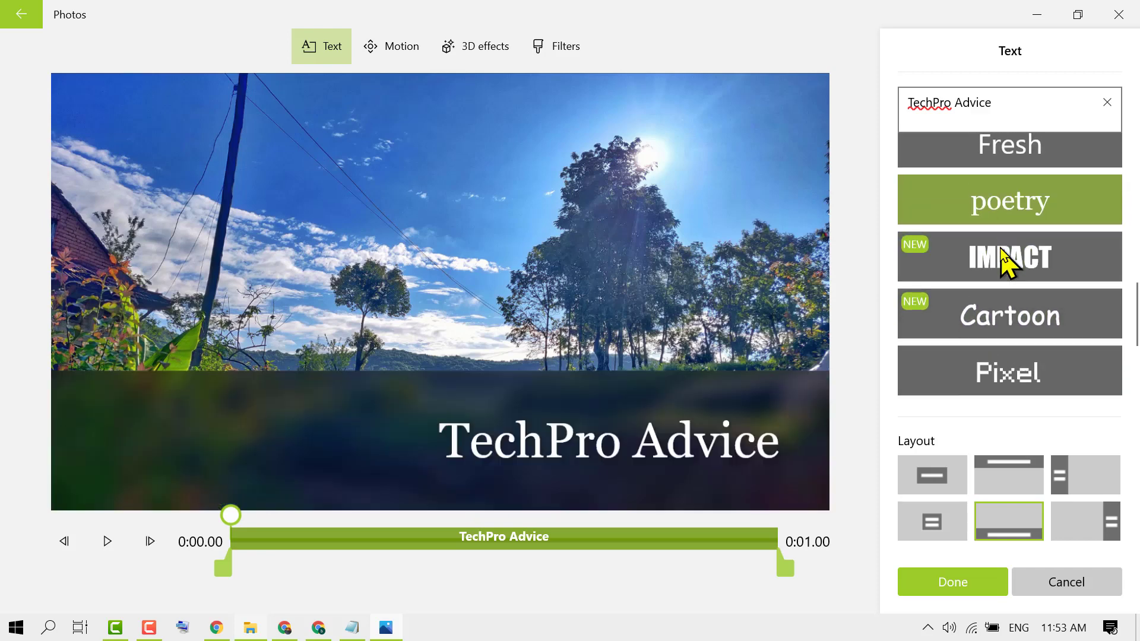
{"action": "left_click", "coordinate": [1002, 254]}
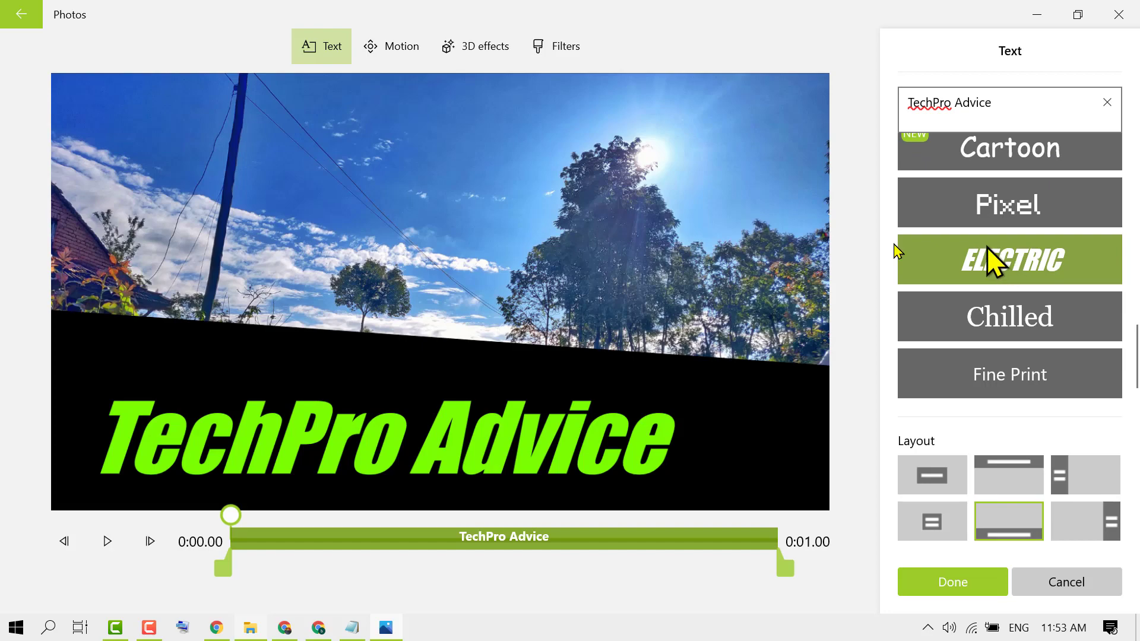
Try the centered, left, right, bottom, two-line centered and top layouts on the first photo's "TechPro Advice" text
{"action": "left_click", "coordinate": [937, 480]}
{"action": "left_click", "coordinate": [1095, 486]}
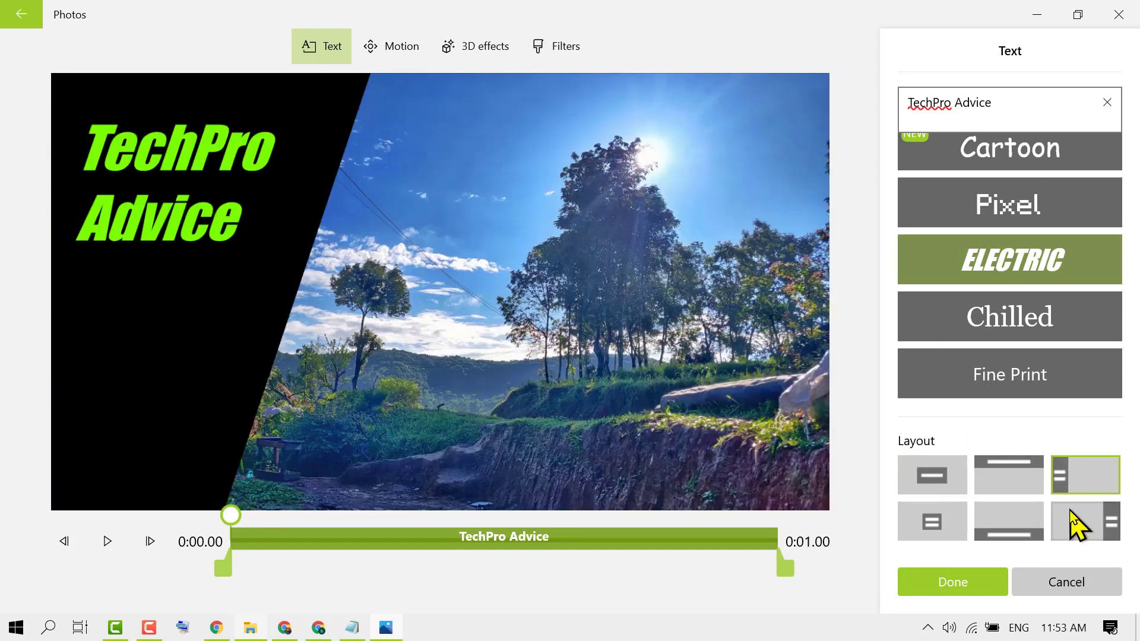
{"action": "left_click", "coordinate": [1075, 524]}
{"action": "left_click", "coordinate": [1002, 531]}
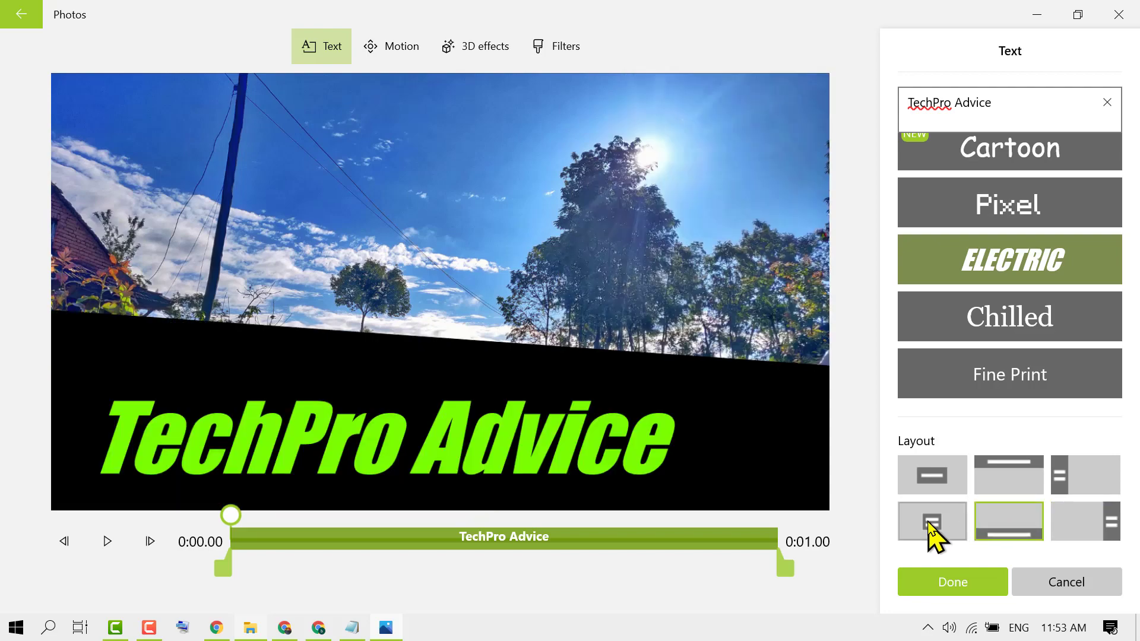
{"action": "left_click", "coordinate": [934, 531]}
{"action": "left_click", "coordinate": [947, 476]}
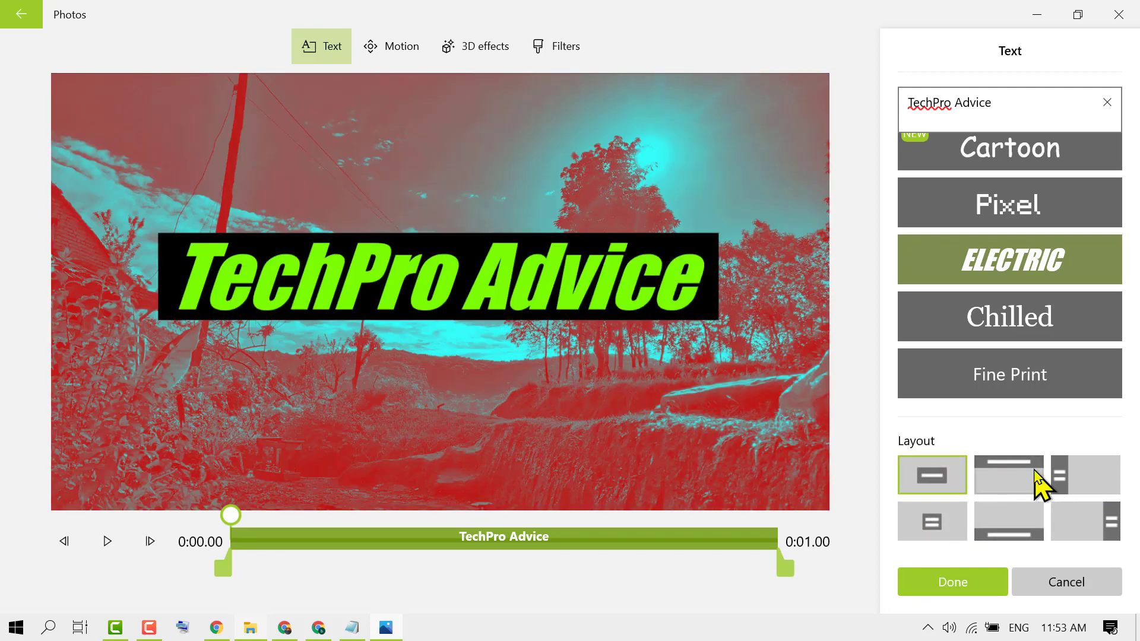
{"action": "left_click", "coordinate": [1003, 477]}
{"action": "left_click", "coordinate": [1072, 478]}
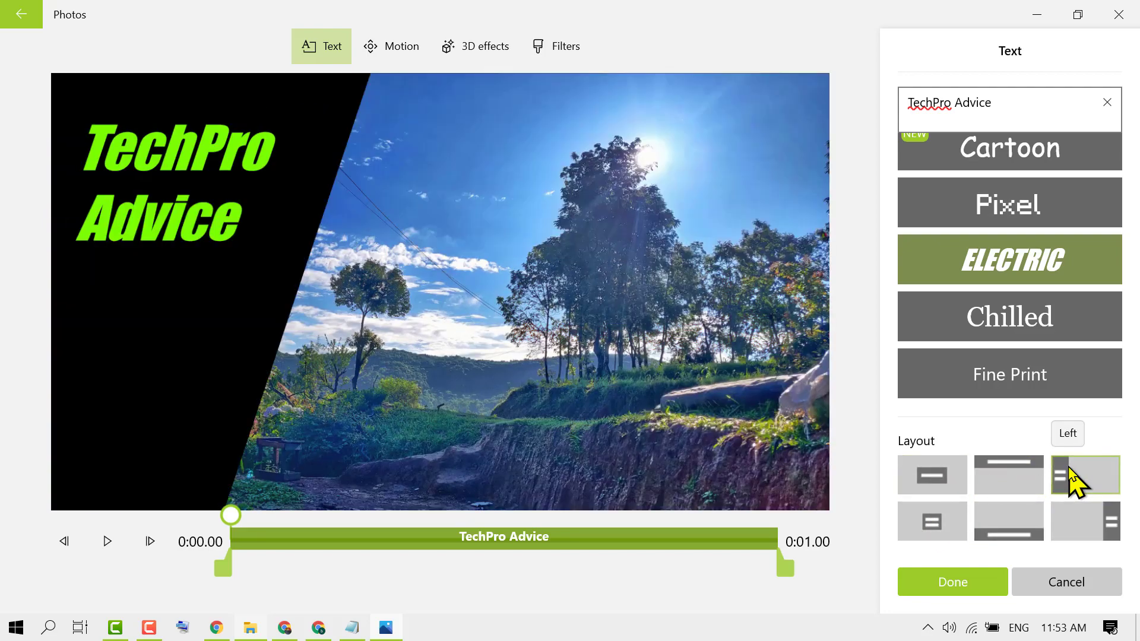
Compare the two-line centered layout, then apply the right-side layout to the "TechPro Advice" text and save it
{"action": "left_click", "coordinate": [937, 523]}
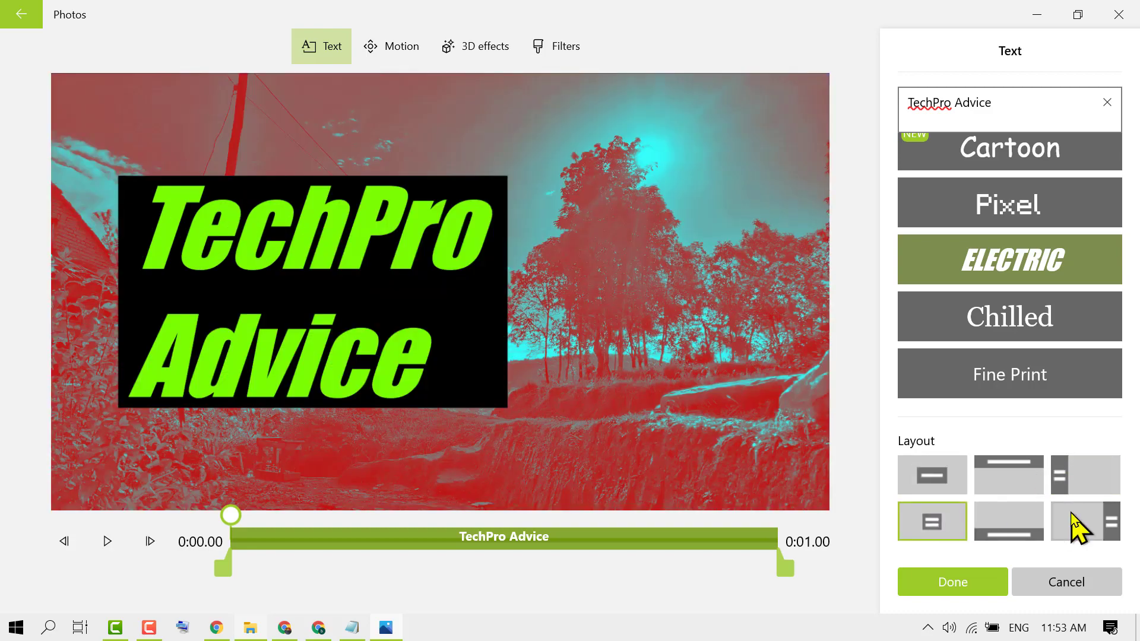
{"action": "left_click", "coordinate": [1076, 527]}
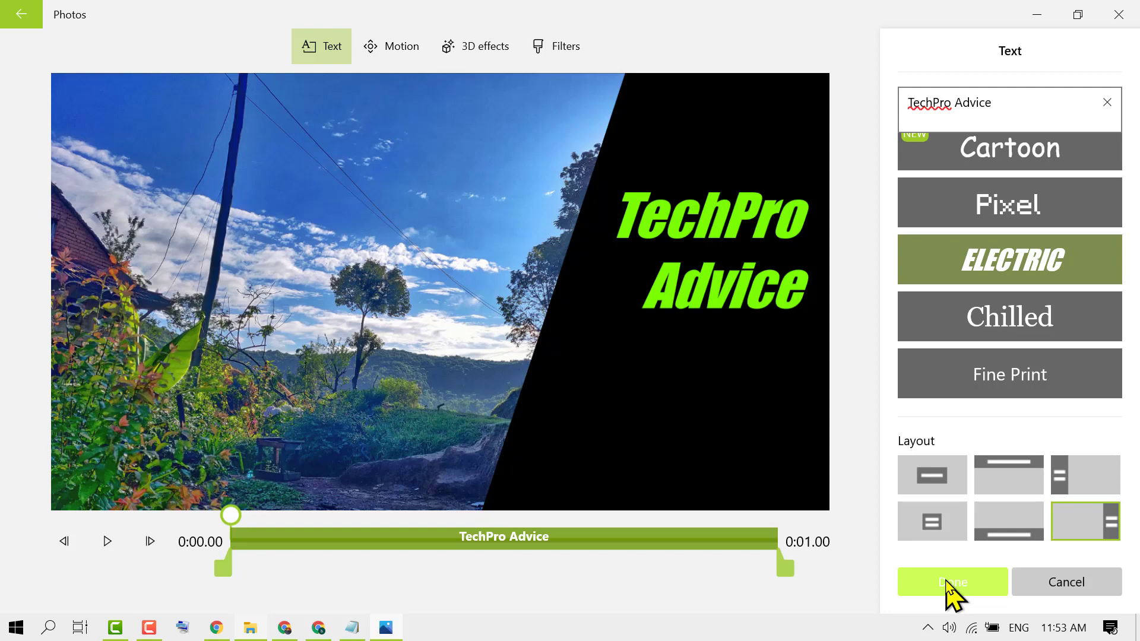
{"action": "left_click", "coordinate": [948, 583]}
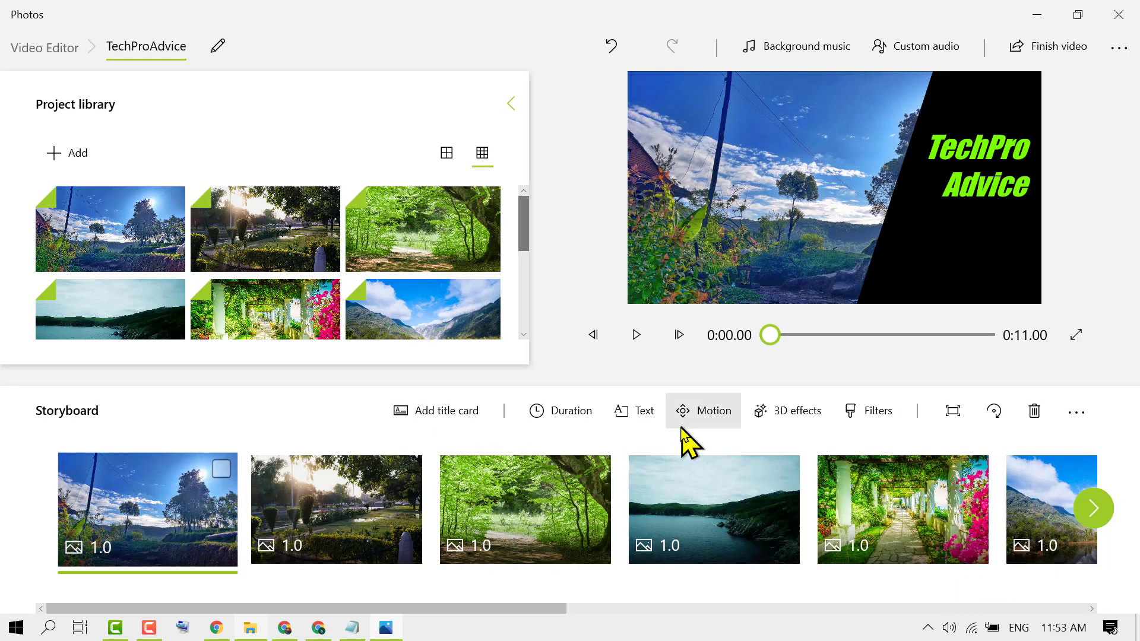
Apply the Zoom out center motion to the first photo in the storyboard
{"action": "left_click", "coordinate": [707, 410]}
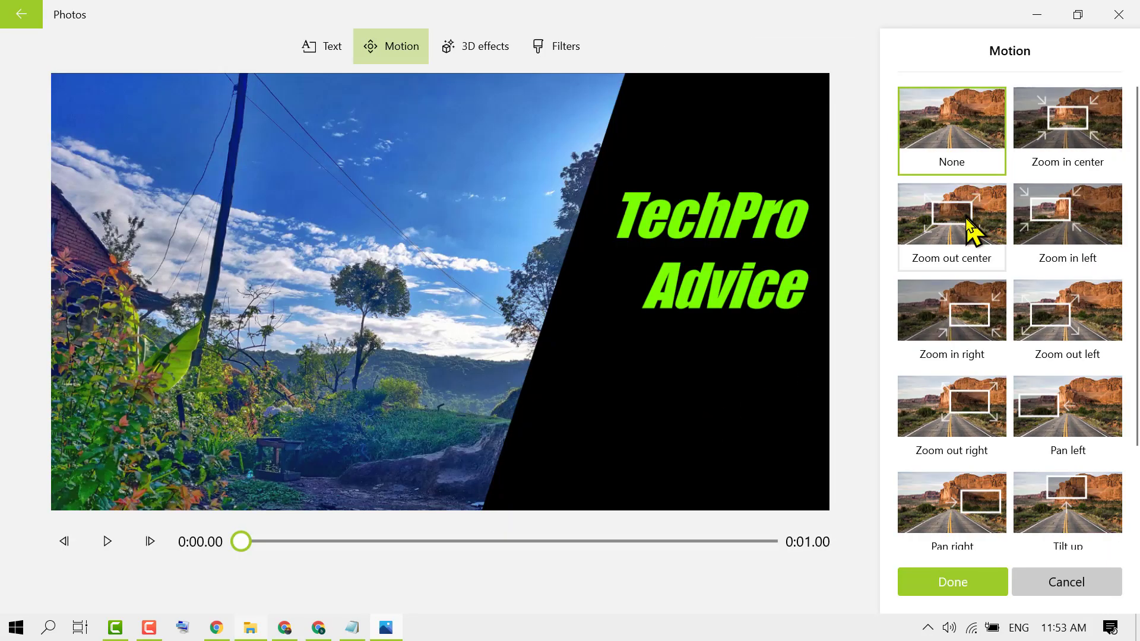
{"action": "scroll", "coordinate": [968, 231], "scroll_direction": "down", "scroll_amount": 2}
{"action": "scroll", "coordinate": [962, 220], "scroll_direction": "up", "scroll_amount": 2}
{"action": "left_click", "coordinate": [950, 248]}
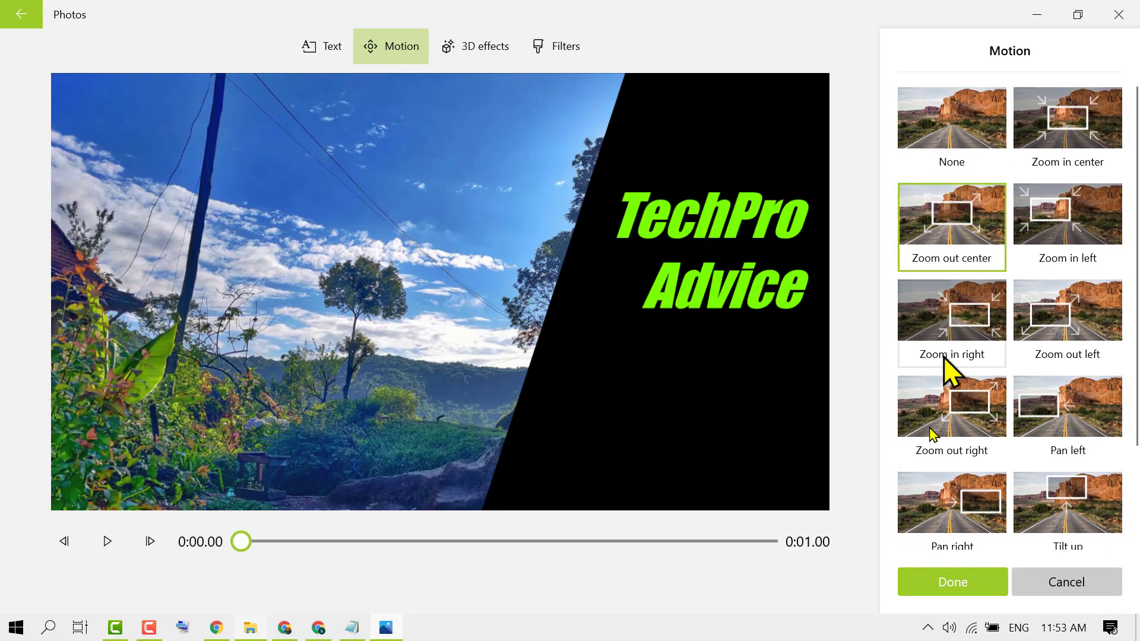
{"action": "left_click", "coordinate": [947, 585]}
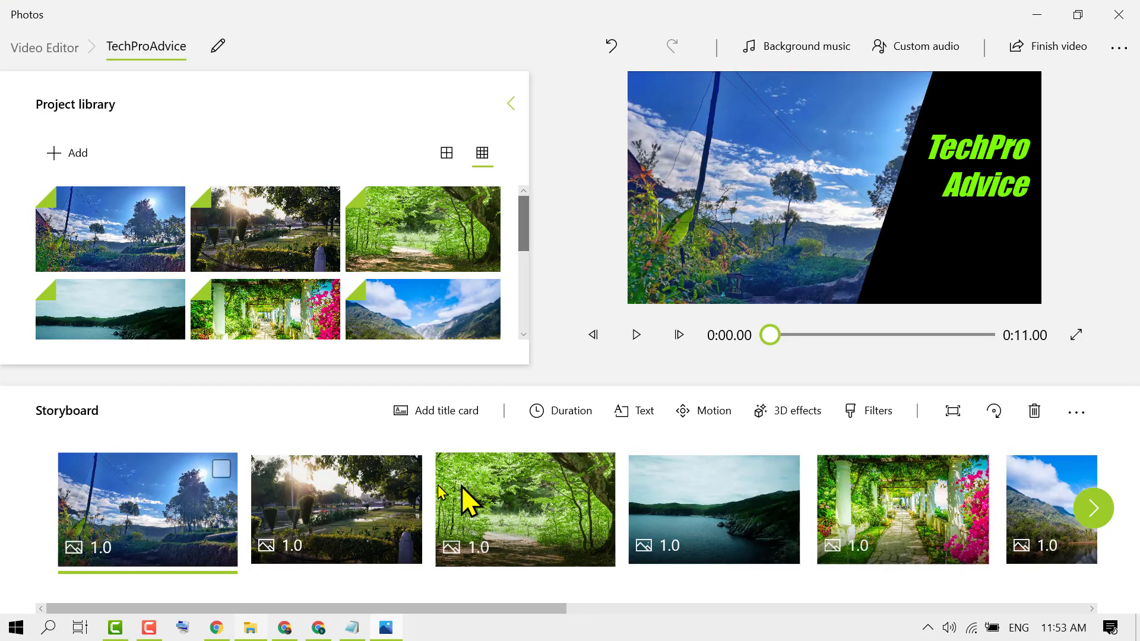
Apply the Zoom out right motion to the second photo in the storyboard
{"action": "left_click", "coordinate": [382, 502]}
{"action": "left_click", "coordinate": [714, 410]}
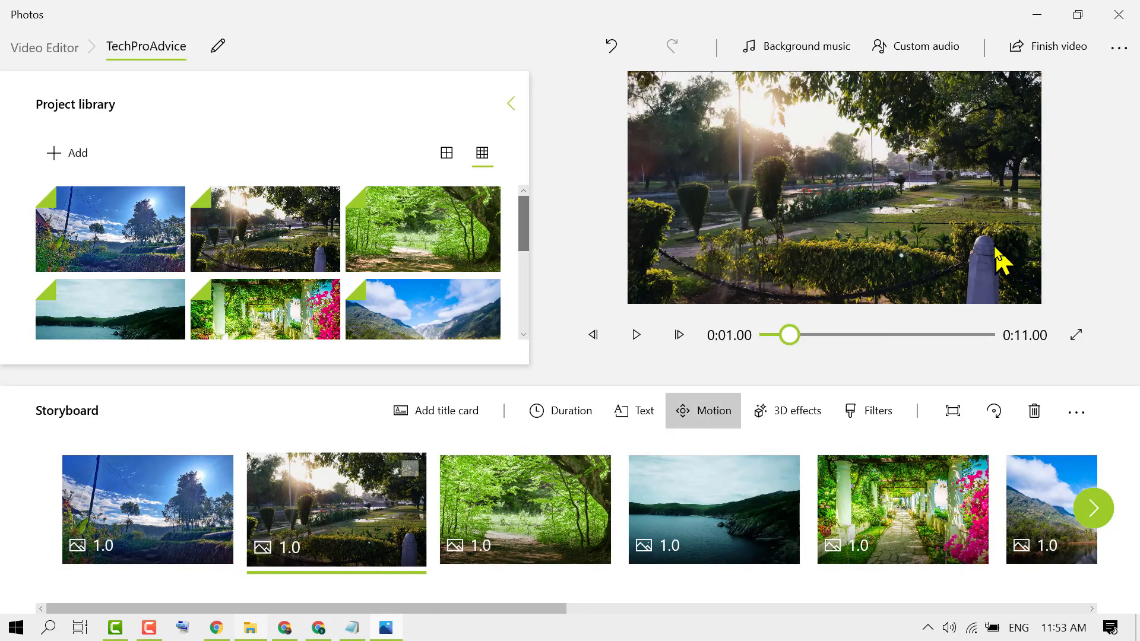
{"action": "left_click", "coordinate": [998, 385]}
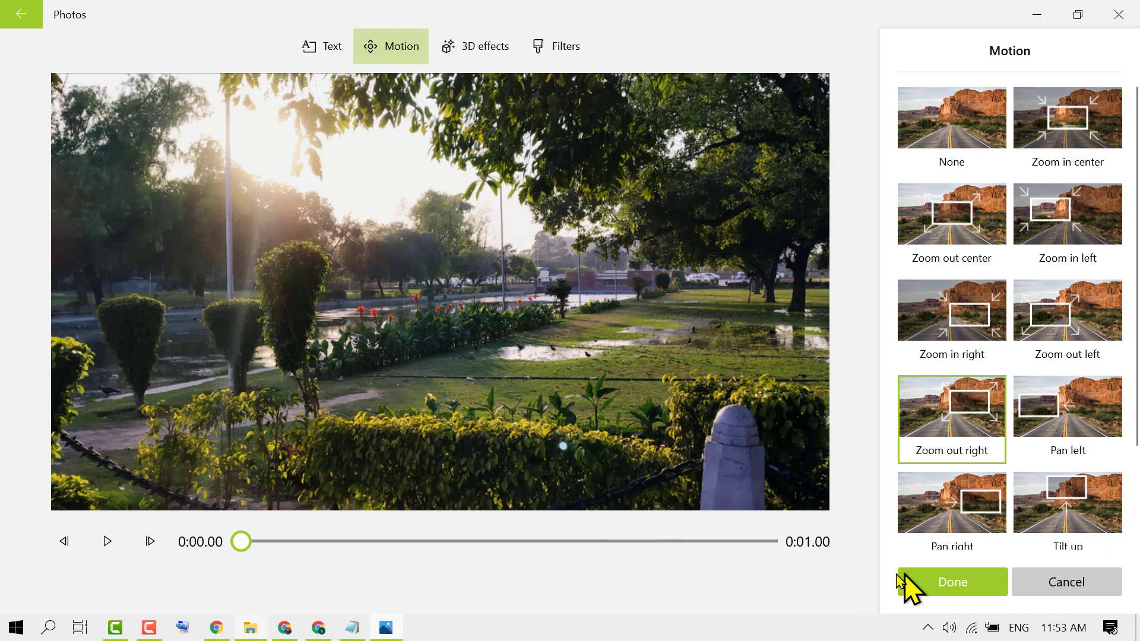
{"action": "left_click", "coordinate": [932, 588]}
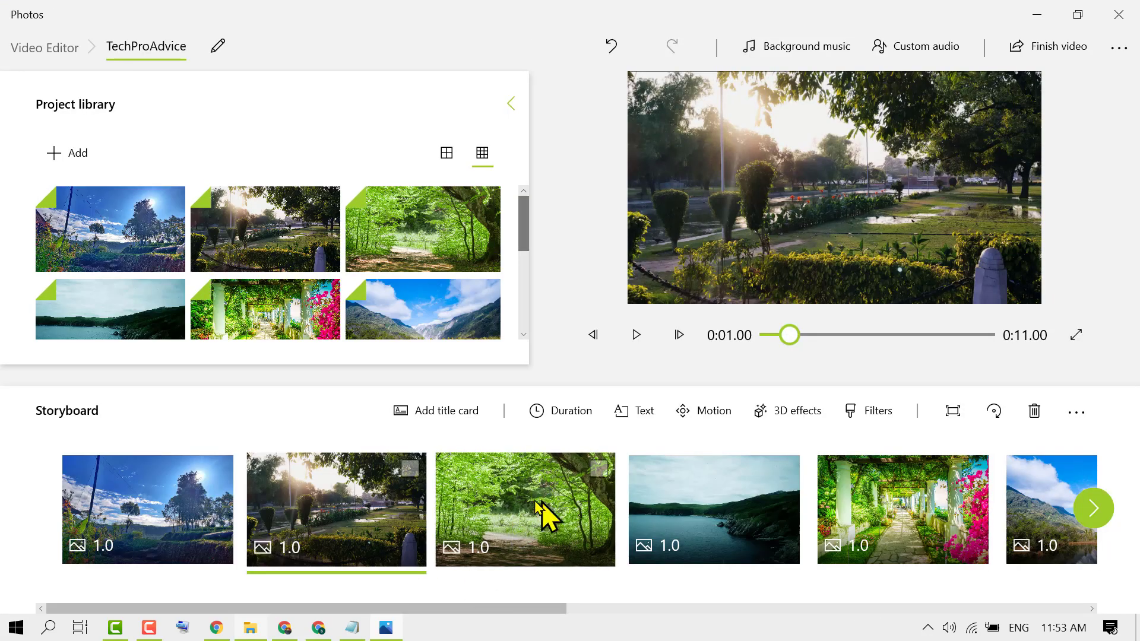
Apply the Pan left motion to the third photo, the green forest path
{"action": "left_click", "coordinate": [515, 504]}
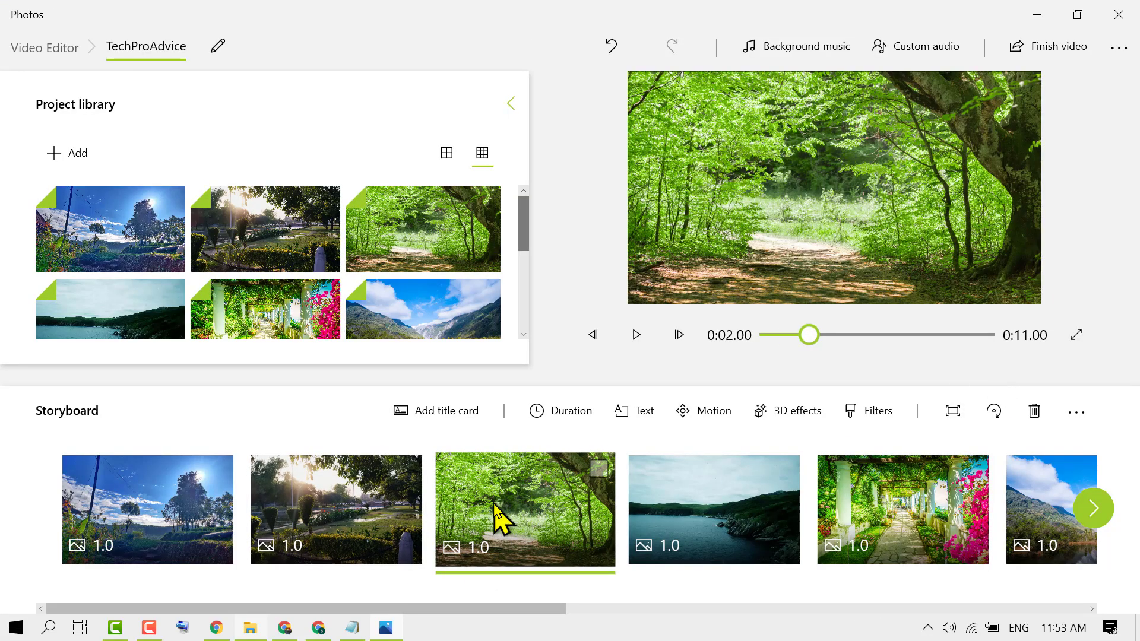
{"action": "left_click", "coordinate": [725, 418]}
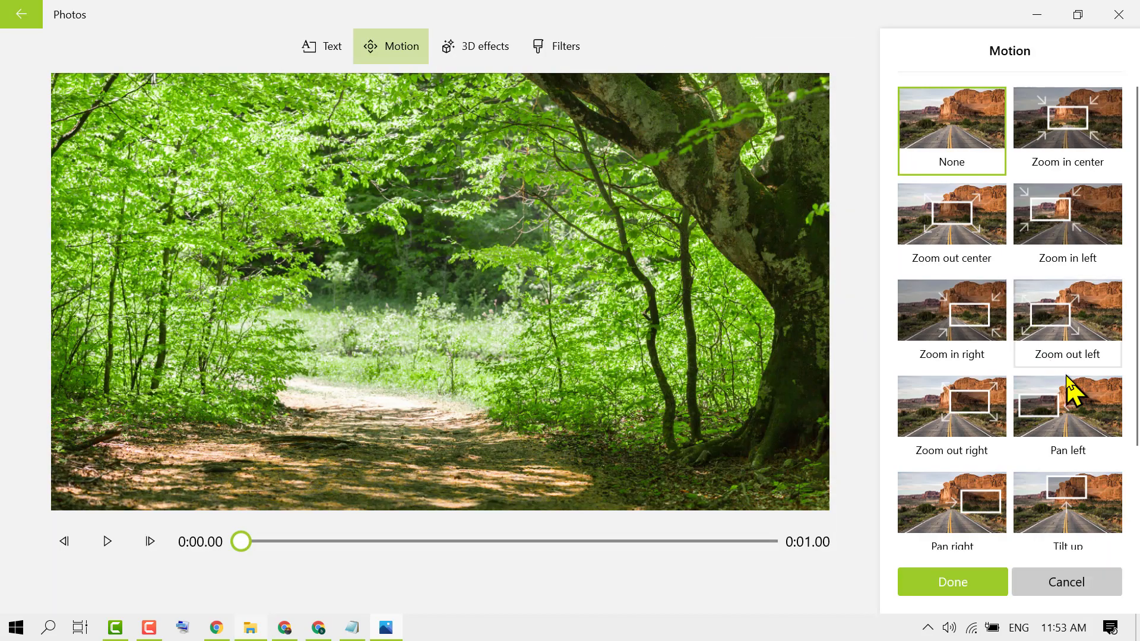
{"action": "left_click", "coordinate": [1093, 427]}
{"action": "left_click", "coordinate": [944, 585]}
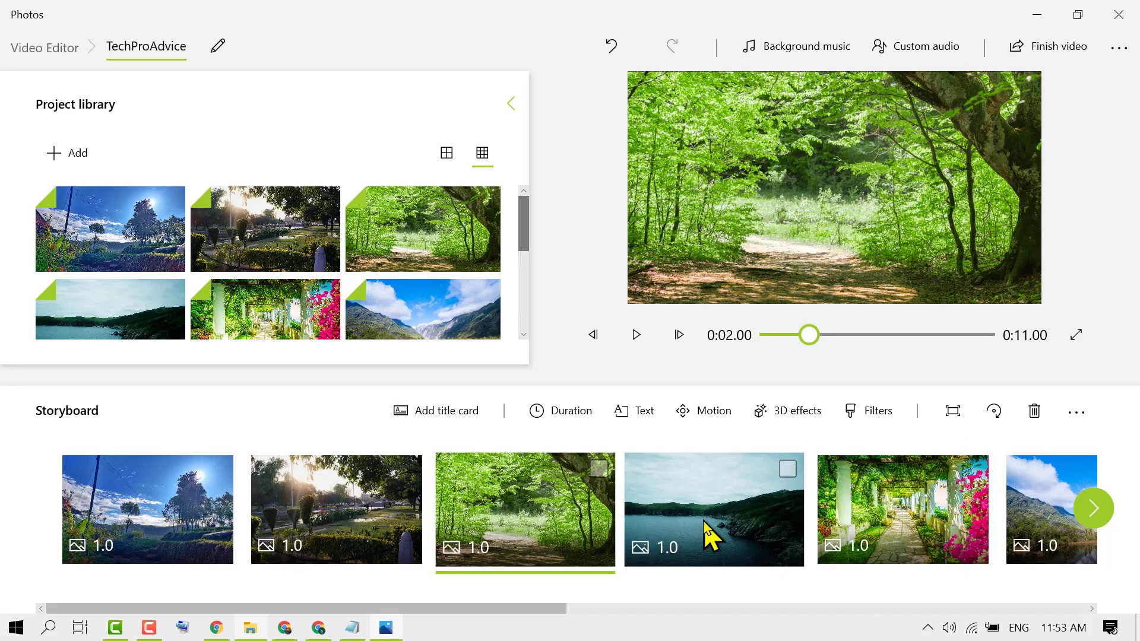
Apply the Zoom out left motion to the fourth photo, the sea cove
{"action": "left_click", "coordinate": [707, 534]}
{"action": "left_click", "coordinate": [706, 410]}
{"action": "left_click", "coordinate": [1069, 204]}
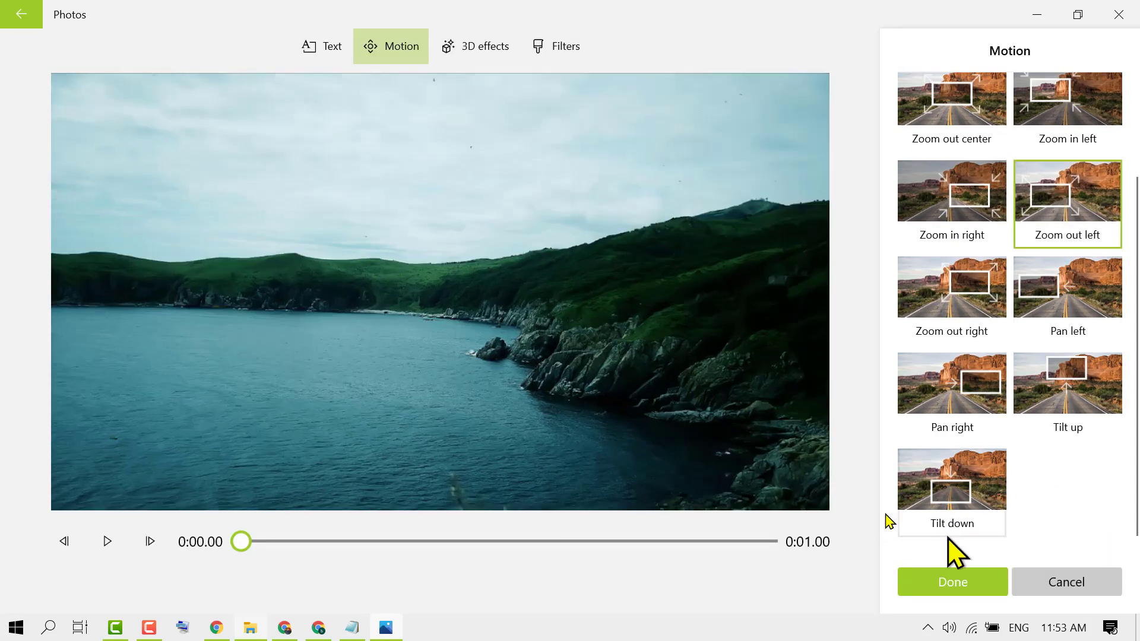
{"action": "left_click", "coordinate": [950, 580]}
Apply the Zoom in center motion to the fifth photo, the garden walkway with pink flowers
{"action": "left_click", "coordinate": [926, 500]}
{"action": "left_click", "coordinate": [706, 411]}
{"action": "left_click", "coordinate": [1057, 152]}
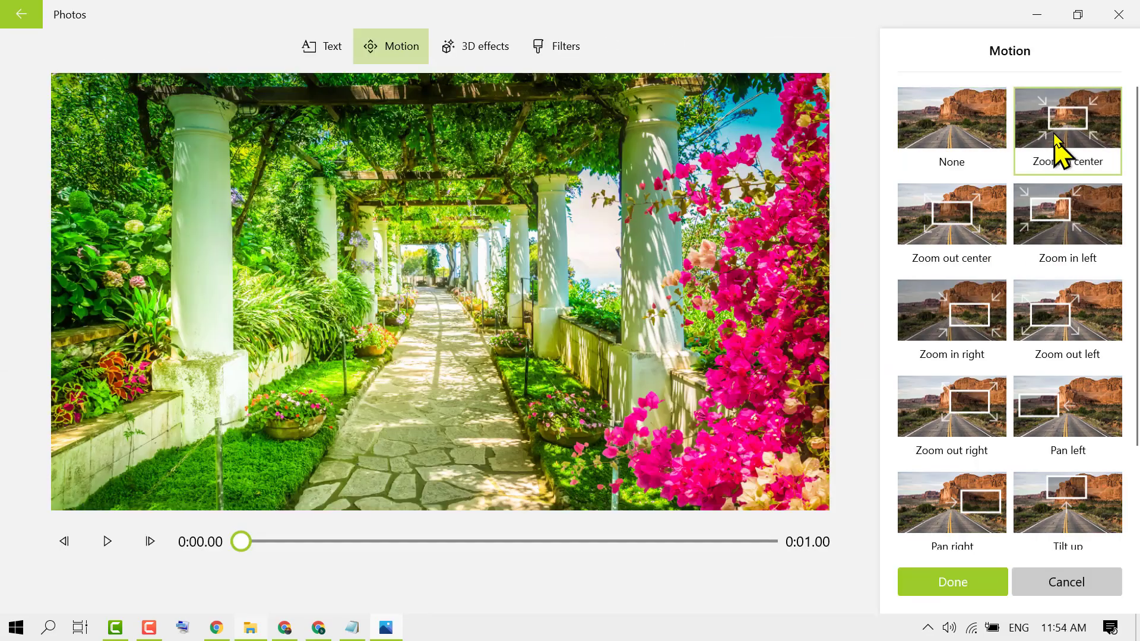
{"action": "left_click", "coordinate": [967, 590]}
Change the garden walkway photo's motion to Zoom out center and play the slideshow preview
{"action": "left_click", "coordinate": [707, 411]}
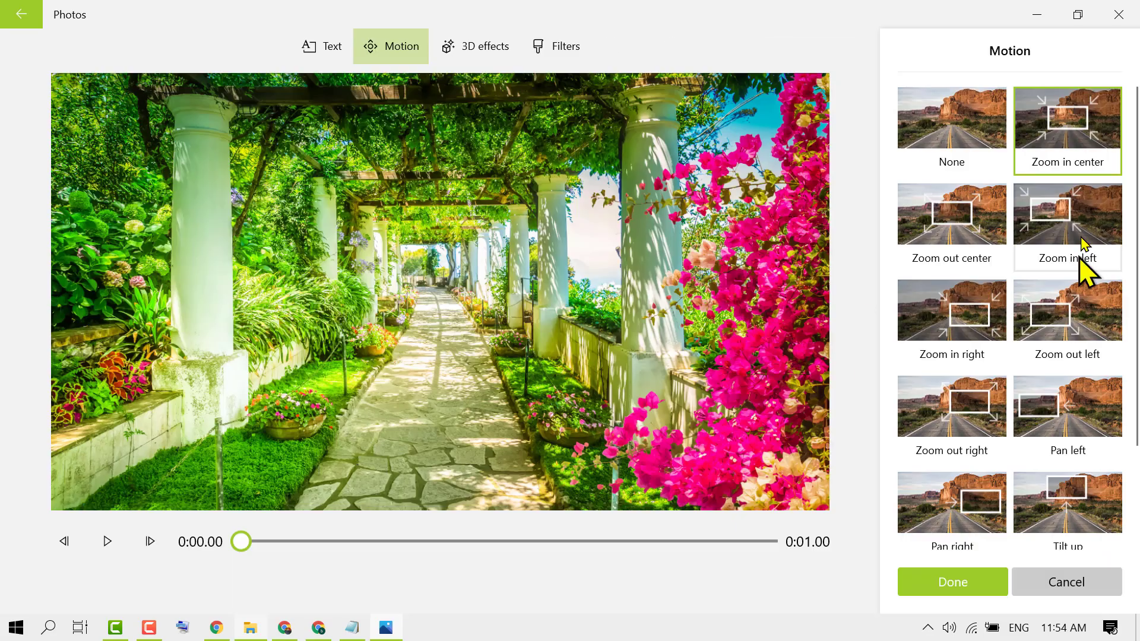
{"action": "left_click", "coordinate": [954, 237]}
{"action": "left_click", "coordinate": [954, 585]}
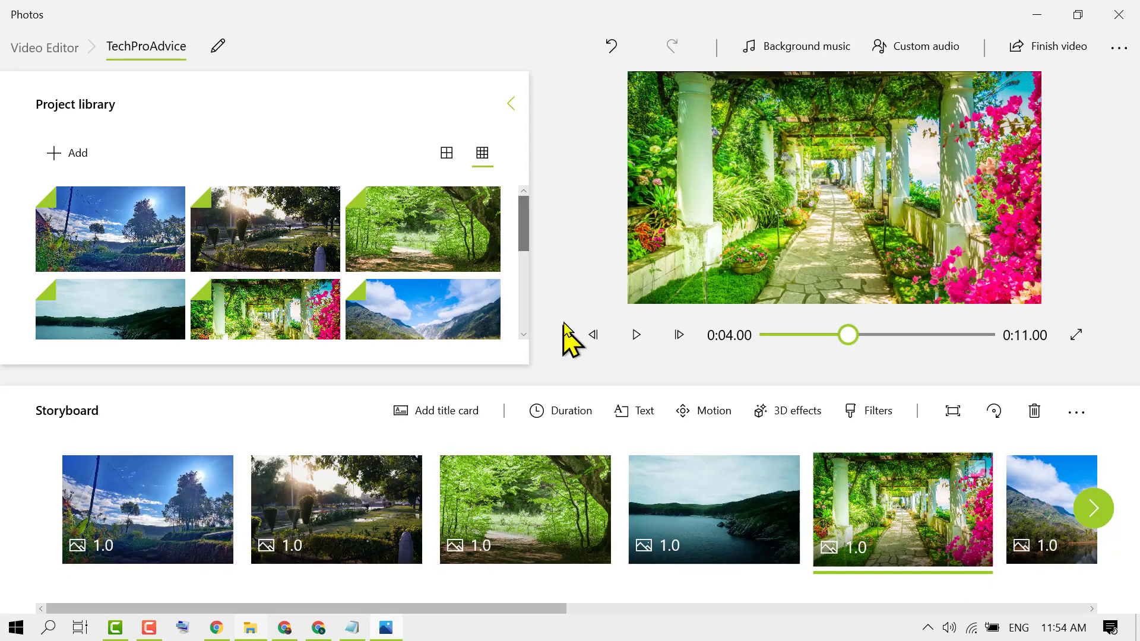
{"action": "left_click", "coordinate": [636, 336]}
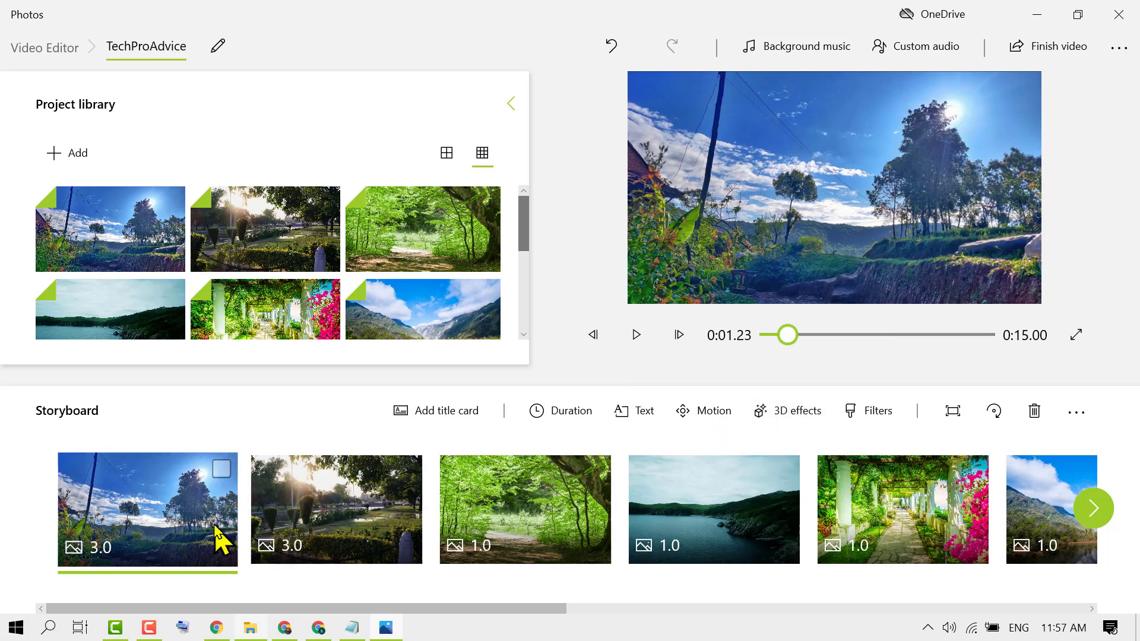
Add the Bubbles everywhere 3D effect to the first photo with its volume at minimum, and play the slideshow preview
{"action": "left_click", "coordinate": [797, 412]}
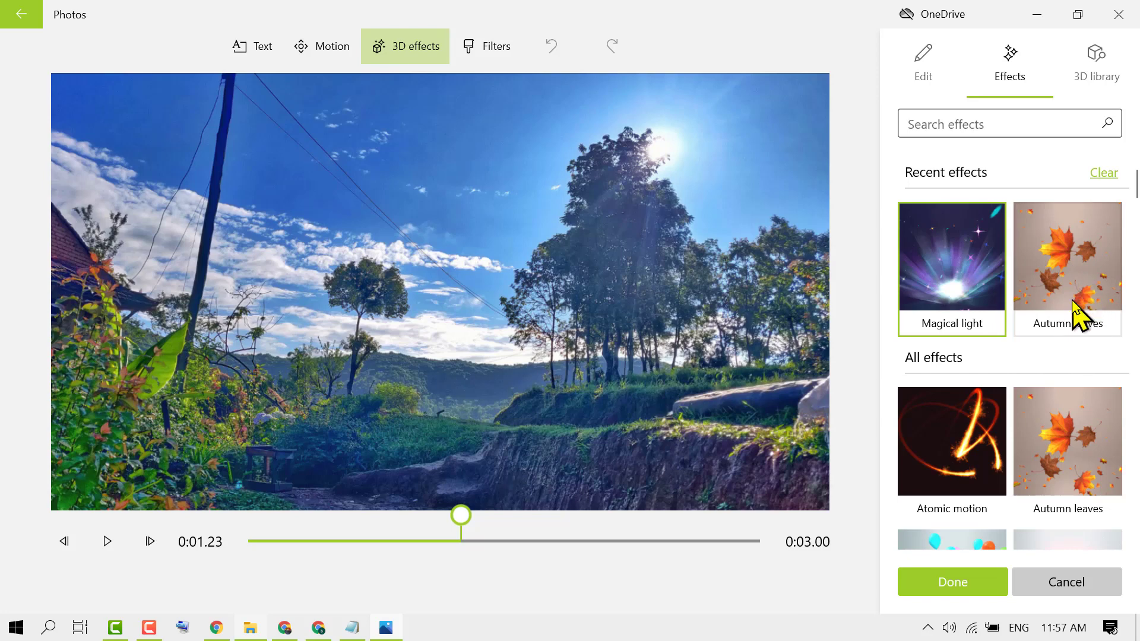
{"action": "scroll", "coordinate": [1074, 304], "scroll_direction": "down", "scroll_amount": 3}
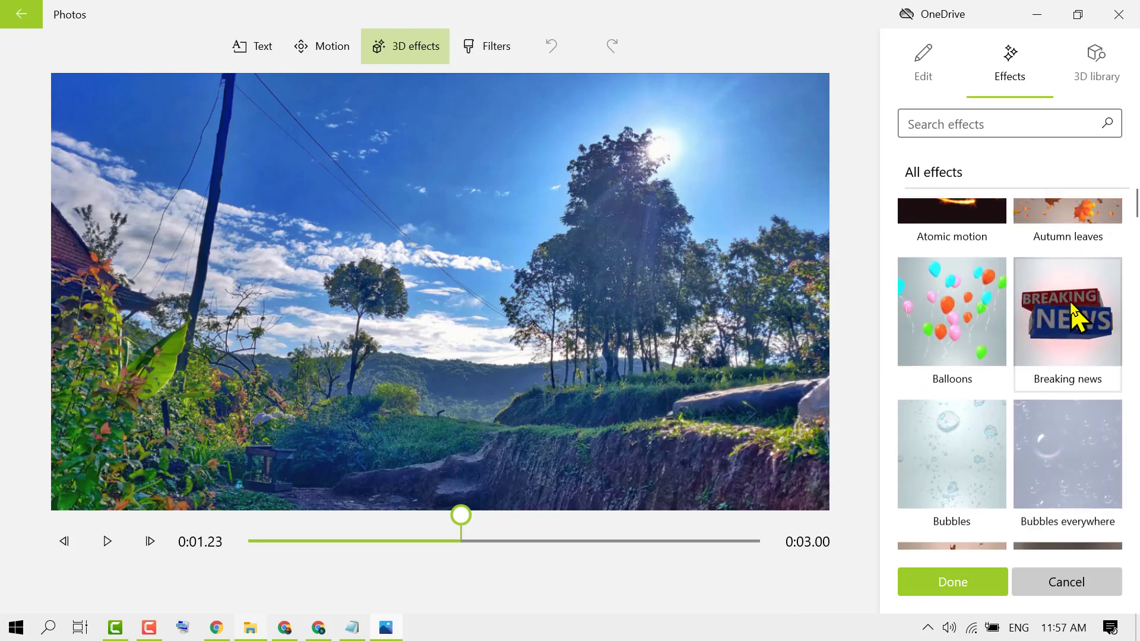
{"action": "scroll", "coordinate": [1073, 304], "scroll_direction": "down", "scroll_amount": 1}
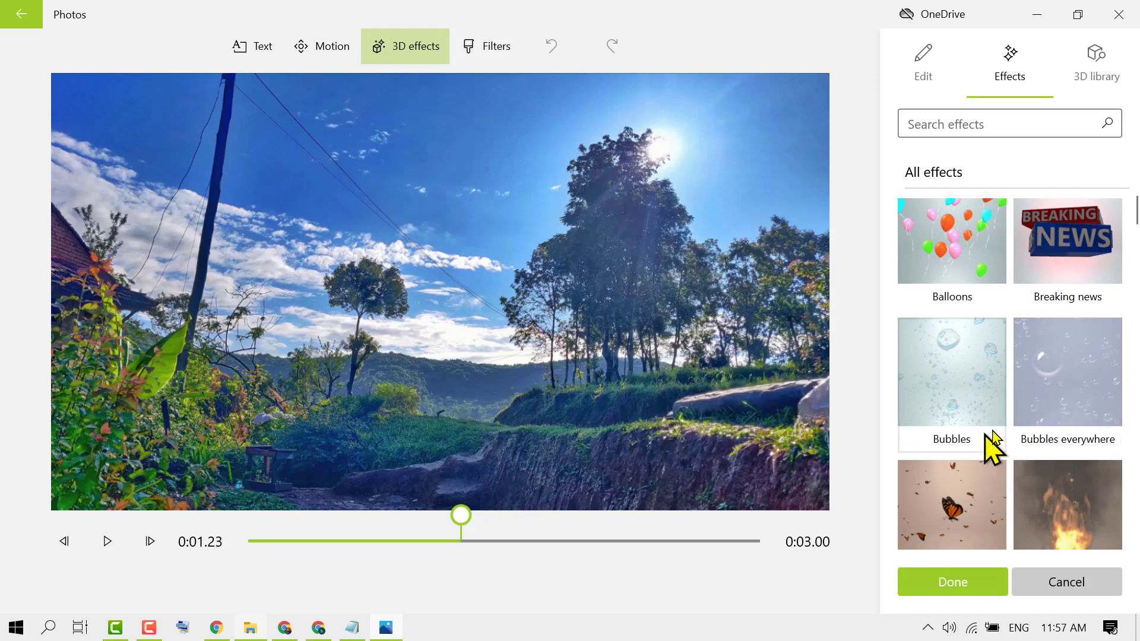
{"action": "left_click", "coordinate": [1067, 374]}
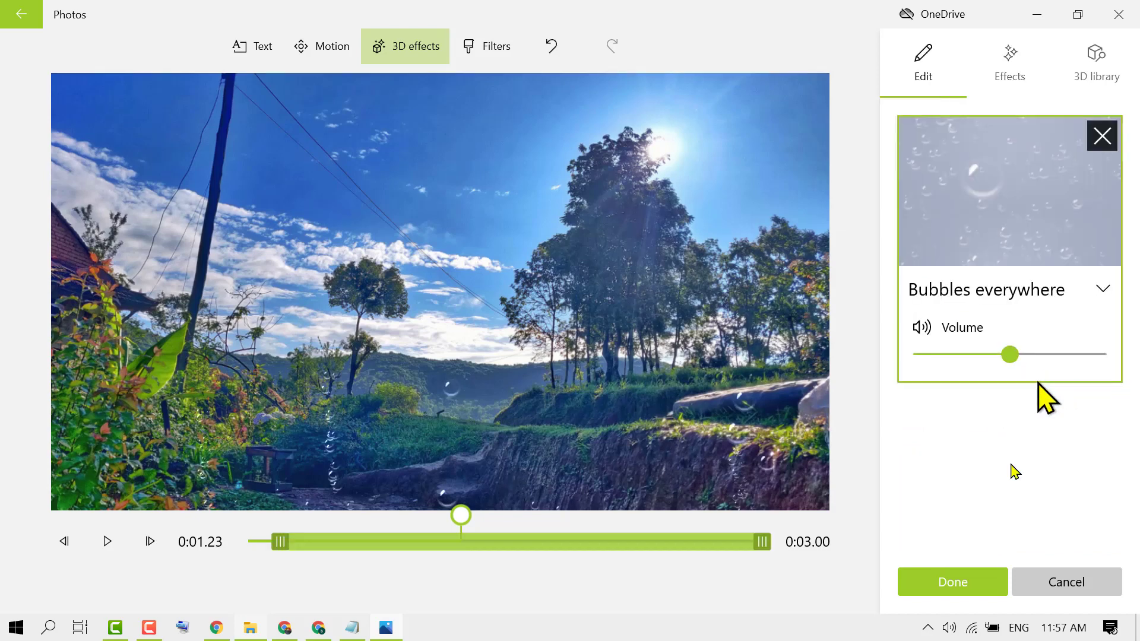
{"action": "left_click_drag", "start_coordinate": [1011, 355], "coordinate": [905, 356]}
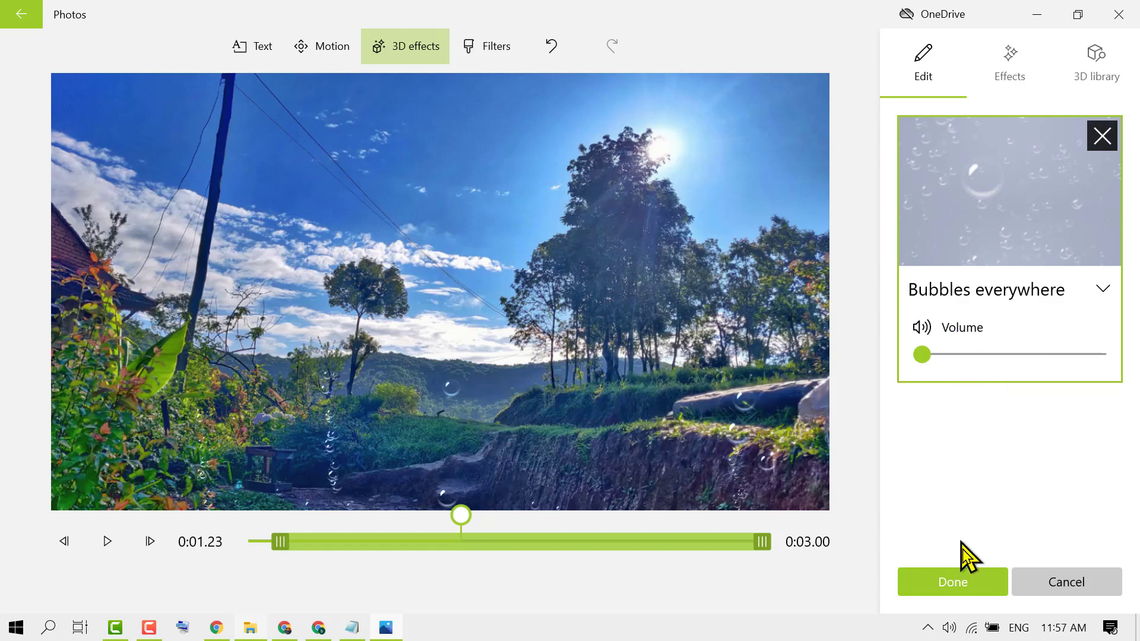
{"action": "left_click", "coordinate": [956, 580]}
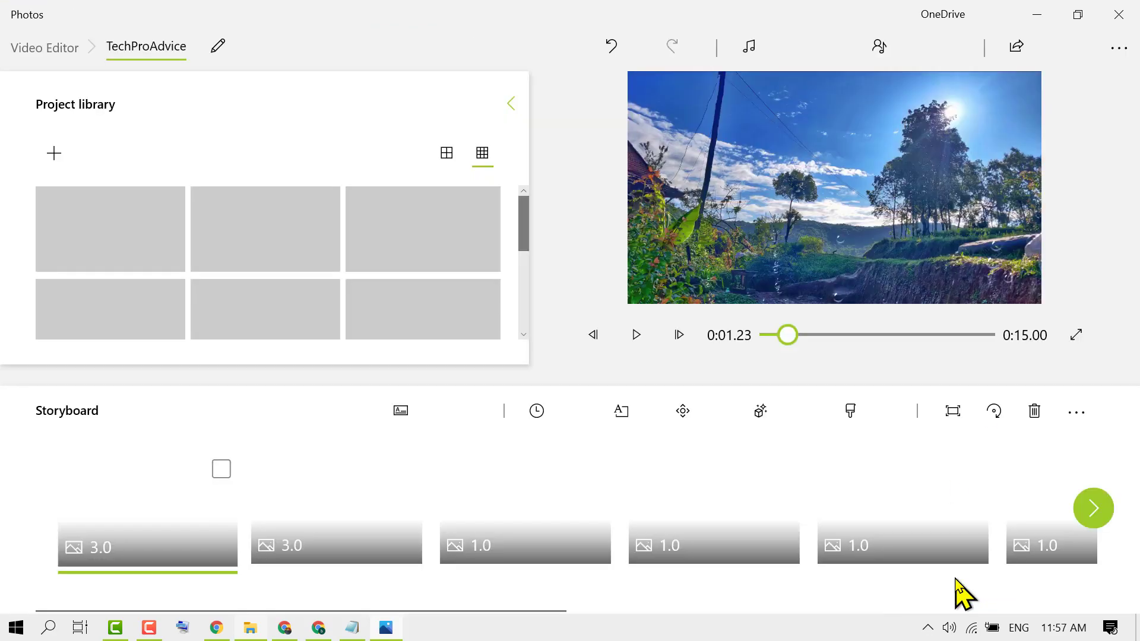
{"action": "left_click", "coordinate": [636, 336]}
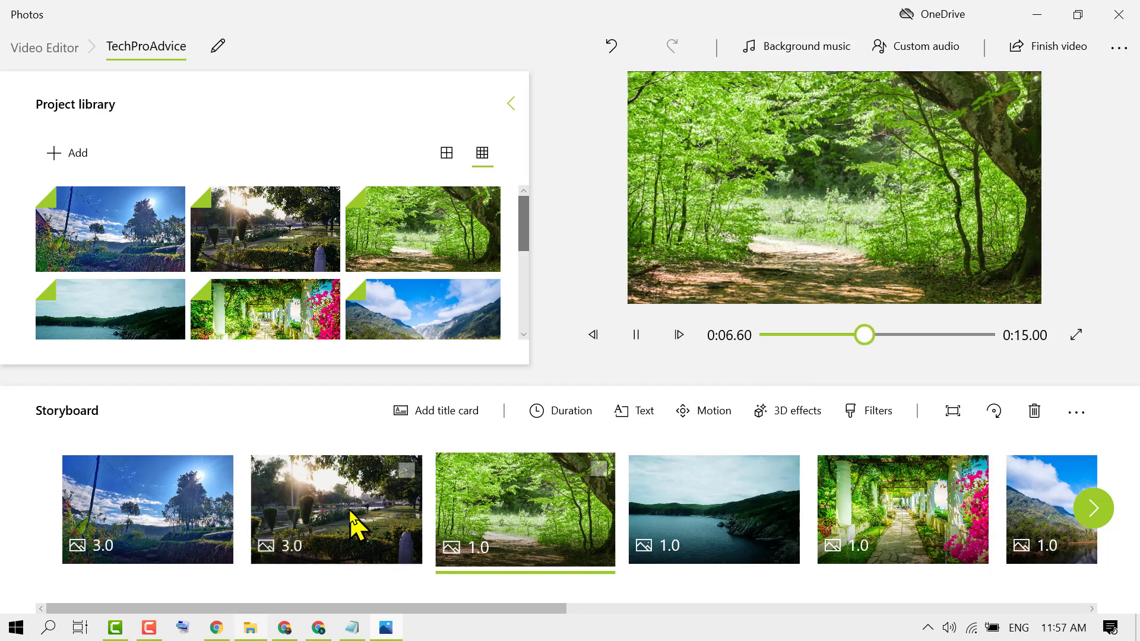
Add the Autumn leaves 3D effect to the garden walkway photo with its volume set to 0
{"action": "left_click", "coordinate": [796, 411]}
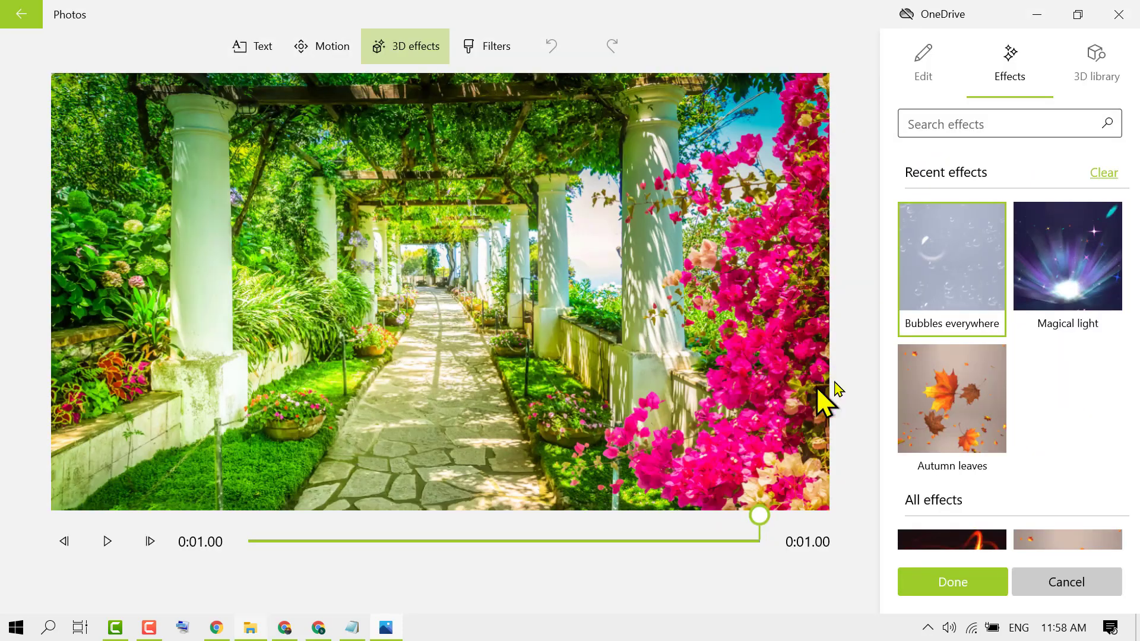
{"action": "scroll", "coordinate": [1080, 403], "scroll_direction": "down", "scroll_amount": 4}
{"action": "scroll", "coordinate": [1080, 402], "scroll_direction": "up", "scroll_amount": 2}
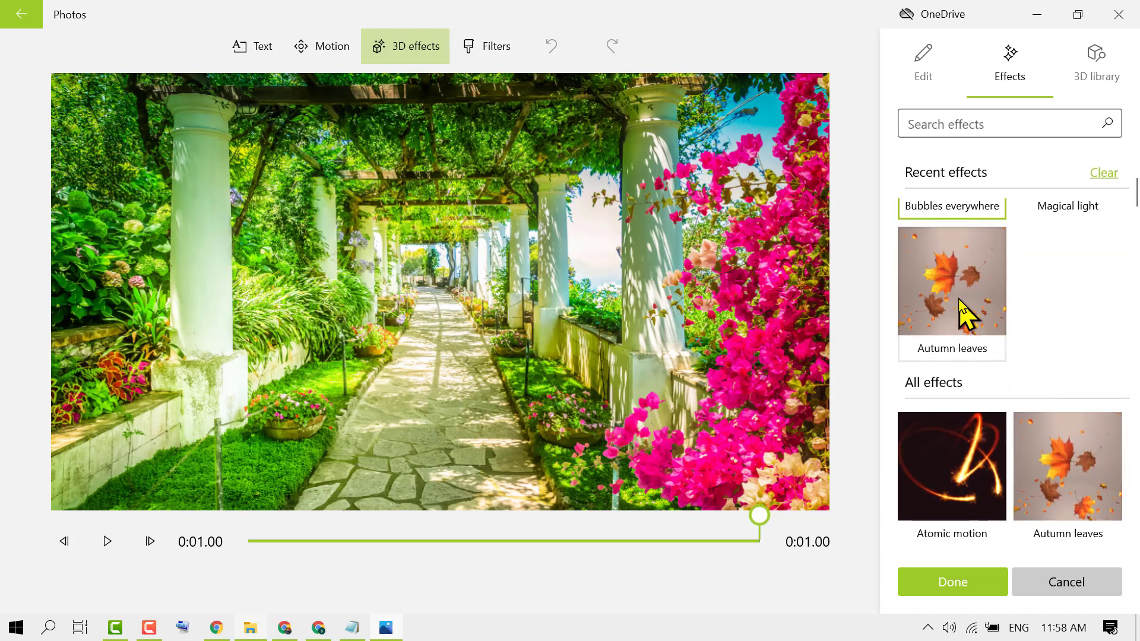
{"action": "left_click", "coordinate": [962, 309]}
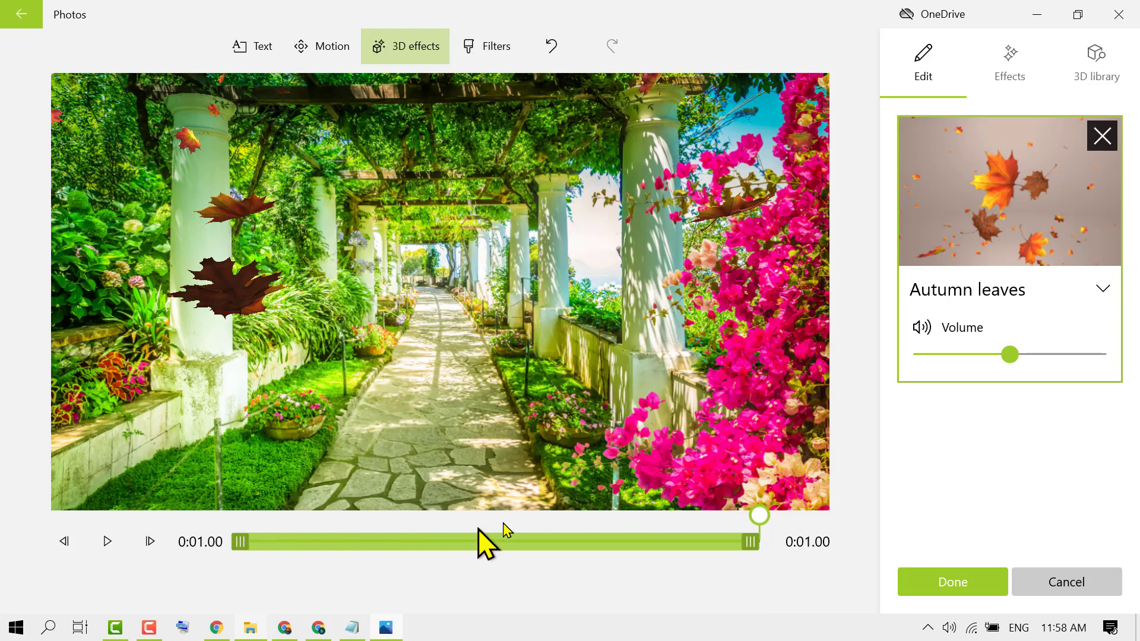
{"action": "left_click_drag", "start_coordinate": [1010, 355], "coordinate": [881, 374]}
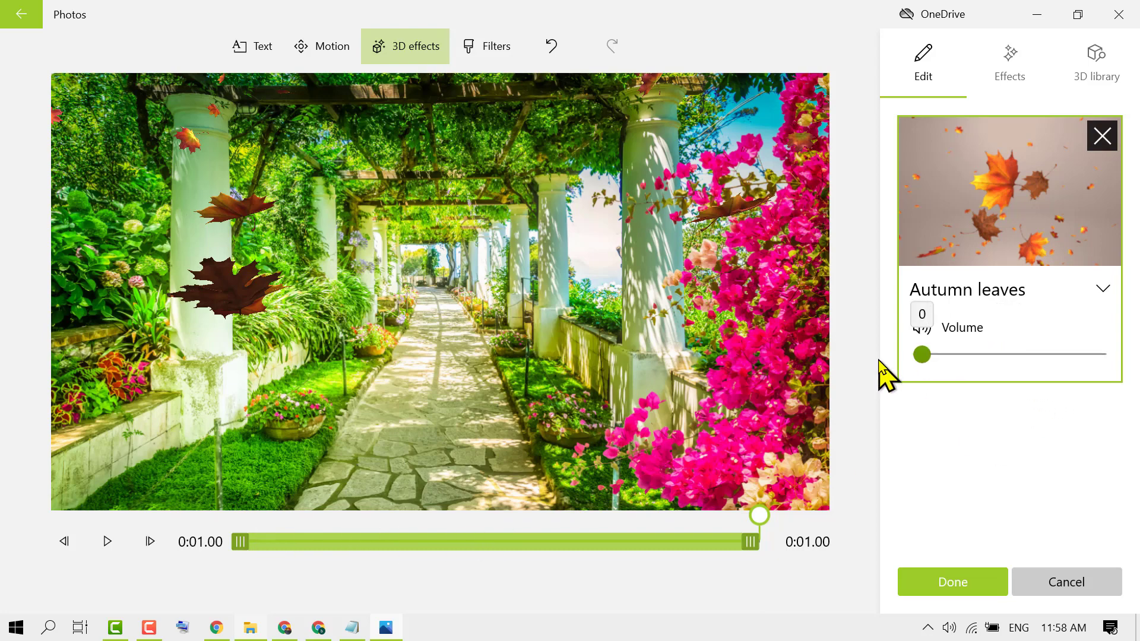
{"action": "left_click", "coordinate": [961, 582]}
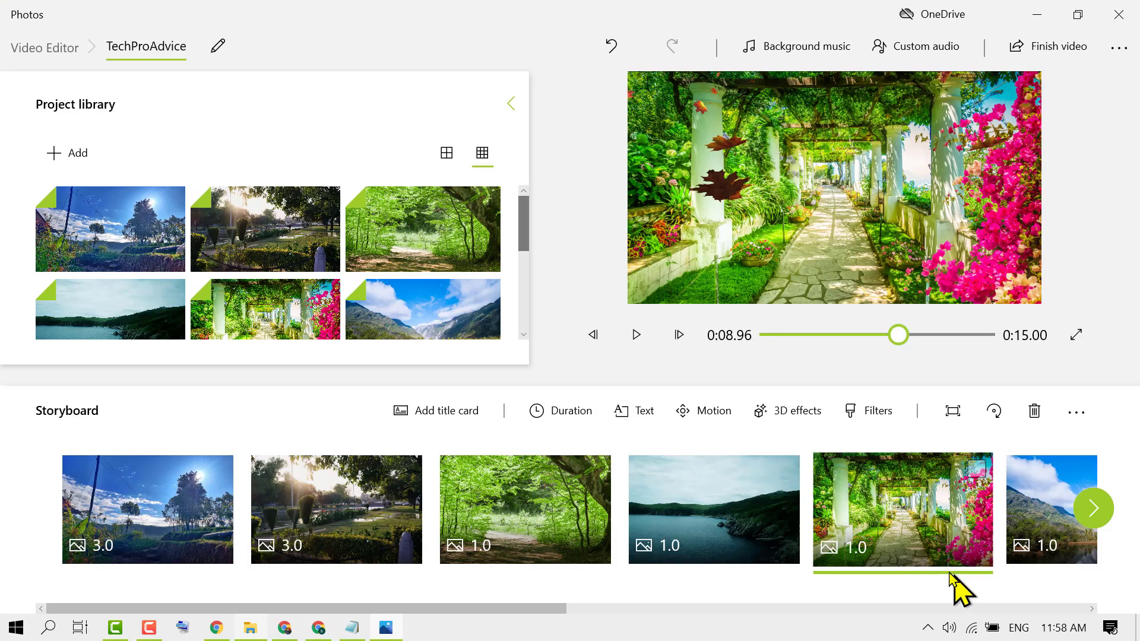
Preview the slideshow from the garden walkway photo, pause it and select the green forest path photo
{"action": "left_click", "coordinate": [635, 336]}
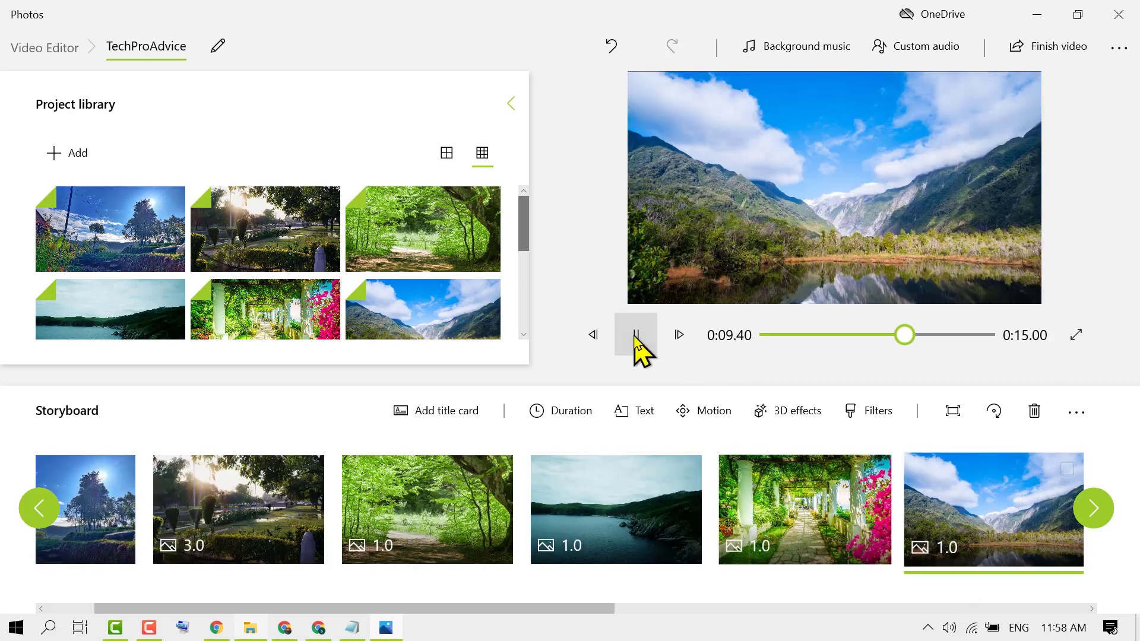
{"action": "left_click", "coordinate": [636, 336]}
{"action": "left_click", "coordinate": [219, 522]}
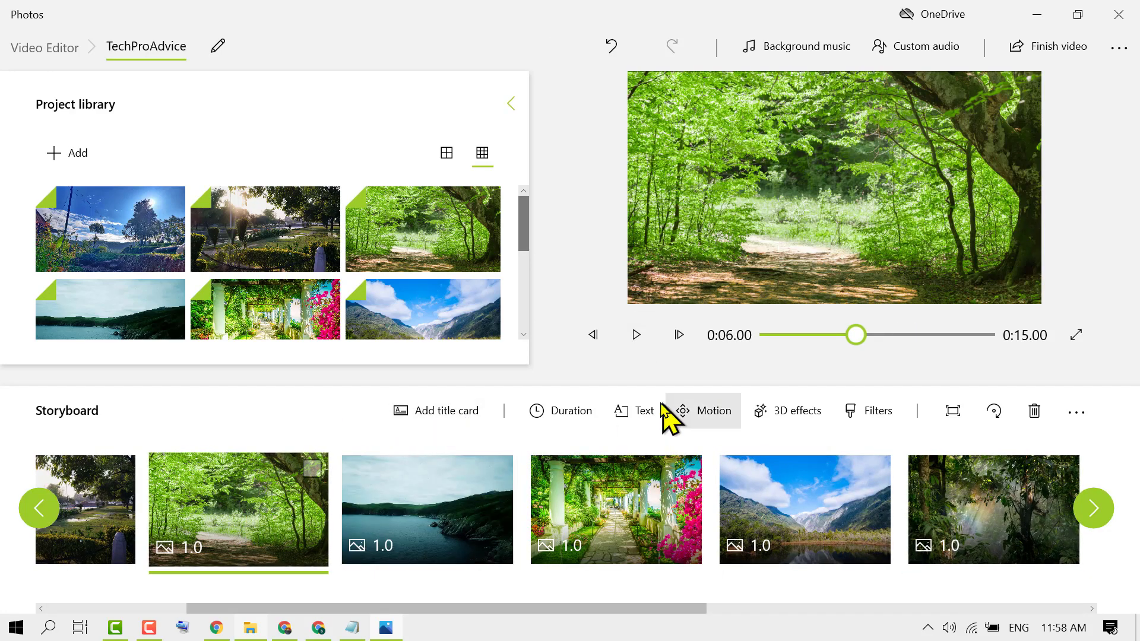
Set the green forest path photo's duration to 3 seconds and play the preview from that photo
{"action": "left_click", "coordinate": [582, 413]}
{"action": "left_click", "coordinate": [575, 269]}
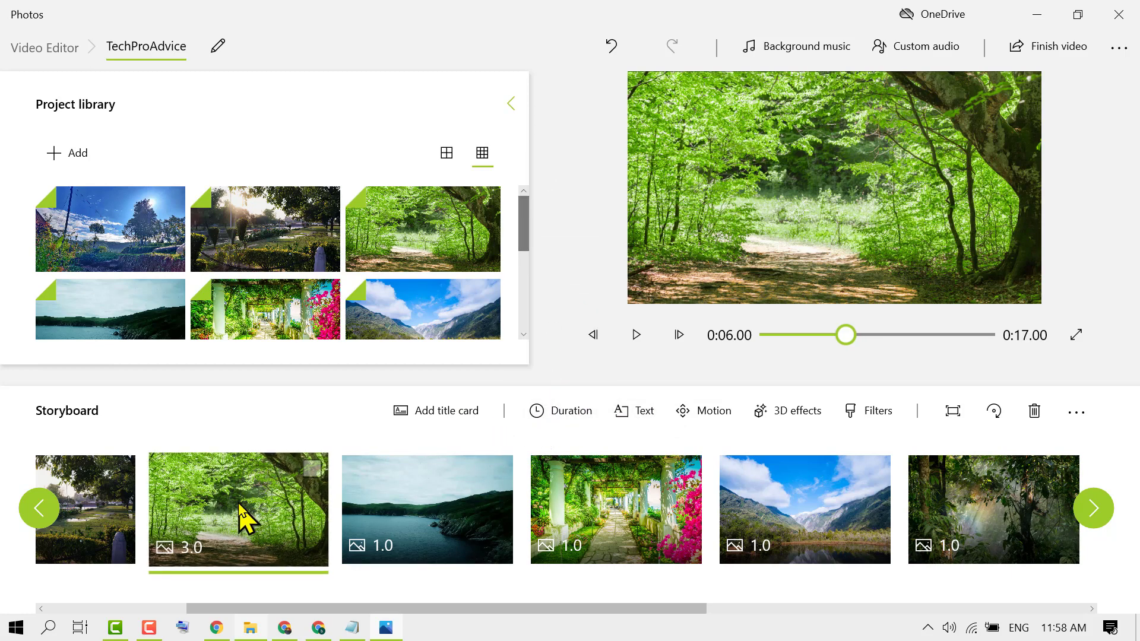
{"action": "left_click", "coordinate": [642, 339]}
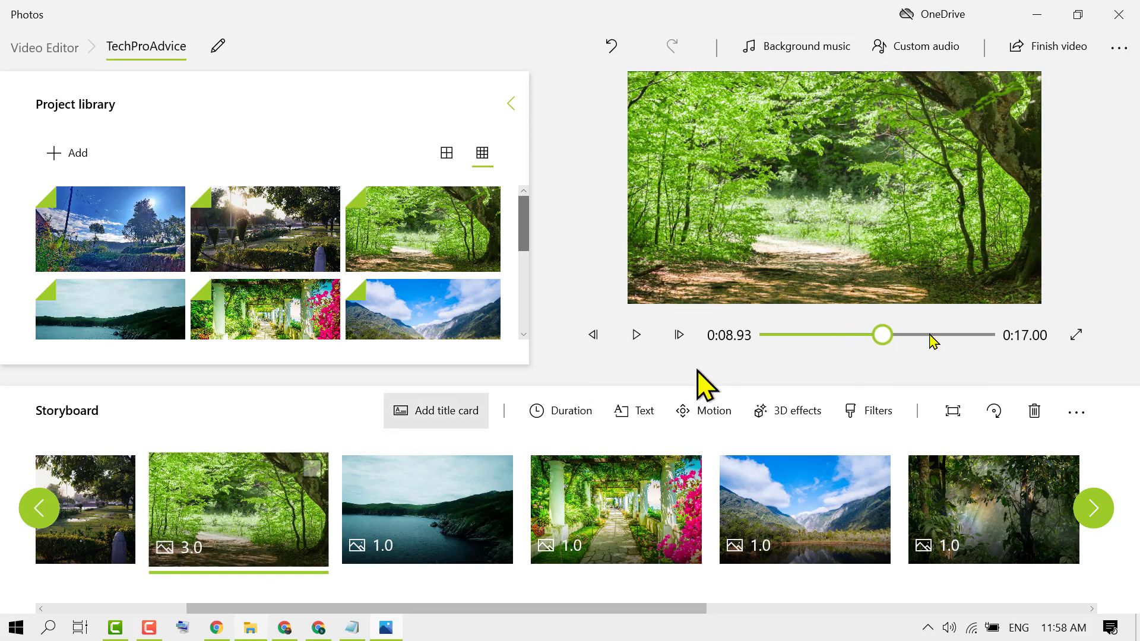
Add the Autumn leaves 3D effect to the green forest path photo, volume at minimum, starting from the clip's beginning
{"action": "left_click", "coordinate": [775, 423]}
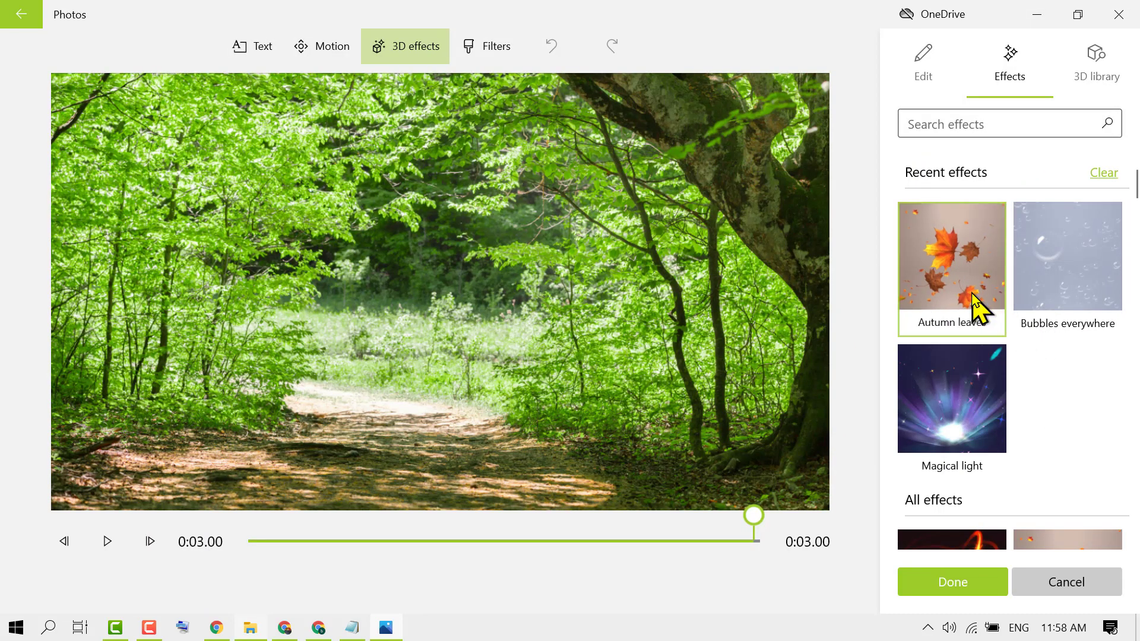
{"action": "left_click", "coordinate": [973, 294]}
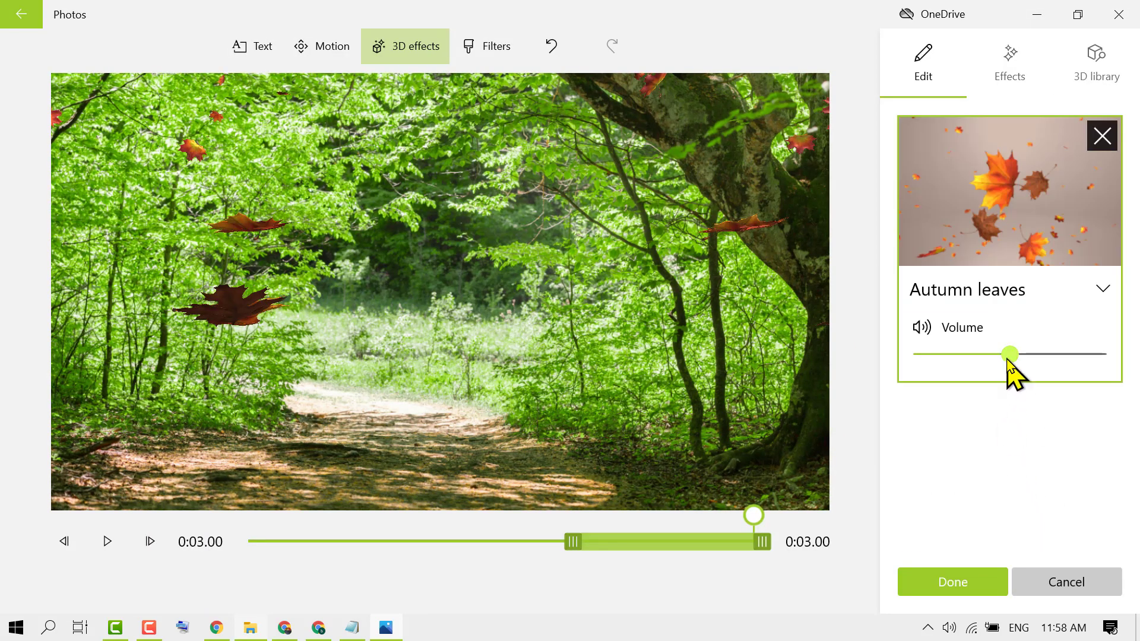
{"action": "left_click_drag", "start_coordinate": [1007, 360], "coordinate": [900, 369]}
{"action": "left_click_drag", "start_coordinate": [568, 543], "coordinate": [217, 555]}
{"action": "left_click", "coordinate": [953, 583]}
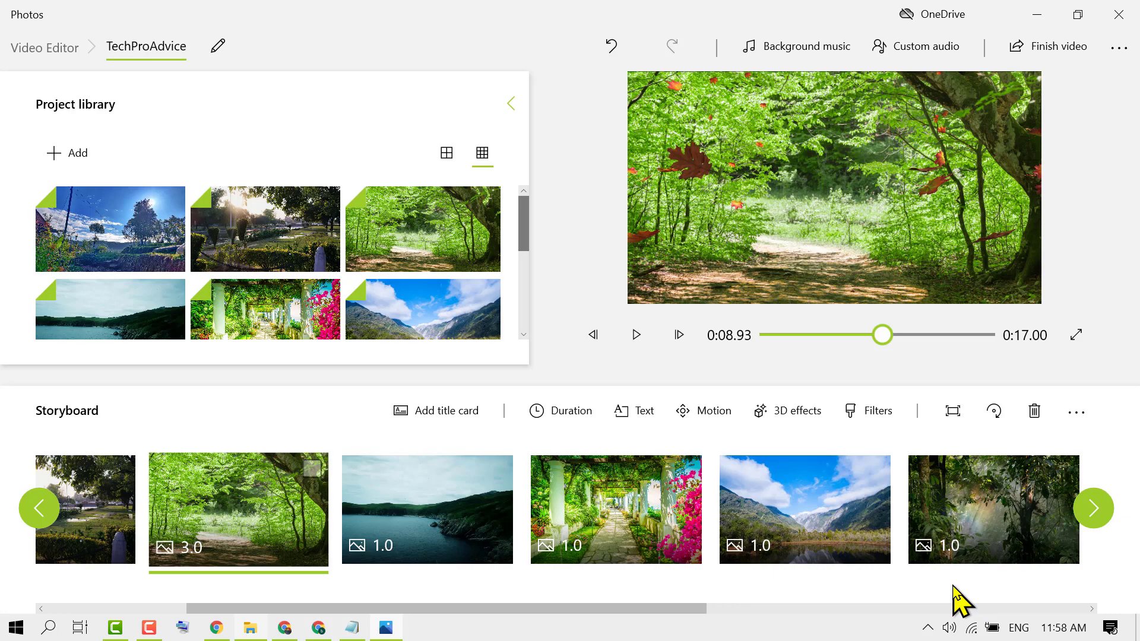
Preview the slideshow again from the green forest path photo to check its falling leaves, and pause it
{"action": "left_click", "coordinate": [636, 335]}
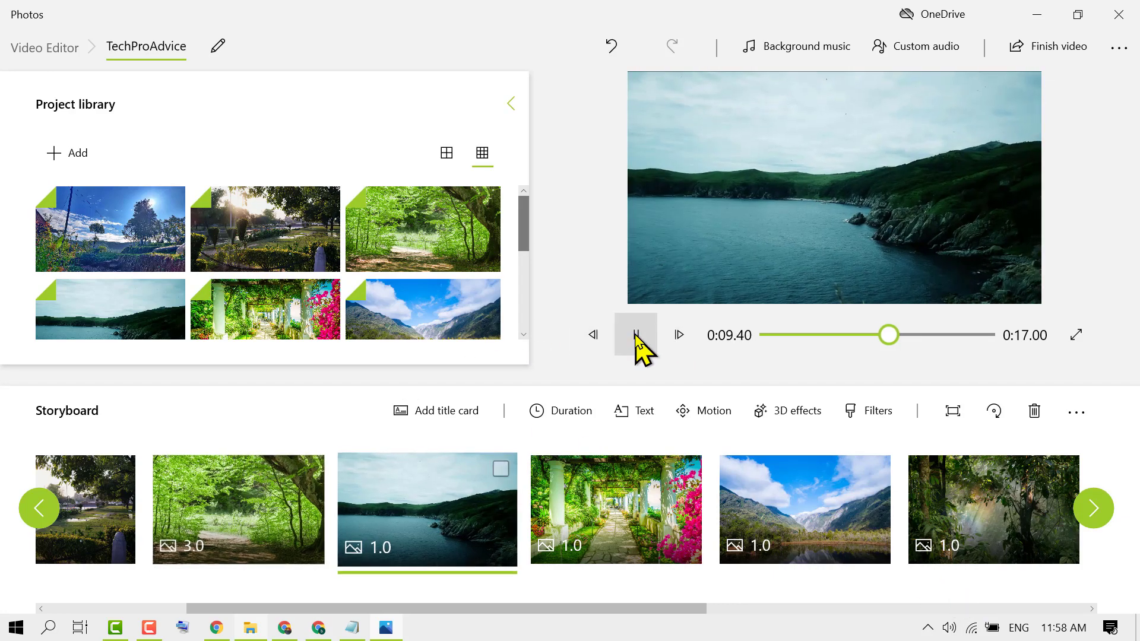
{"action": "left_click", "coordinate": [202, 524]}
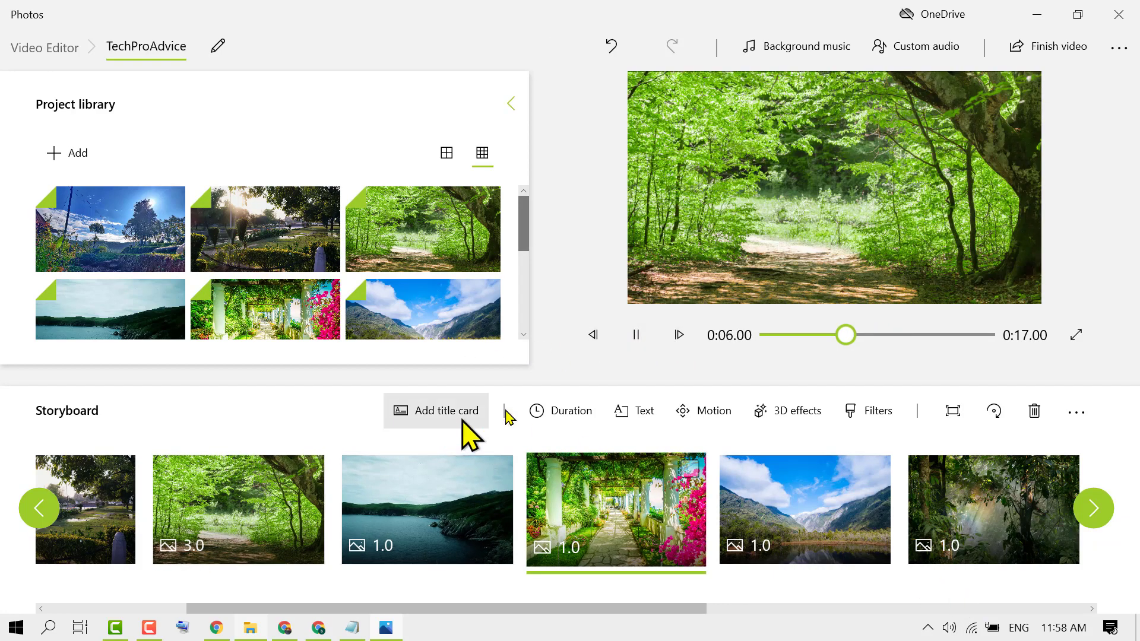
{"action": "left_click", "coordinate": [636, 335]}
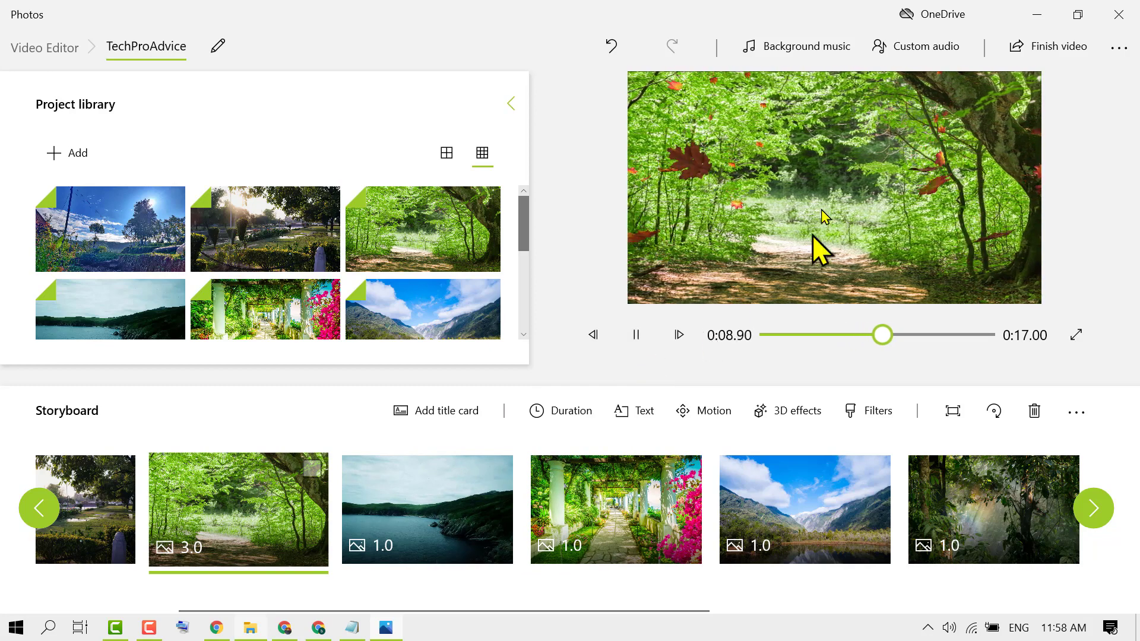
Browse the list of built-in background music tracks and close it without choosing one
{"action": "left_click", "coordinate": [804, 46]}
{"action": "scroll", "coordinate": [603, 356], "scroll_direction": "down", "scroll_amount": 5}
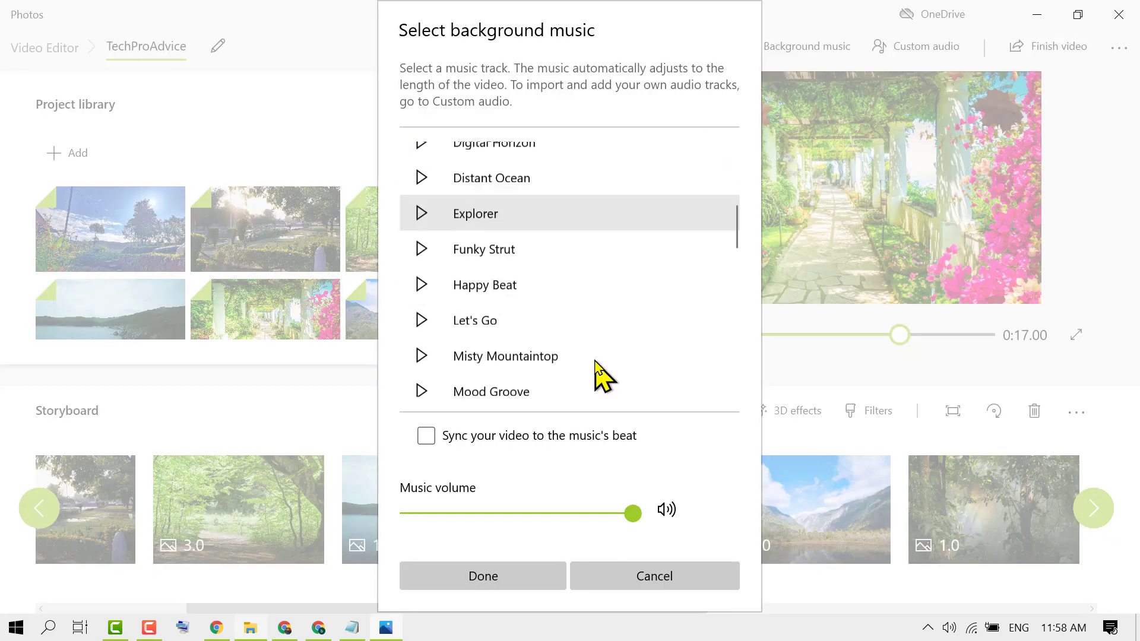
{"action": "scroll", "coordinate": [594, 374], "scroll_direction": "down", "scroll_amount": 3}
{"action": "scroll", "coordinate": [600, 376], "scroll_direction": "up", "scroll_amount": 4}
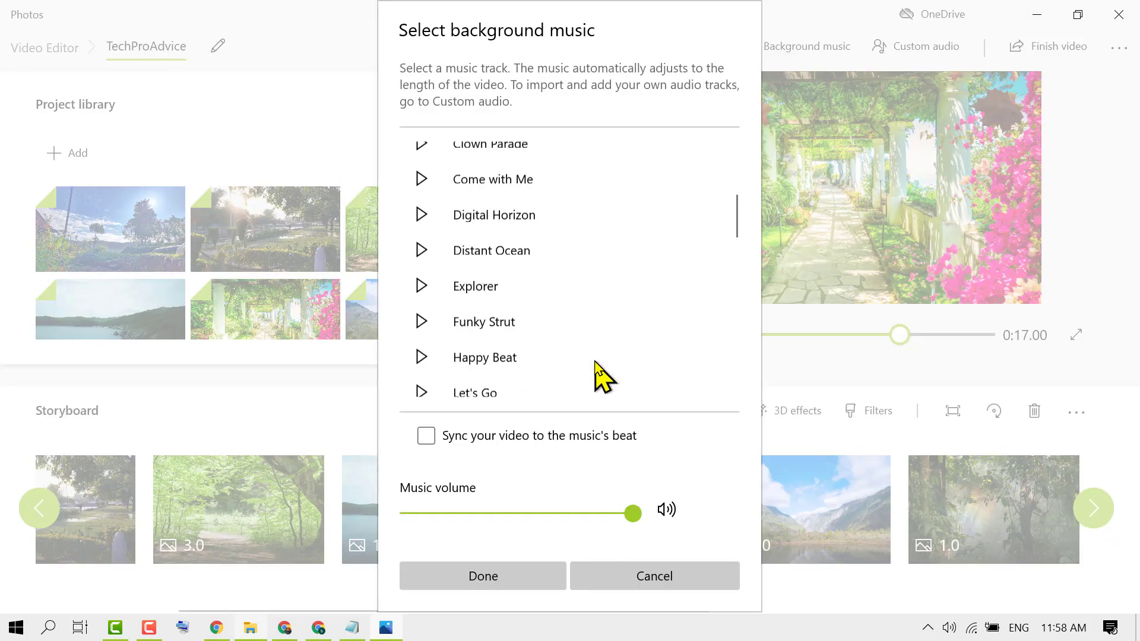
{"action": "left_click", "coordinate": [640, 577]}
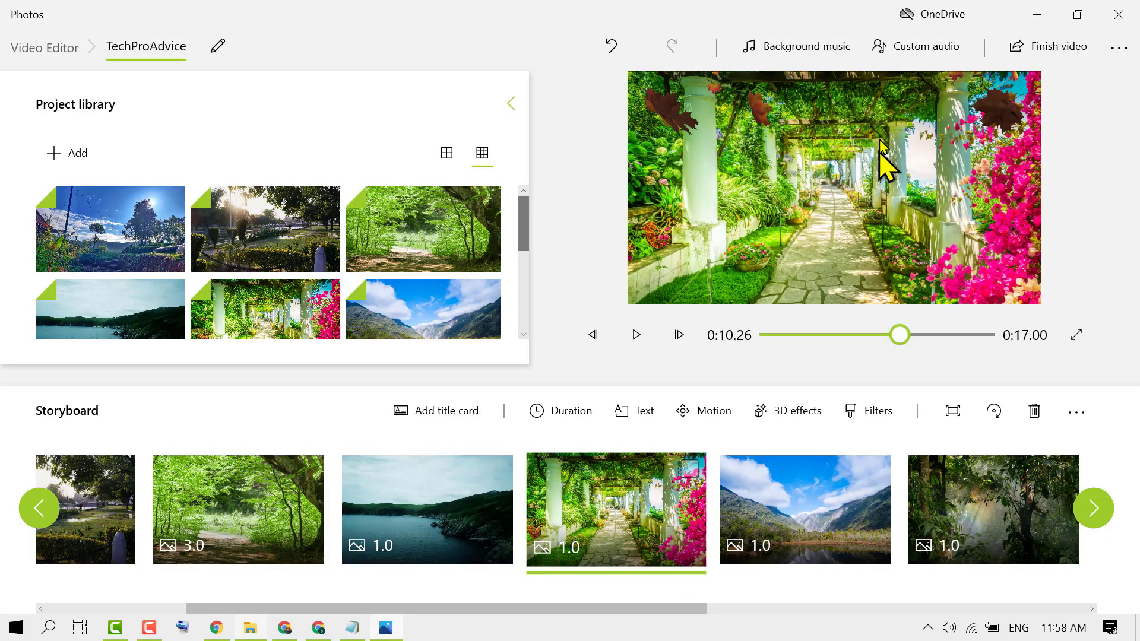
Look at the custom audio options and the audio file picker, leaving without adding a file
{"action": "left_click", "coordinate": [946, 50]}
{"action": "left_click", "coordinate": [1021, 95]}
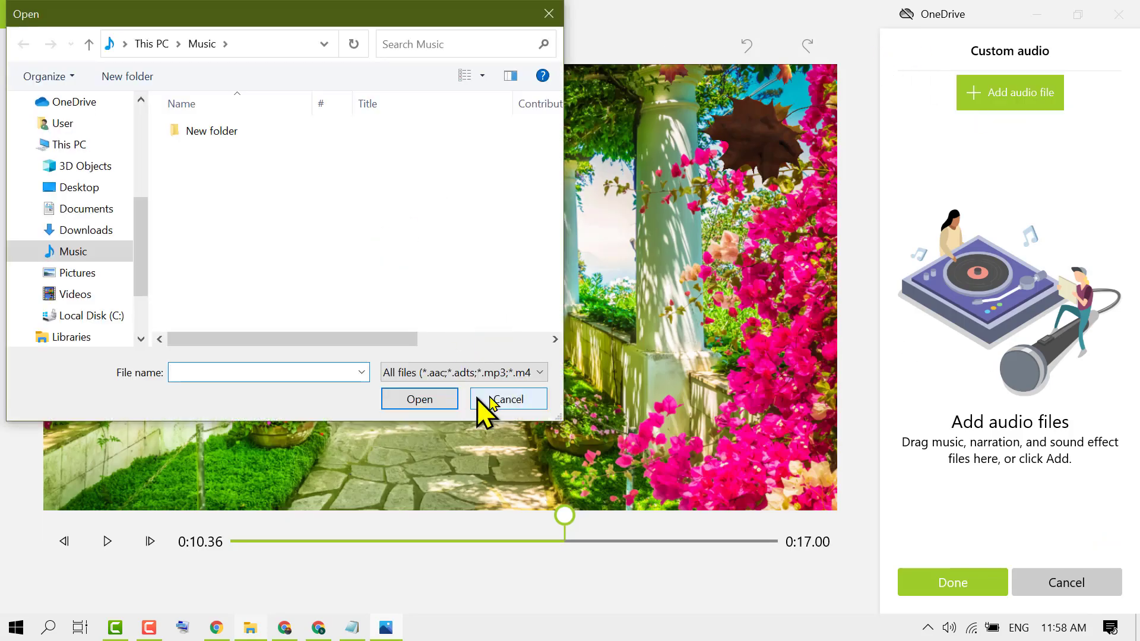
{"action": "left_click", "coordinate": [509, 401]}
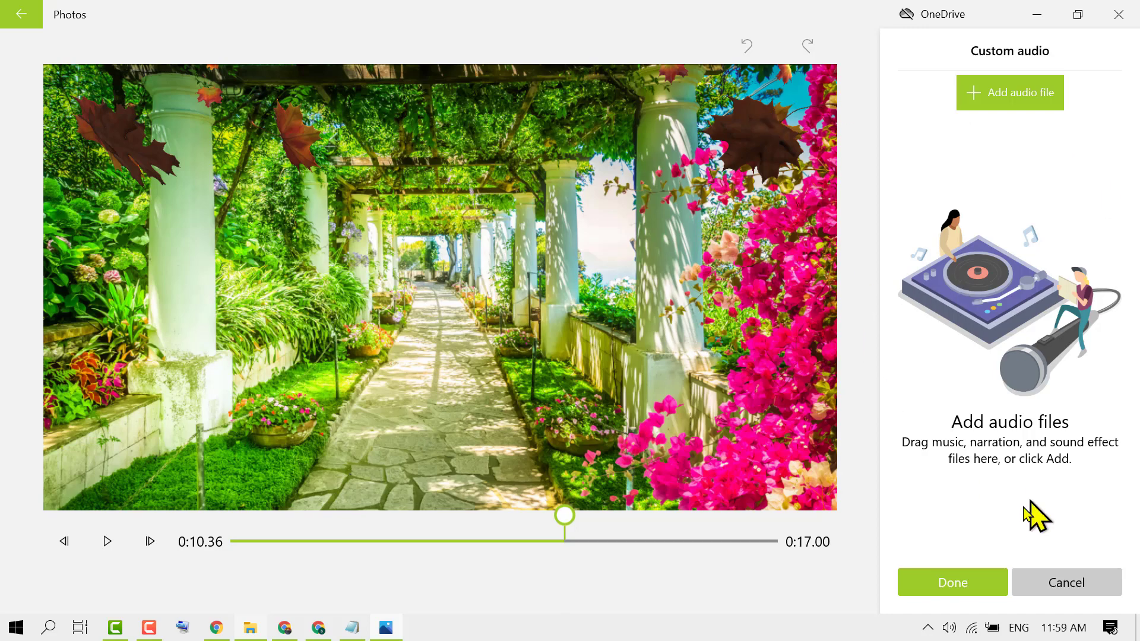
{"action": "left_click", "coordinate": [977, 588]}
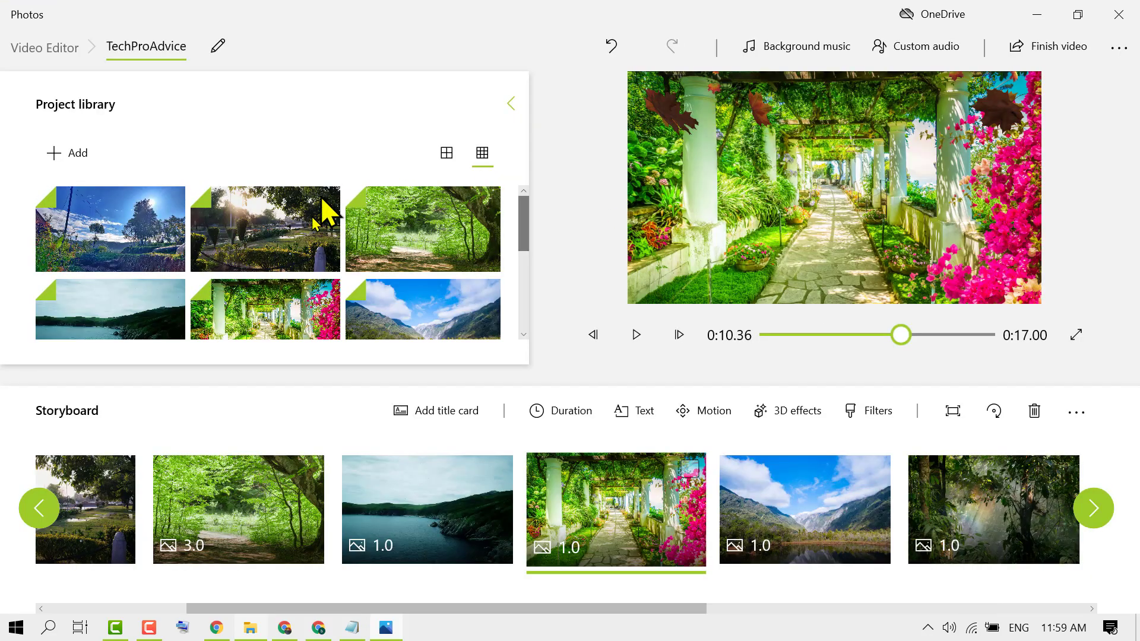
Try filters such as Classic and Iceberg on the garden walkway photo and set it back to Original
{"action": "left_click", "coordinate": [883, 414]}
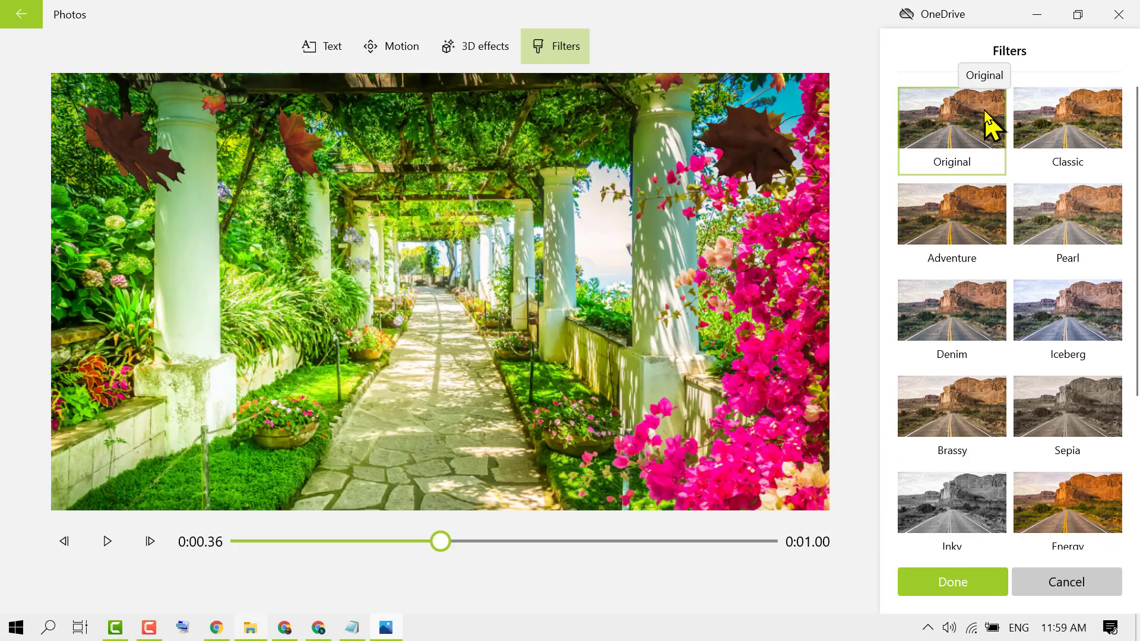
{"action": "left_click", "coordinate": [1089, 143]}
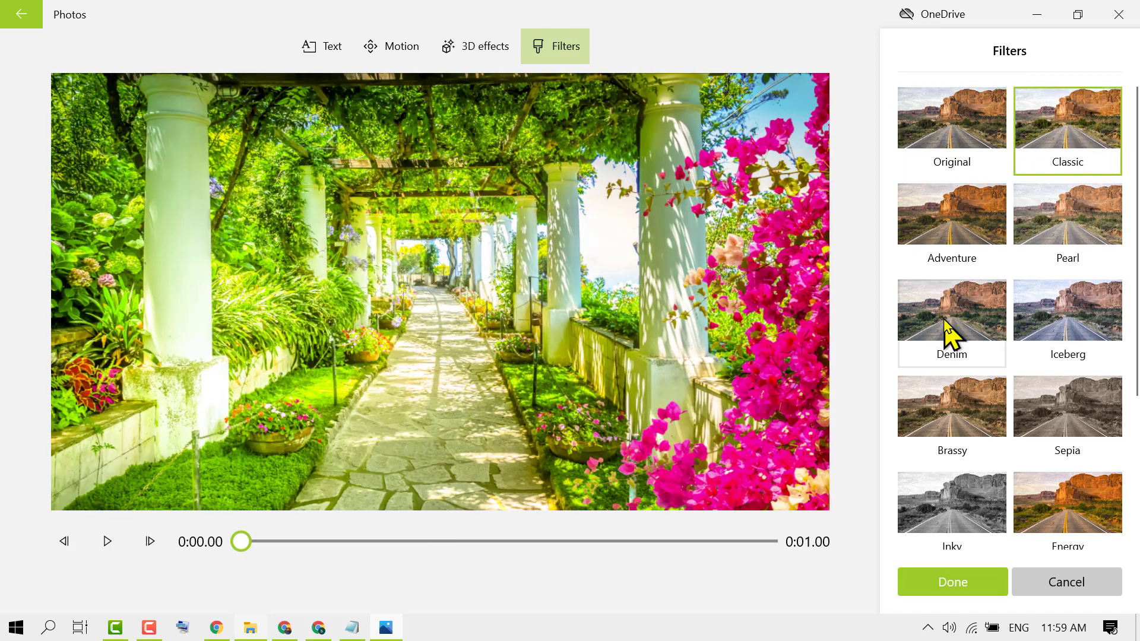
{"action": "left_click", "coordinate": [959, 224]}
{"action": "left_click", "coordinate": [1067, 320]}
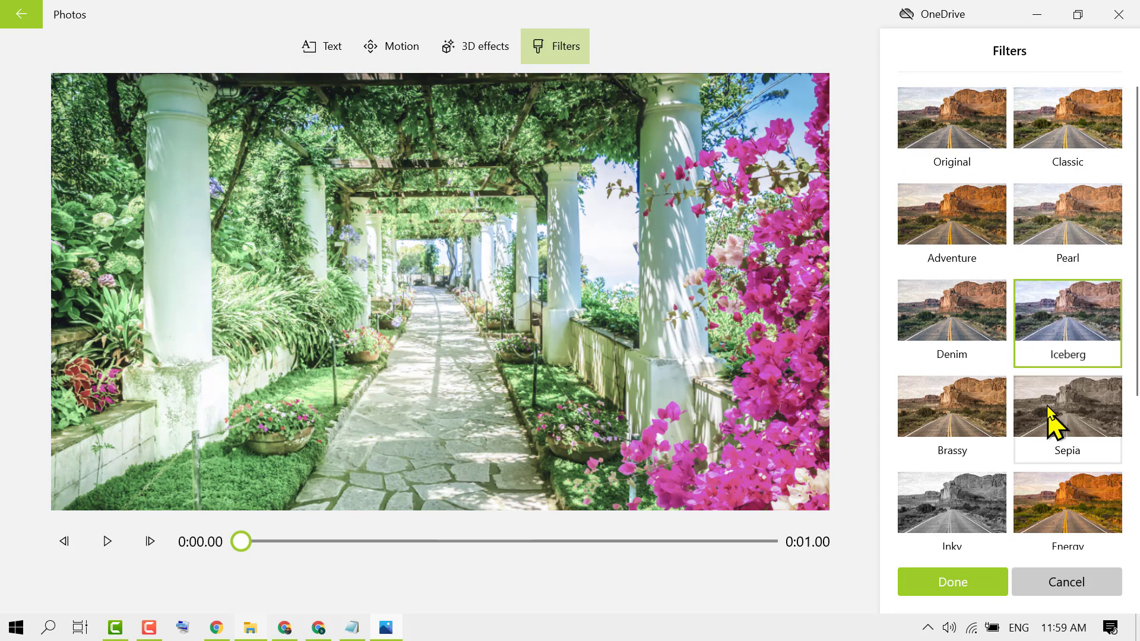
{"action": "scroll", "coordinate": [1049, 422], "scroll_direction": "down", "scroll_amount": 3}
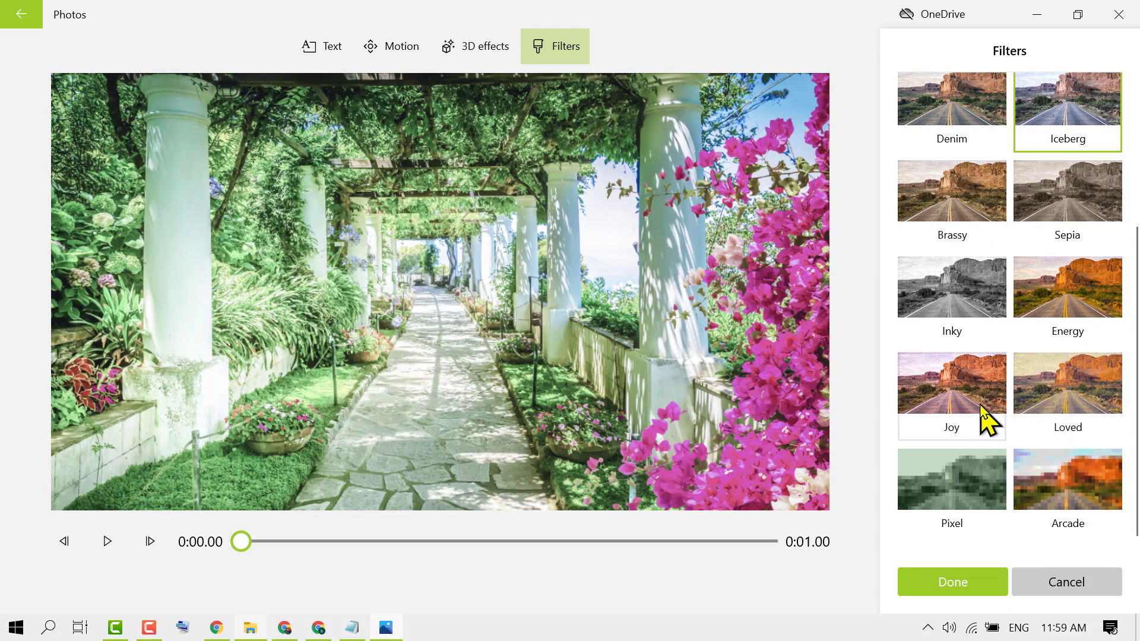
{"action": "scroll", "coordinate": [981, 403], "scroll_direction": "up", "scroll_amount": 3}
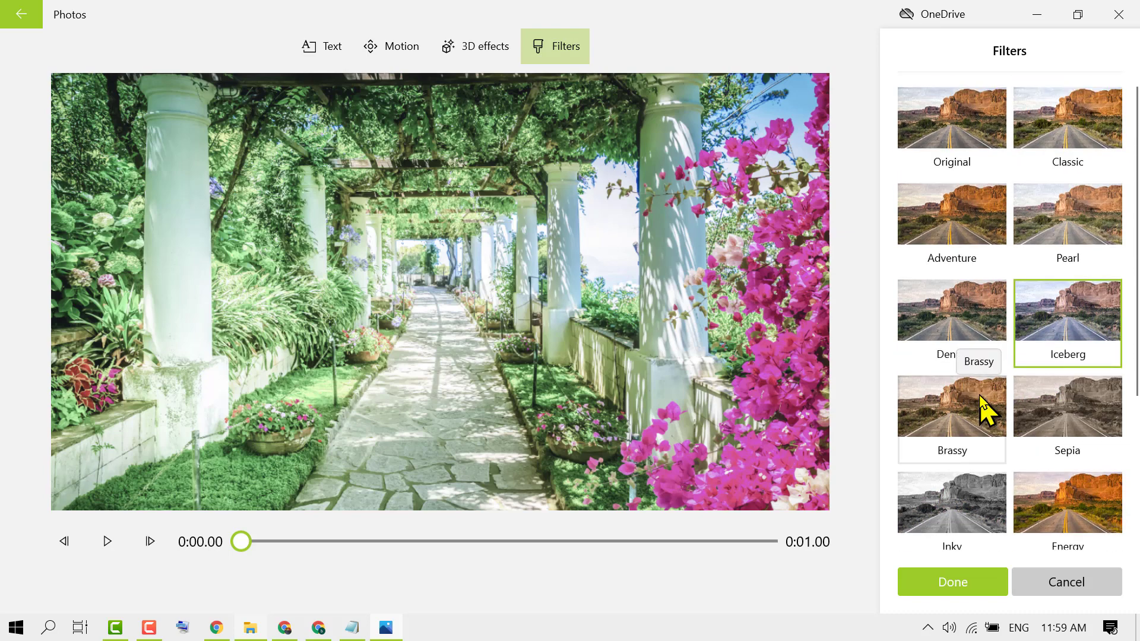
{"action": "left_click", "coordinate": [962, 127]}
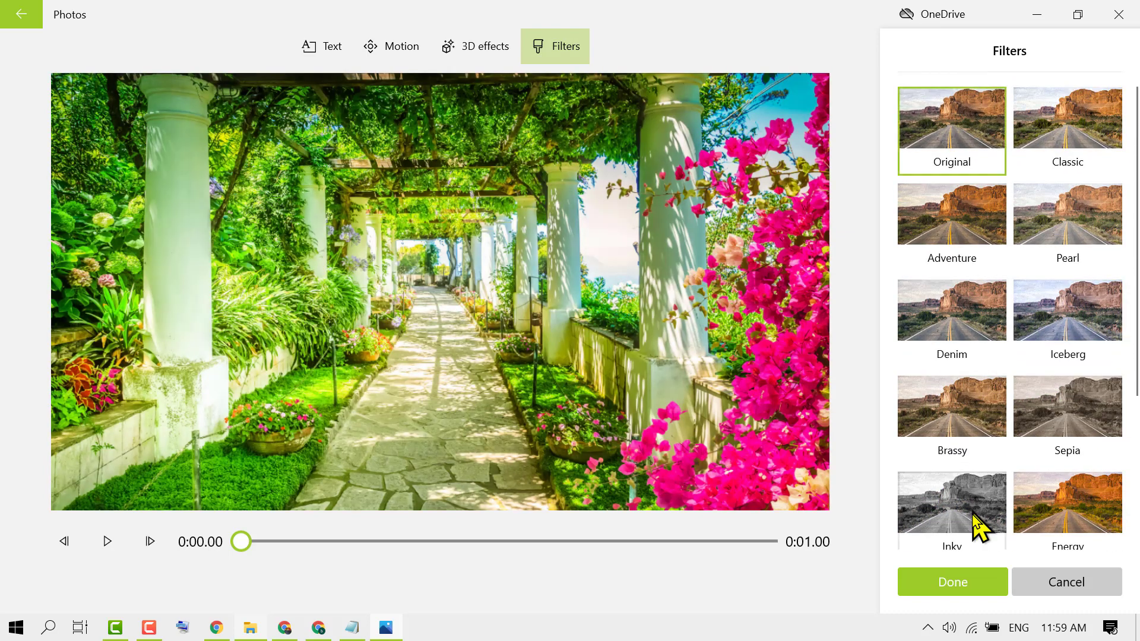
{"action": "left_click", "coordinate": [948, 583]}
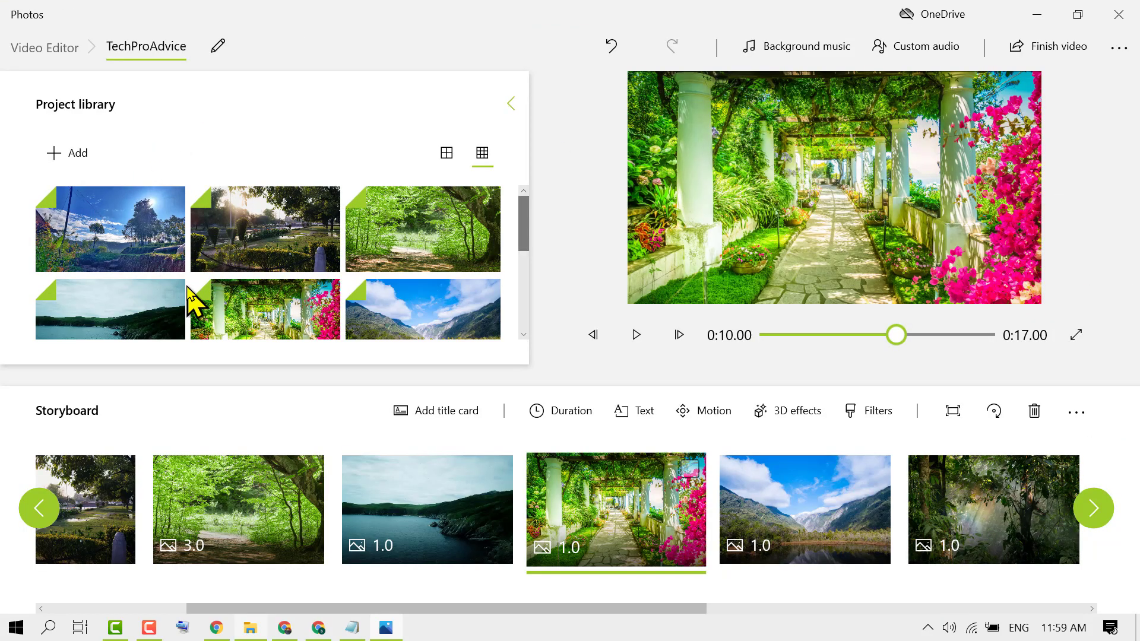
Export the finished video in High 1080p quality to the Desktop as TechProAdvice.mp4
{"action": "left_click", "coordinate": [1059, 50]}
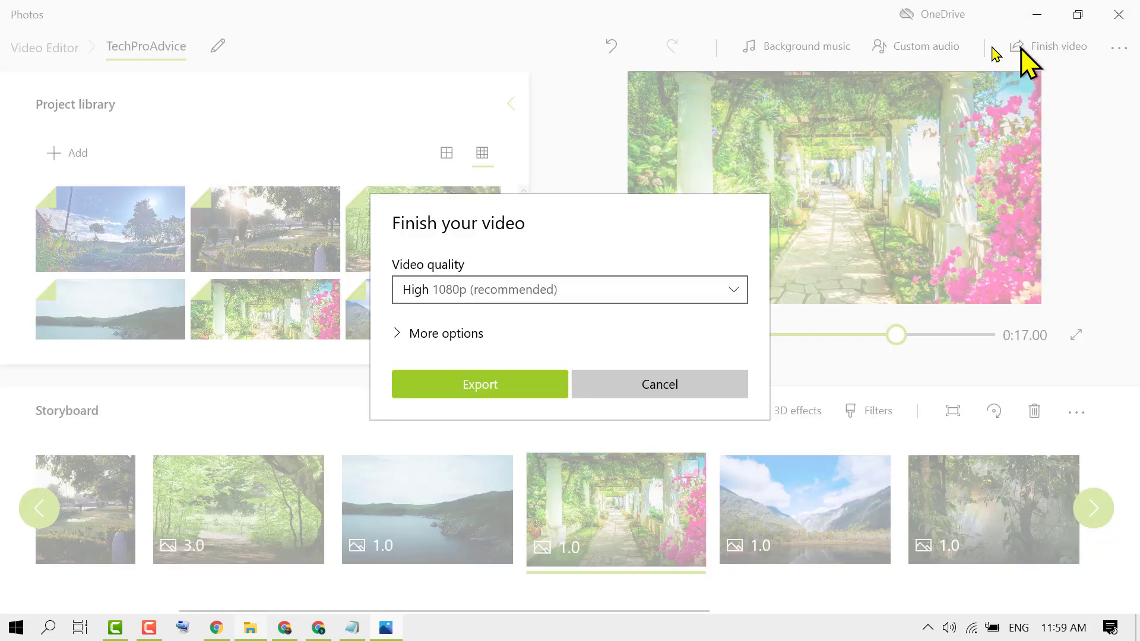
{"action": "left_click", "coordinate": [478, 289]}
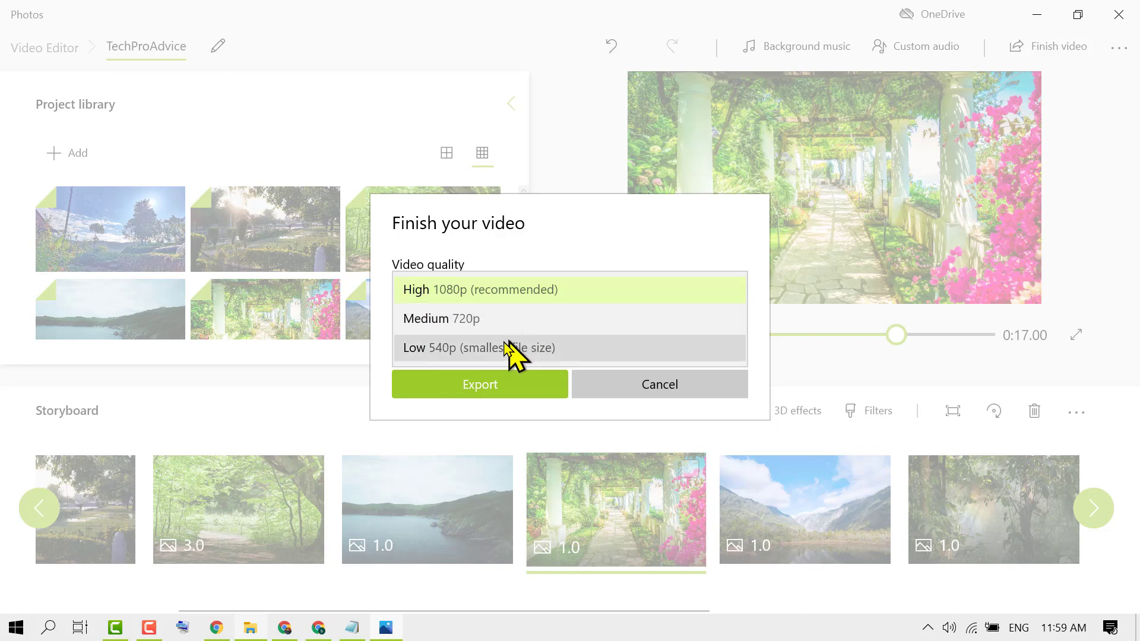
{"action": "left_click", "coordinate": [445, 292]}
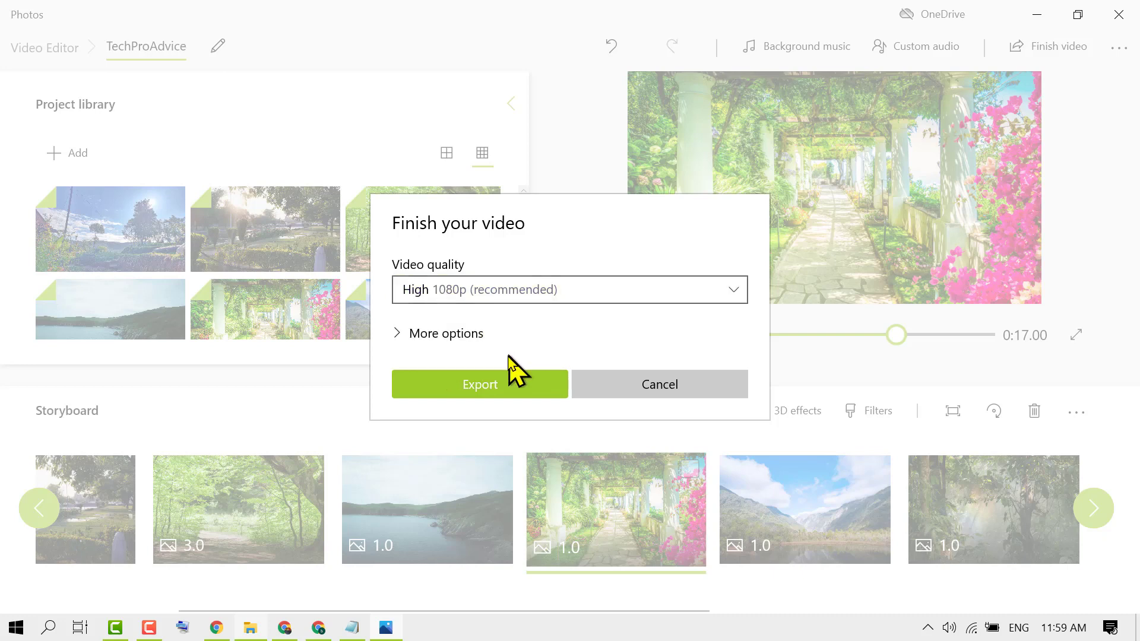
{"action": "left_click", "coordinate": [496, 386]}
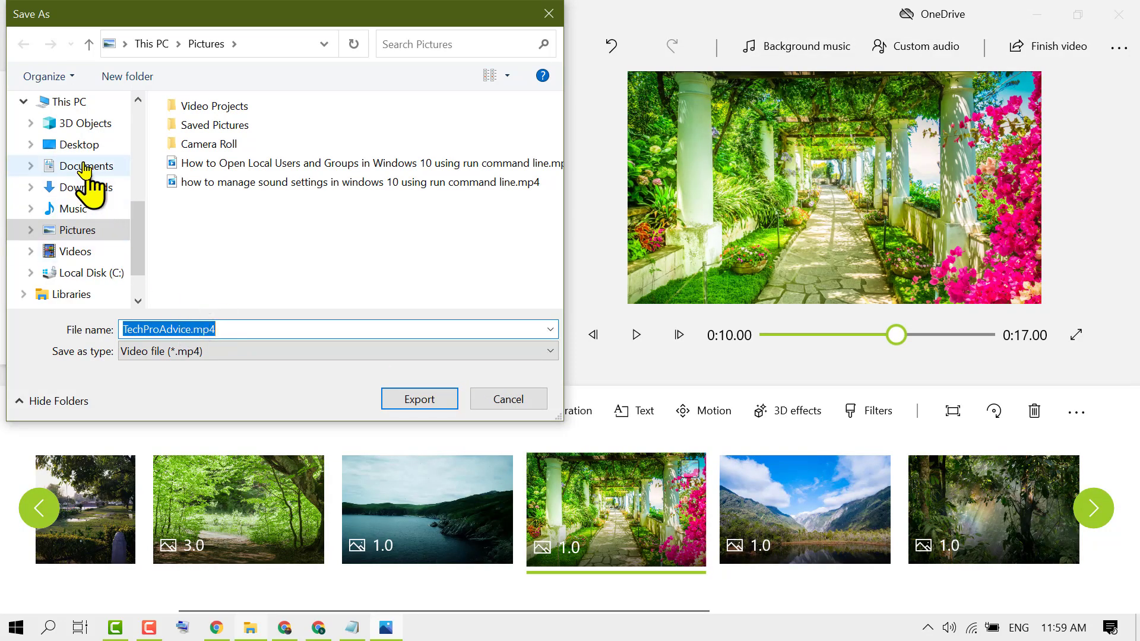
{"action": "left_click", "coordinate": [74, 146]}
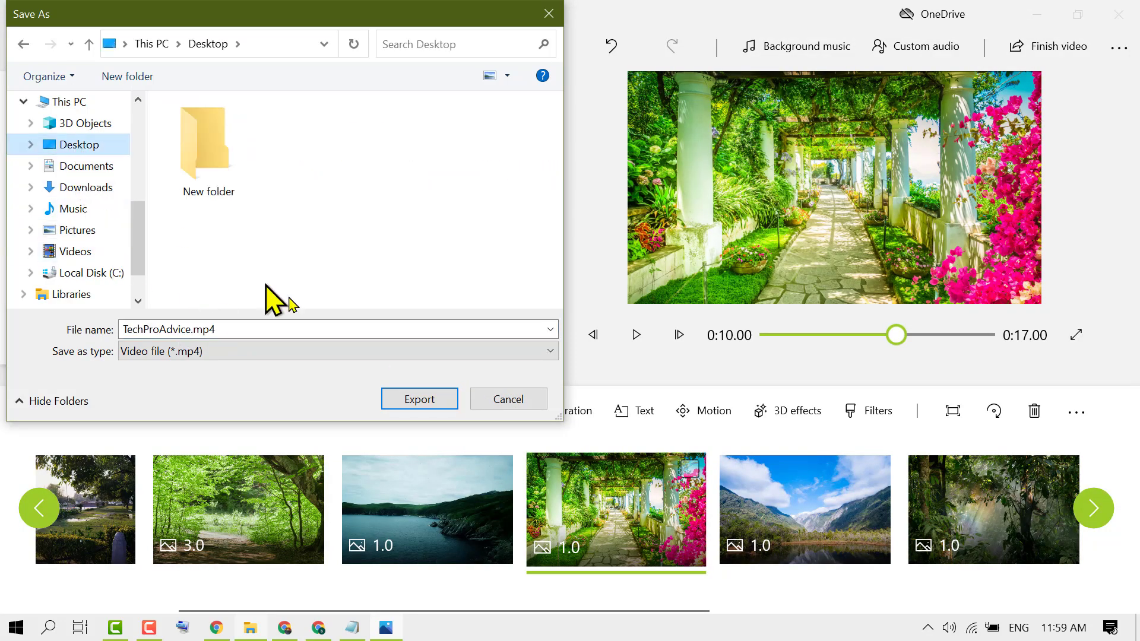
{"action": "left_click", "coordinate": [416, 399]}
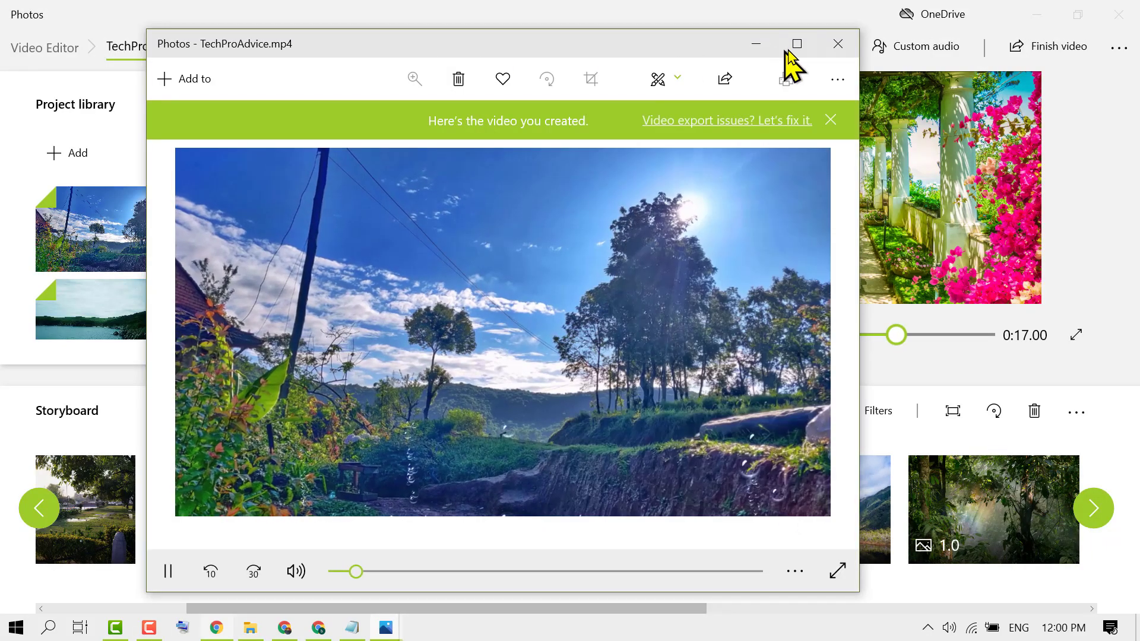
Maximize the exported video's window and play the video from the start
{"action": "left_click", "coordinate": [794, 45]}
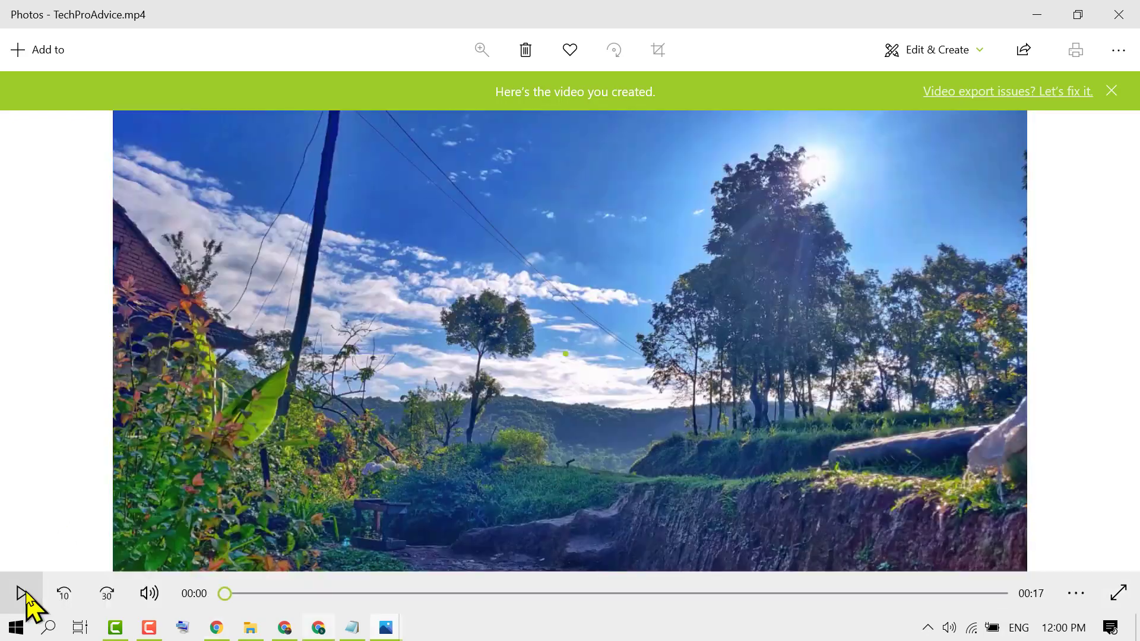
{"action": "left_click", "coordinate": [24, 594]}
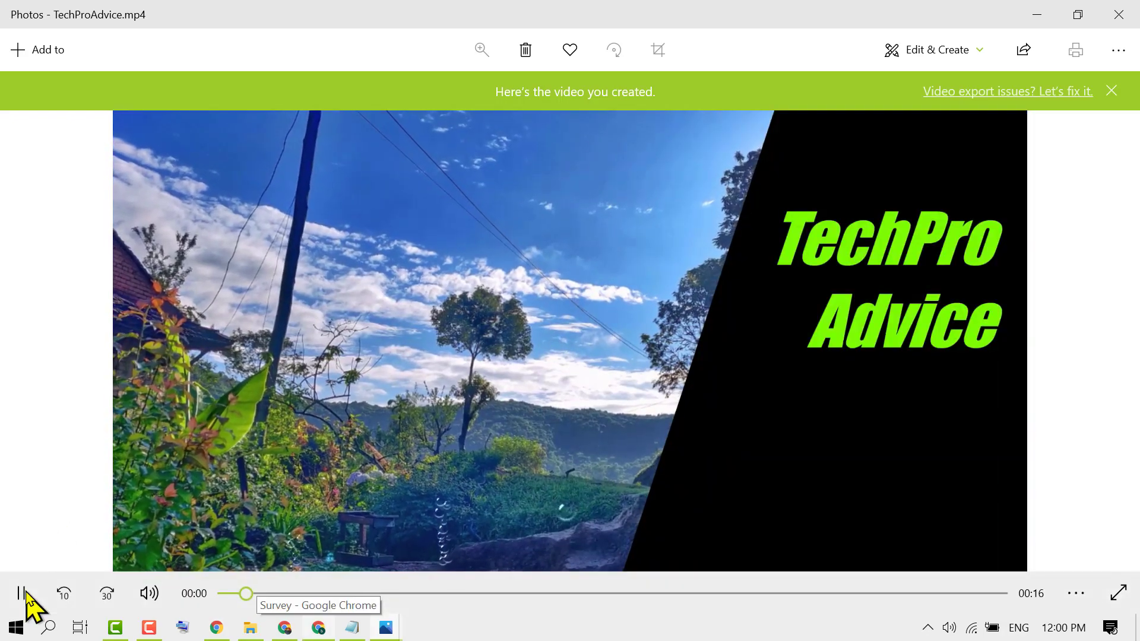